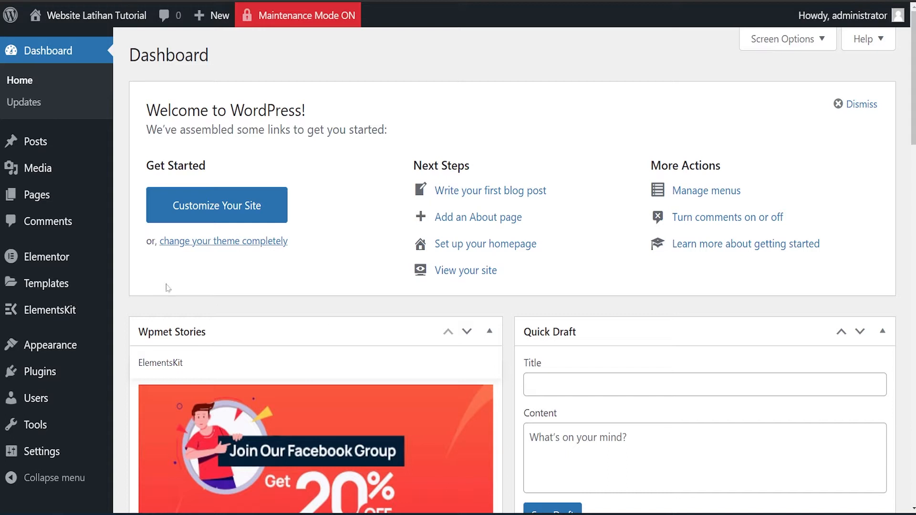
# Step: Create a new page titled "Skincare" and publish it
pyautogui.moveTo(87, 269)
pyautogui.moveTo(80, 314)
pyautogui.moveTo(55, 200)
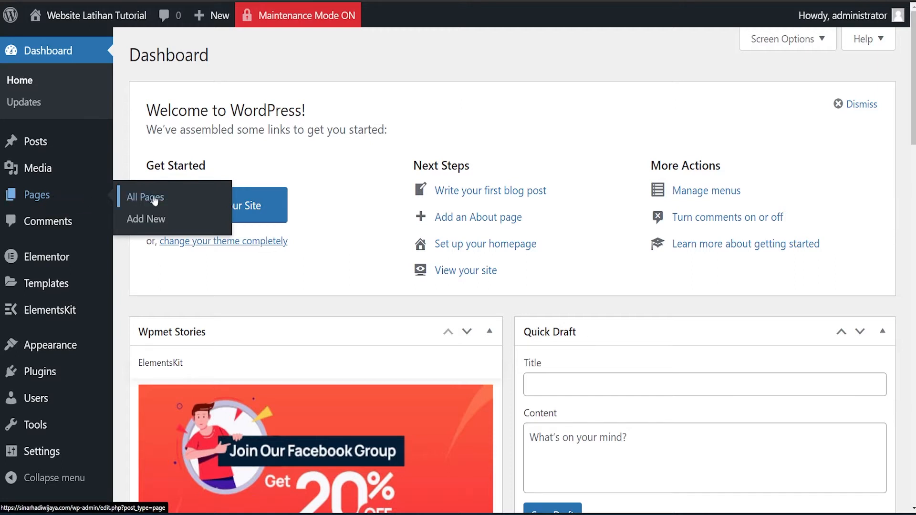
pyautogui.click(157, 224)
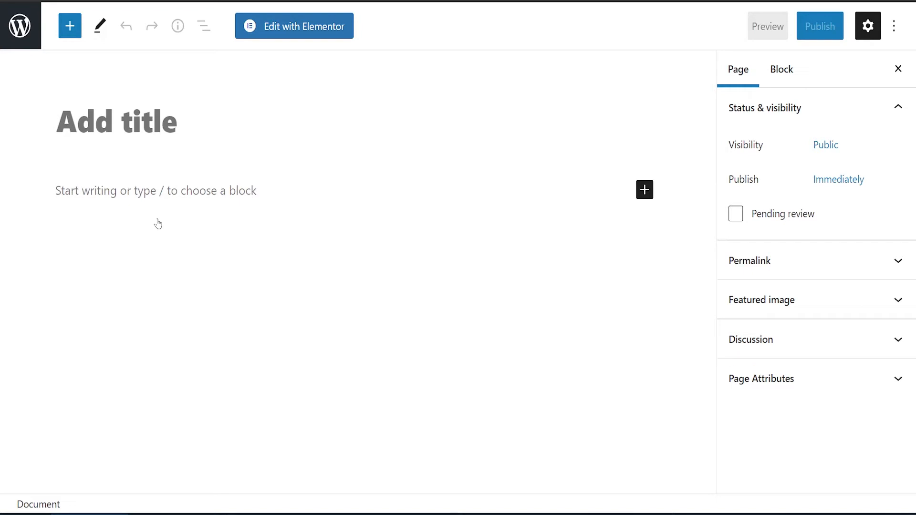
pyautogui.write('Skincare')
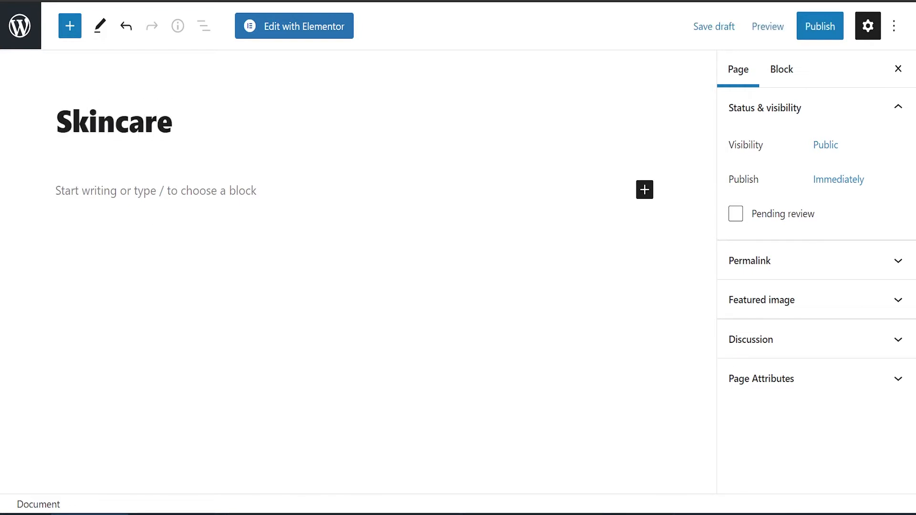
pyautogui.click(806, 35)
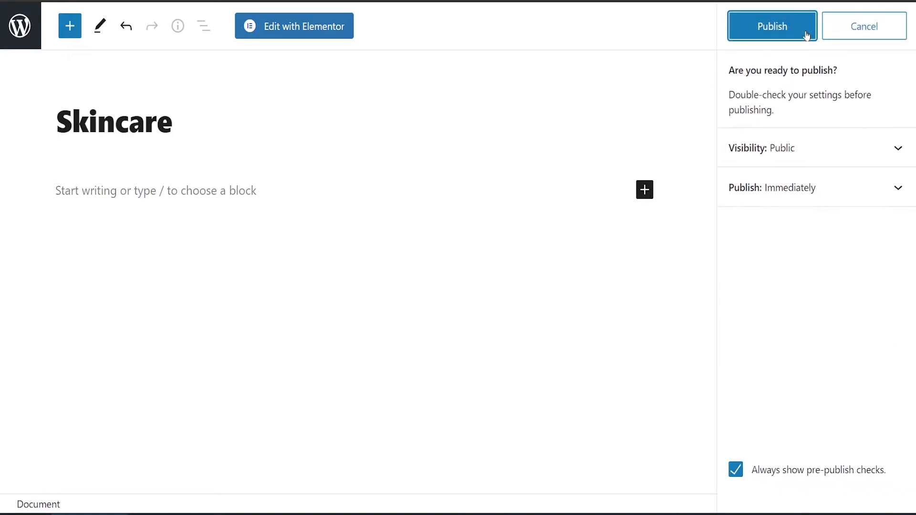
pyautogui.click(787, 37)
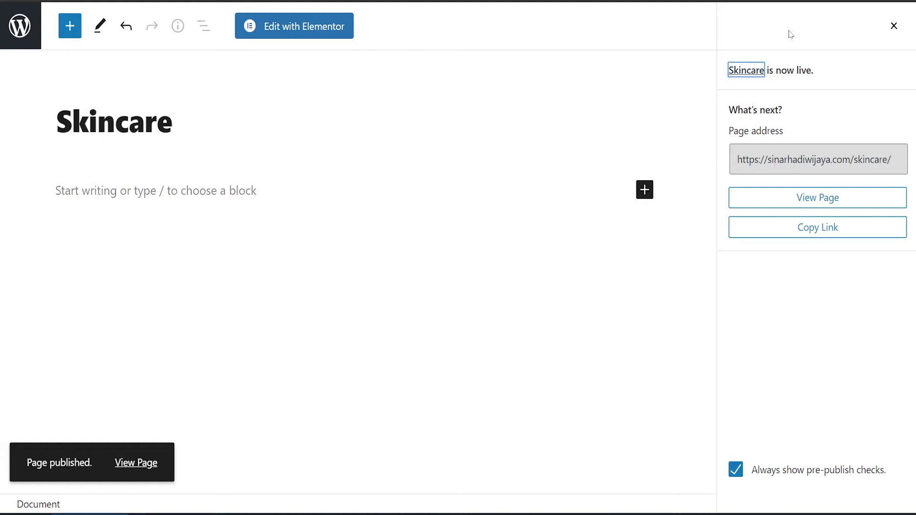
# Step: Open the Skincare page in the Elementor editor, set its page layout to Elementor Canvas, and update the page
pyautogui.click(326, 29)
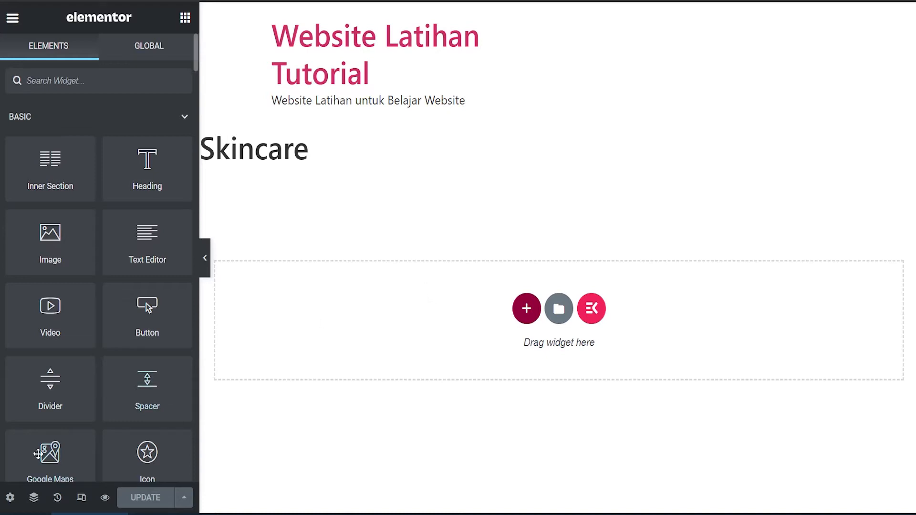
pyautogui.click(10, 498)
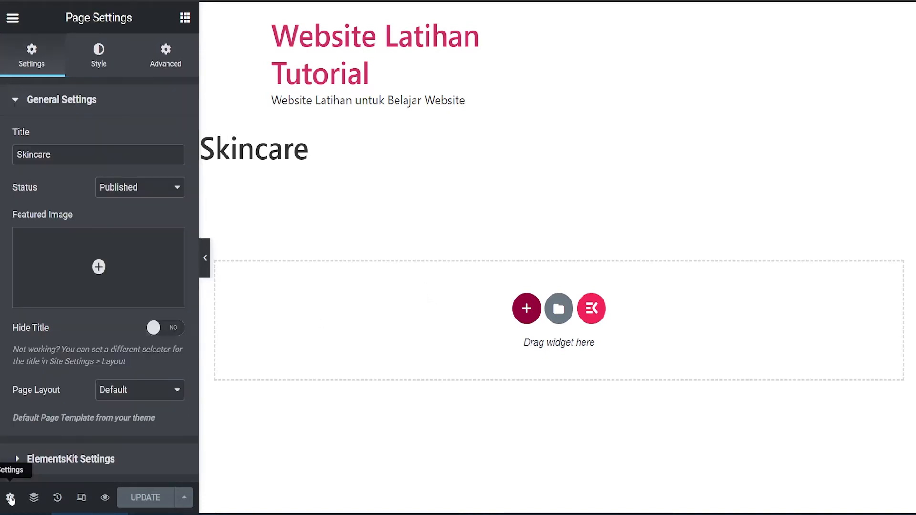
pyautogui.click(131, 399)
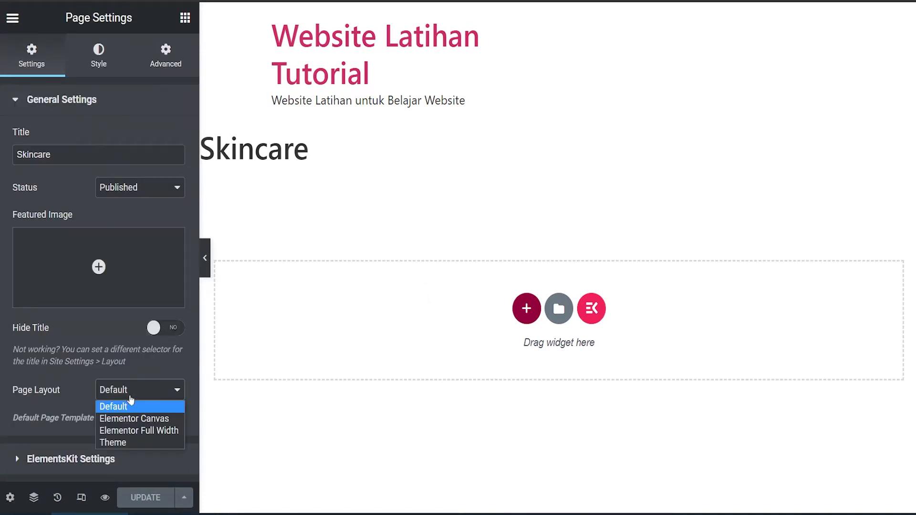
pyautogui.click(135, 419)
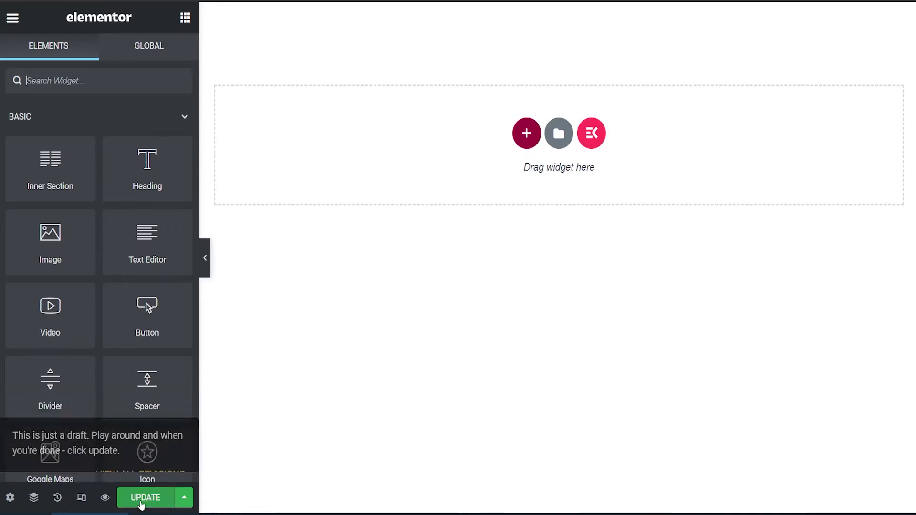
pyautogui.click(140, 502)
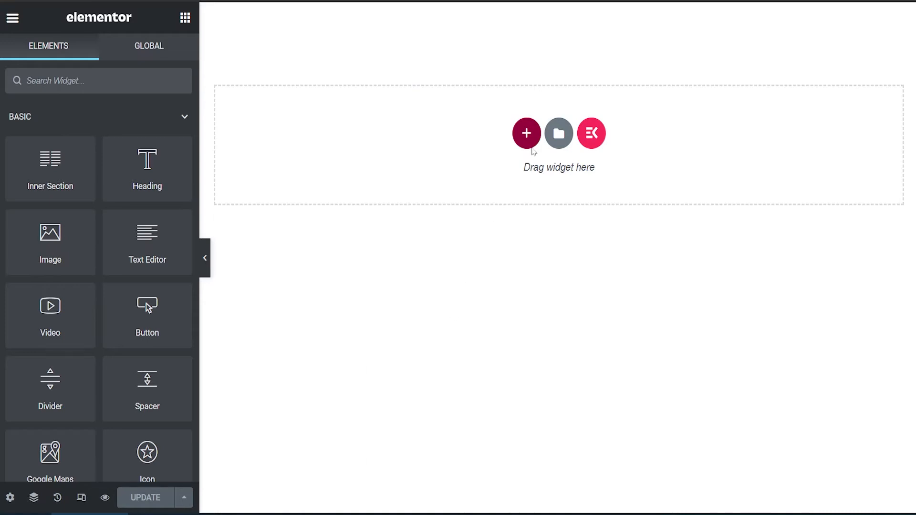
# Step: Add a single-column section to the empty page and duplicate its column to make two columns
pyautogui.click(526, 133)
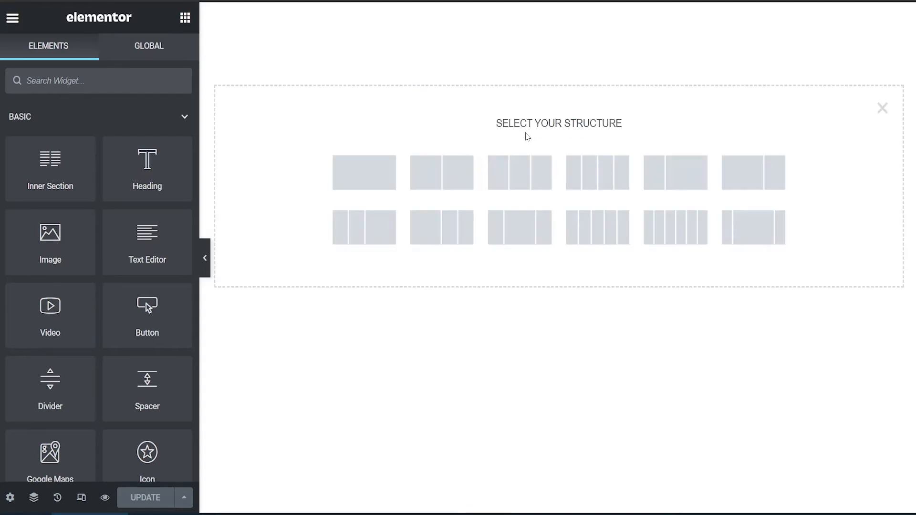
pyautogui.click(389, 168)
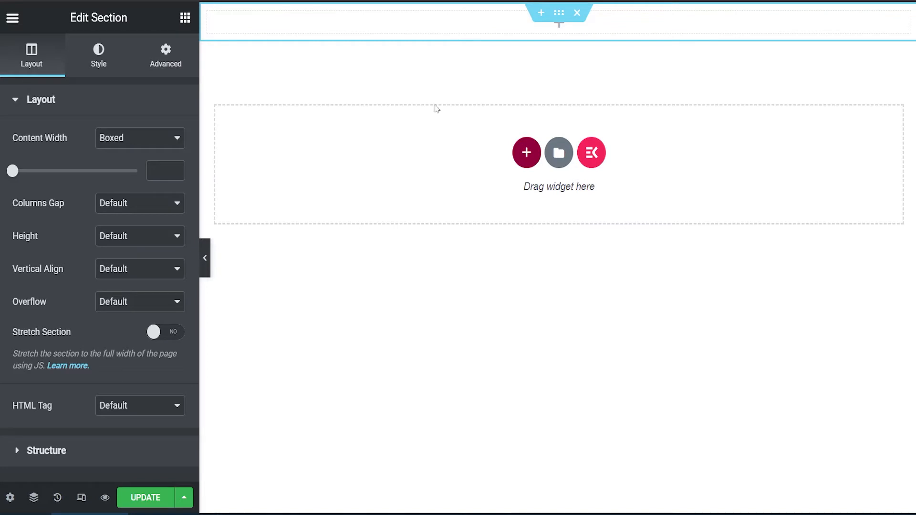
pyautogui.moveTo(273, 40)
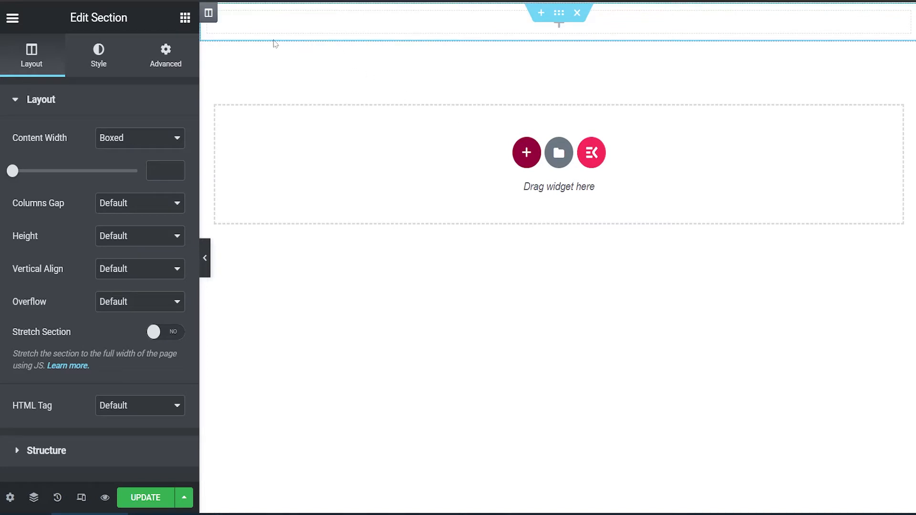
pyautogui.rightClick(210, 14)
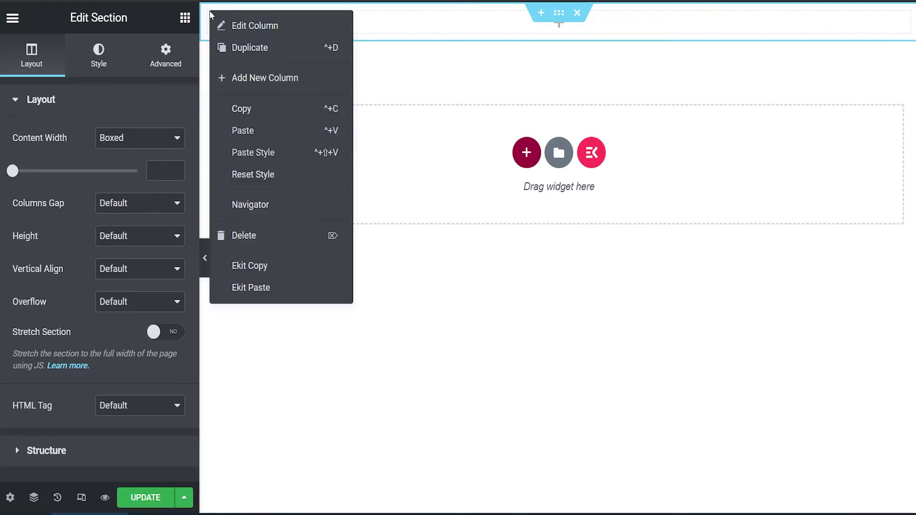
pyautogui.click(241, 47)
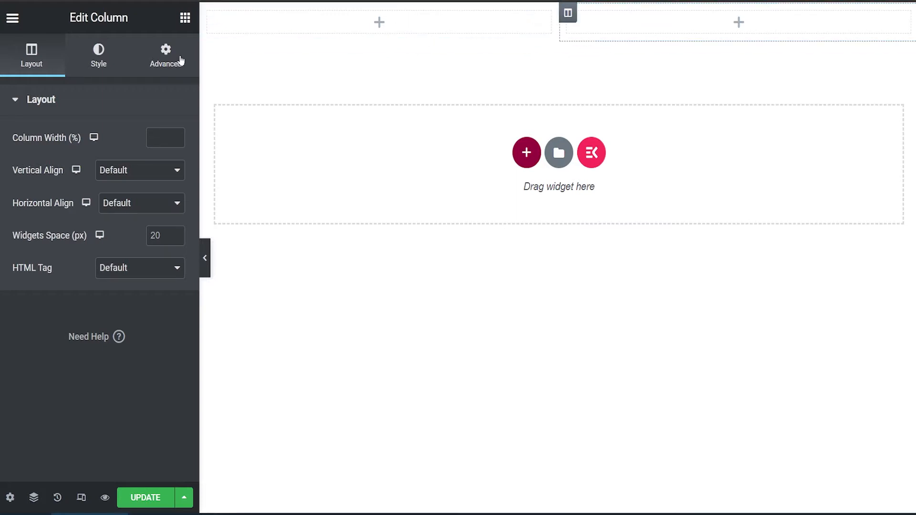
# Step: Place an Image widget in the section's first column and insert Logo.png from the media library
pyautogui.click(185, 18)
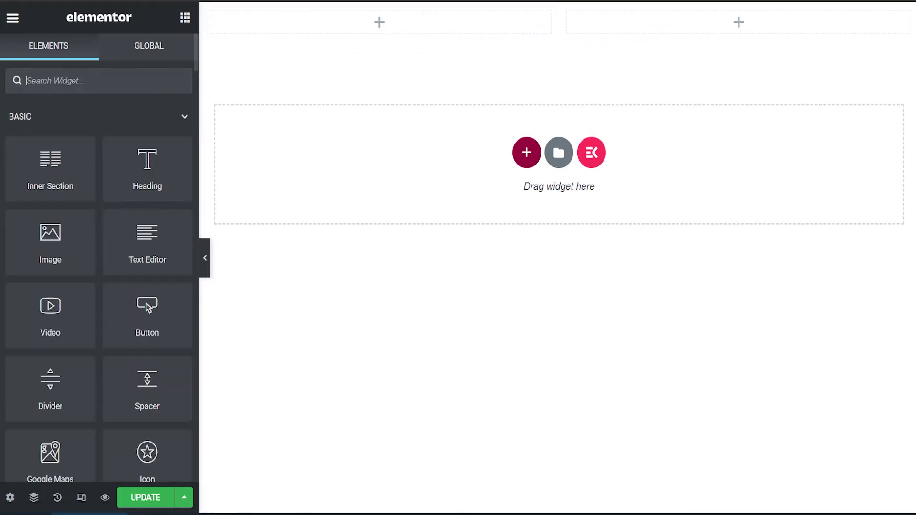
pyautogui.moveTo(76, 214); pyautogui.dragTo(308, 21)
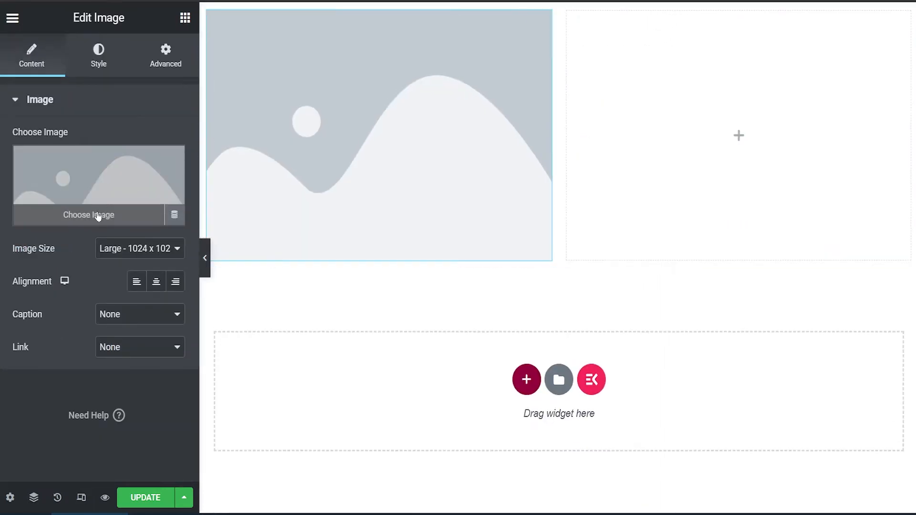
pyautogui.click(99, 213)
pyautogui.click(103, 204)
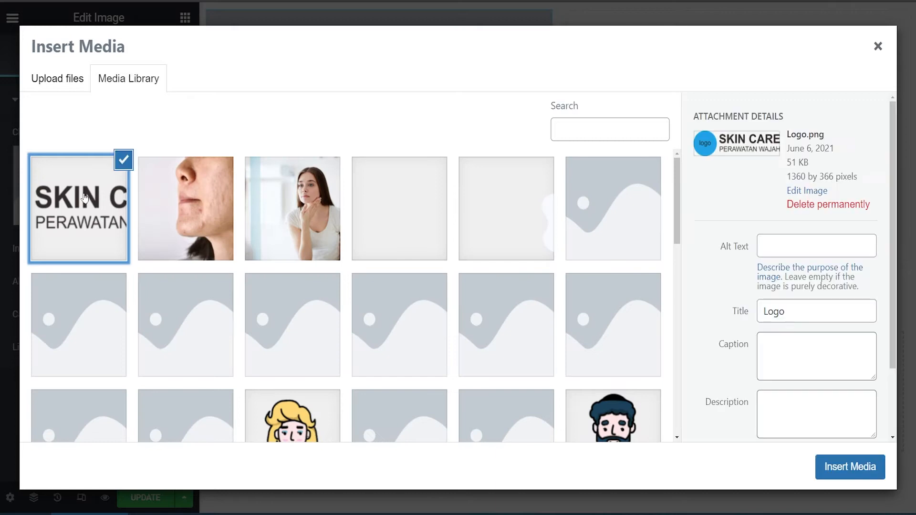
pyautogui.click(856, 466)
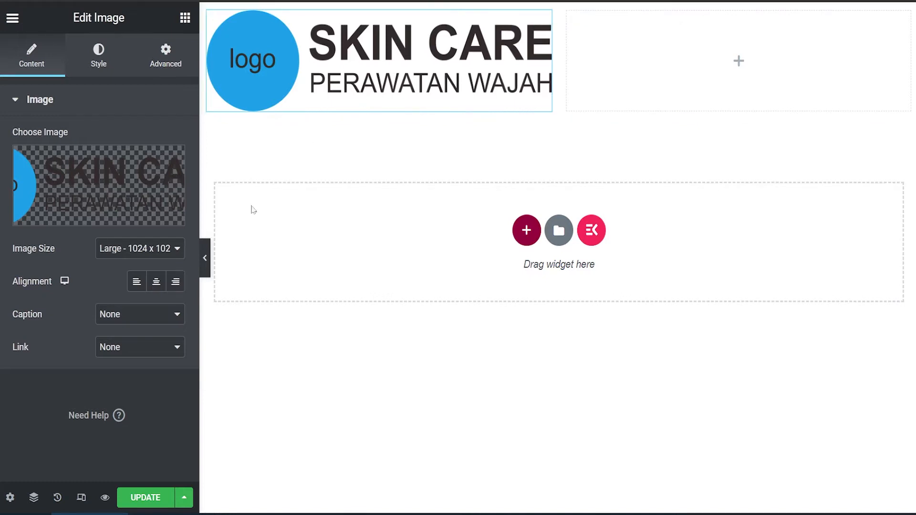
# Step: Set the logo's image size to Medium - 300 x 300 and align it left
pyautogui.click(148, 250)
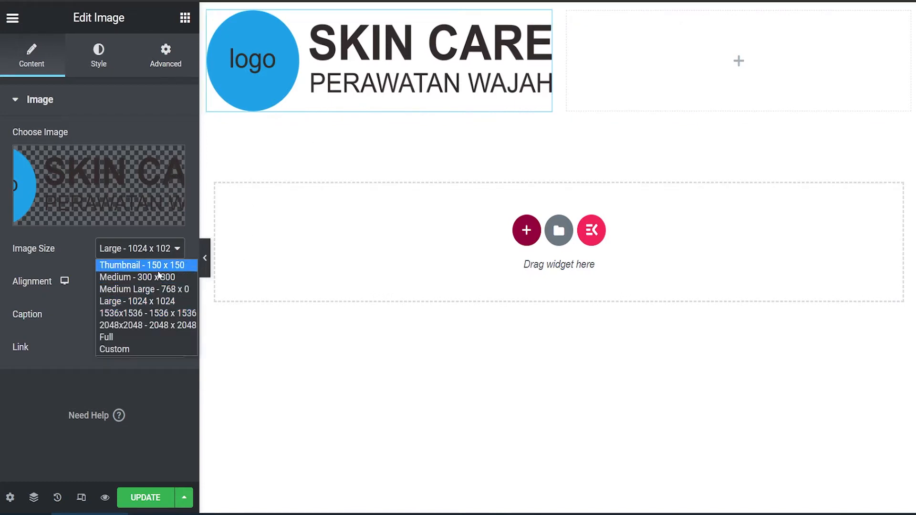
pyautogui.click(152, 277)
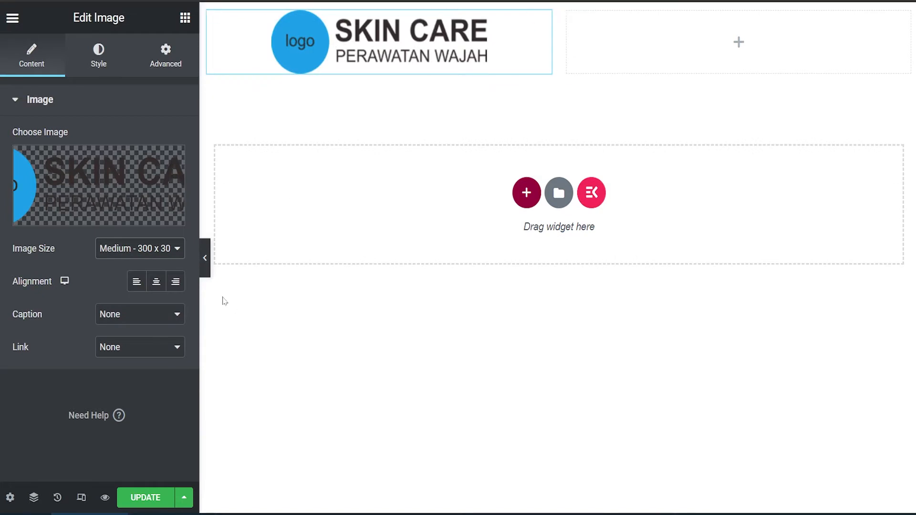
pyautogui.click(144, 285)
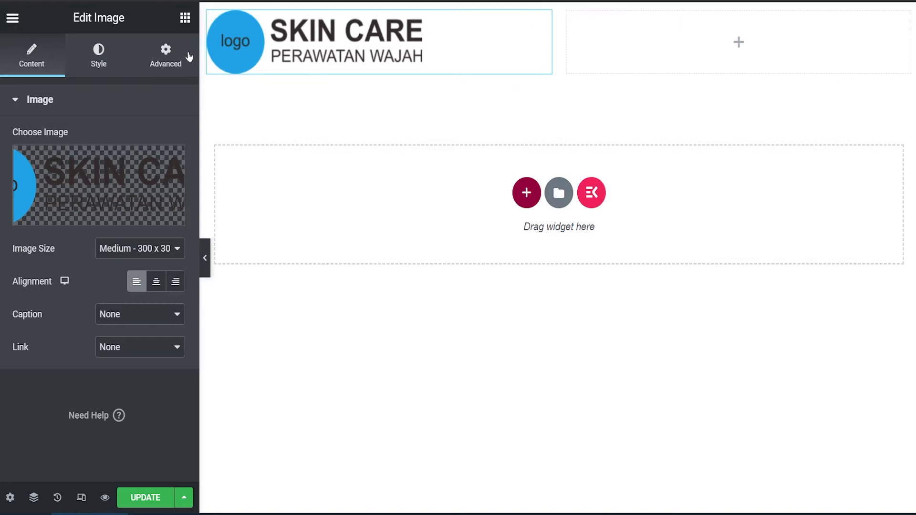
# Step: Find the Navigation Menu widget with the search term "menu" and place it in the empty column beside the logo
pyautogui.click(185, 18)
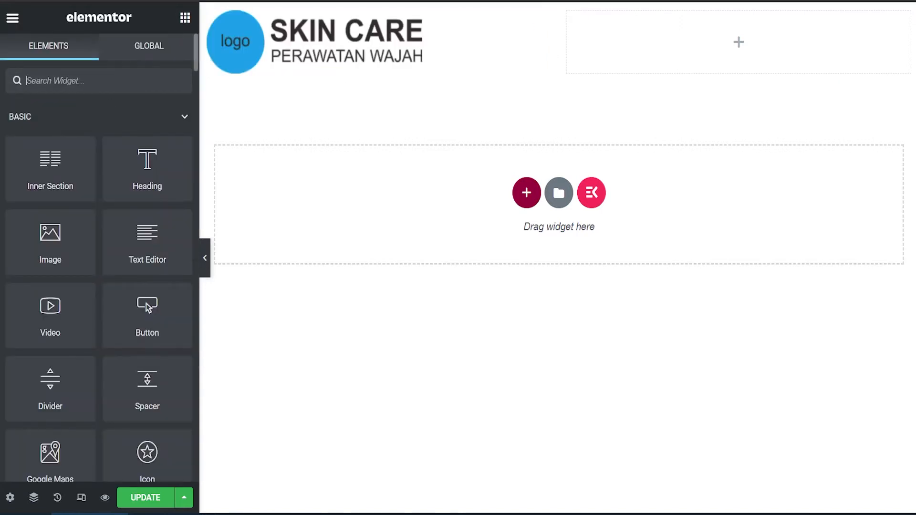
pyautogui.write('menu')
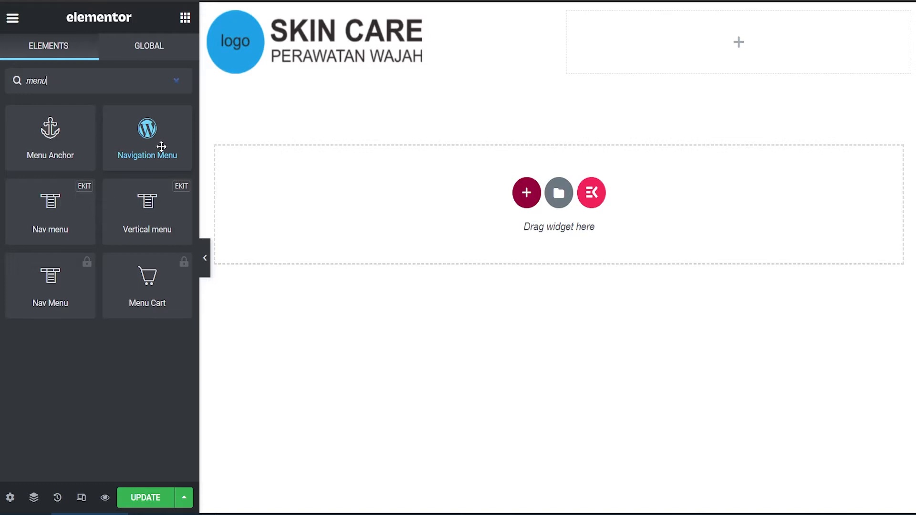
pyautogui.moveTo(160, 143); pyautogui.dragTo(646, 55)
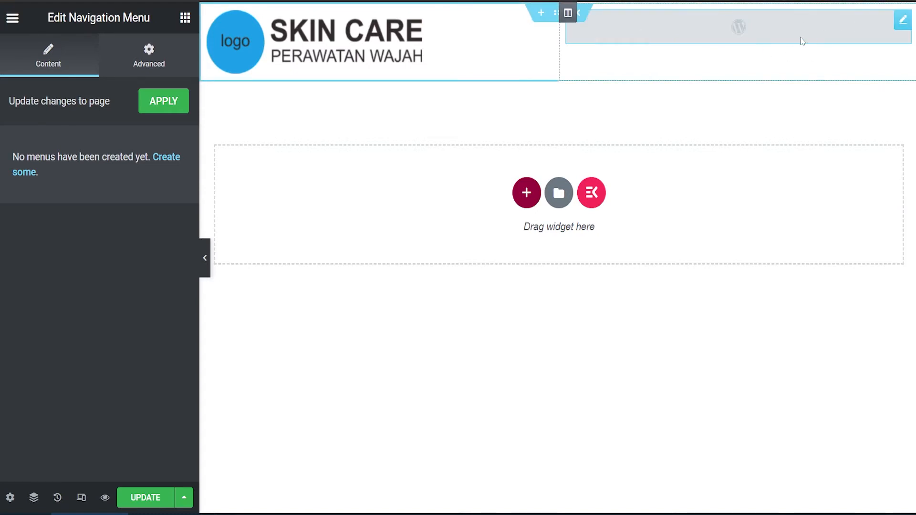
pyautogui.click(181, 107)
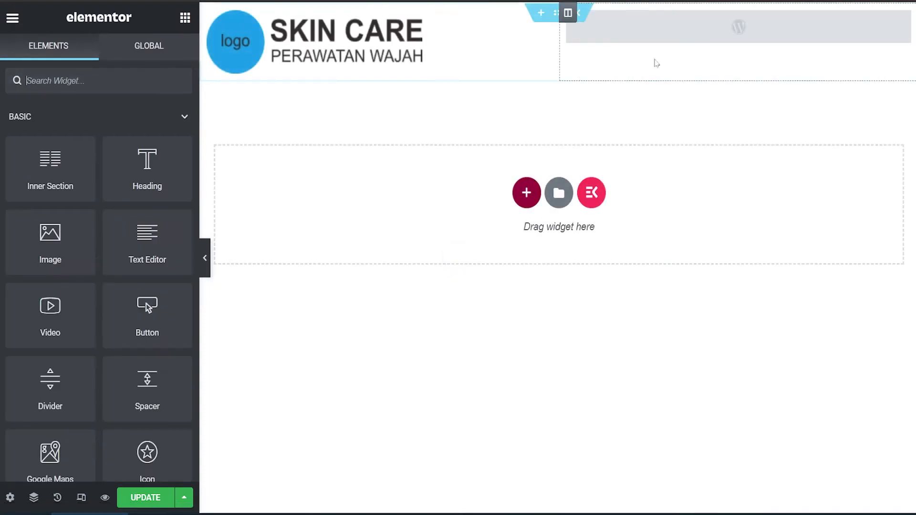
pyautogui.click(670, 35)
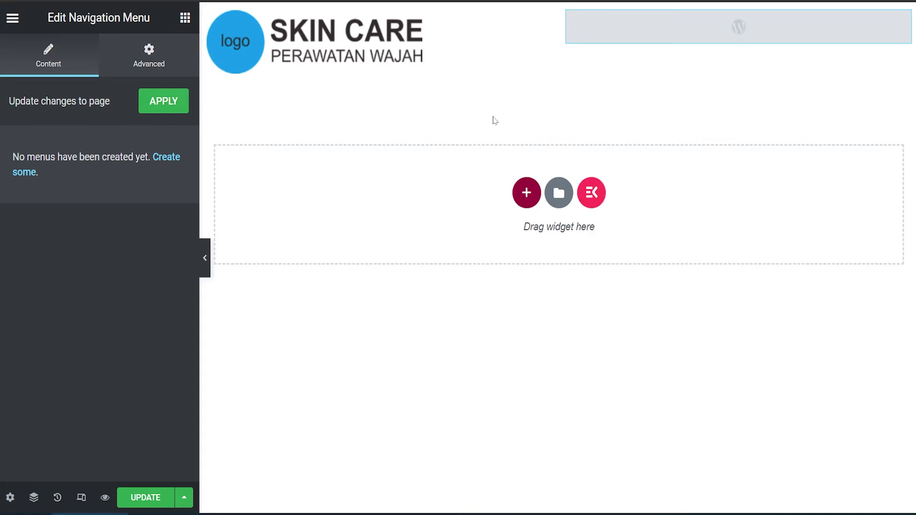
# Step: Add a single-column section below the logo section and set its background type to Classic
pyautogui.click(526, 193)
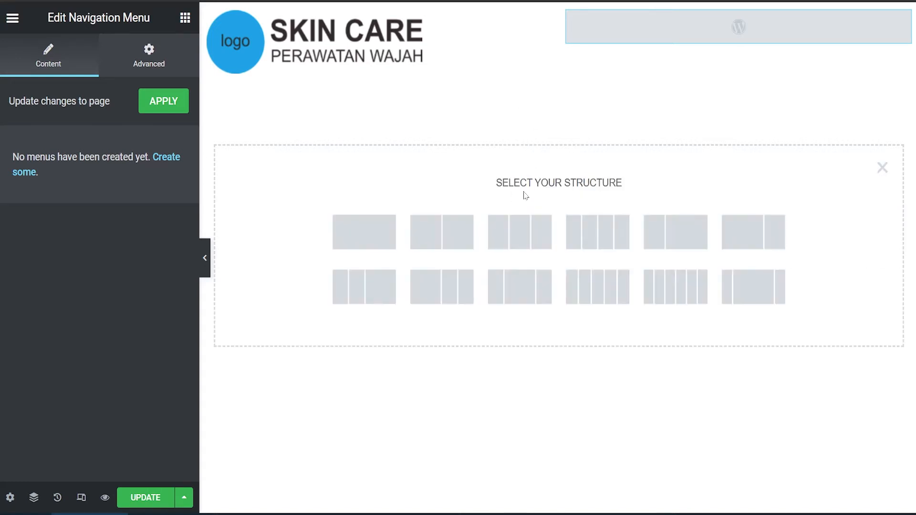
pyautogui.click(377, 242)
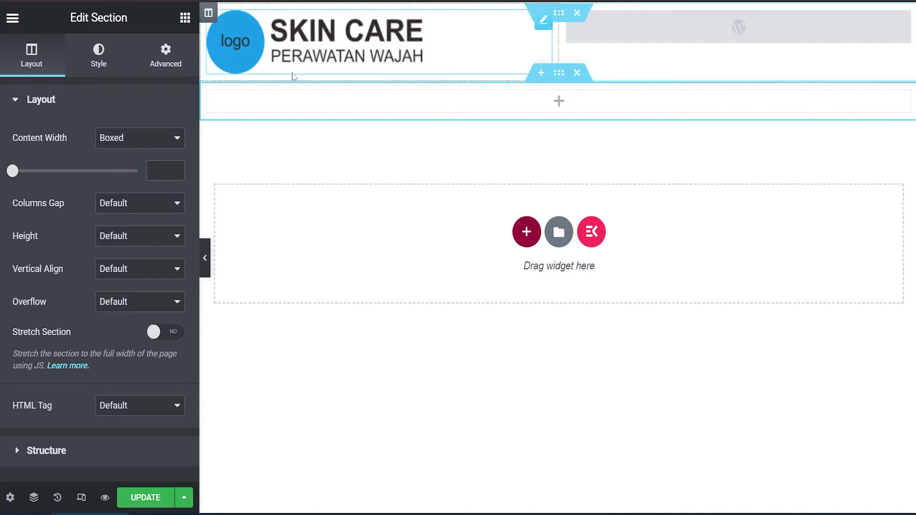
pyautogui.click(99, 61)
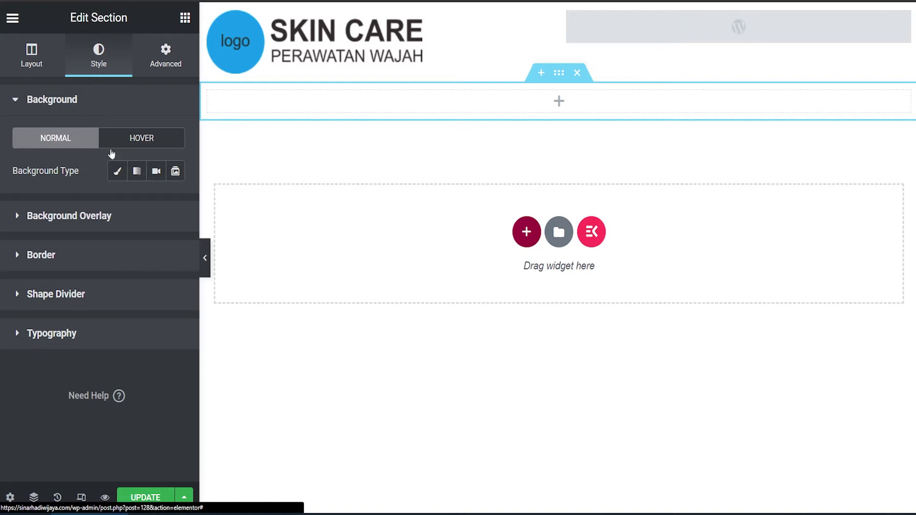
pyautogui.click(118, 174)
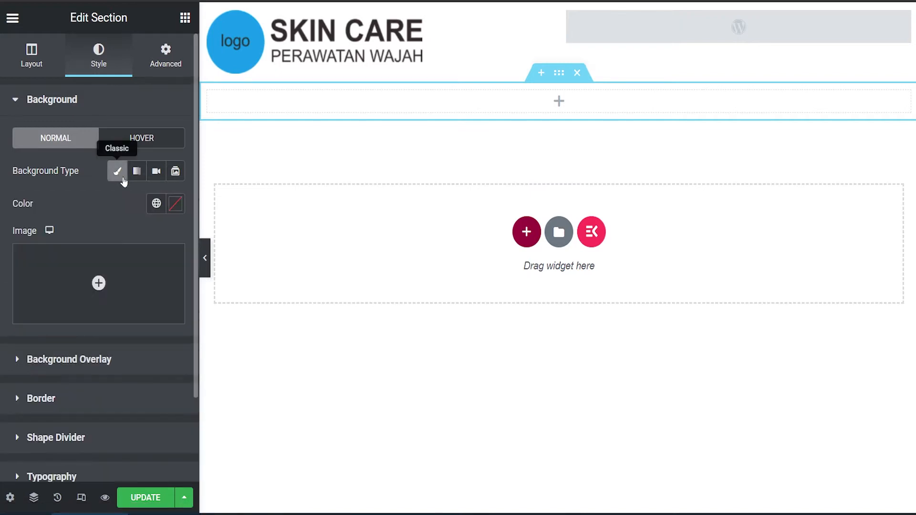
# Step: Upload the pink stack-of-cotton-discs-and-skicare-cosmetic-bottle image to the media library and insert it as the section's background image
pyautogui.moveTo(88, 271)
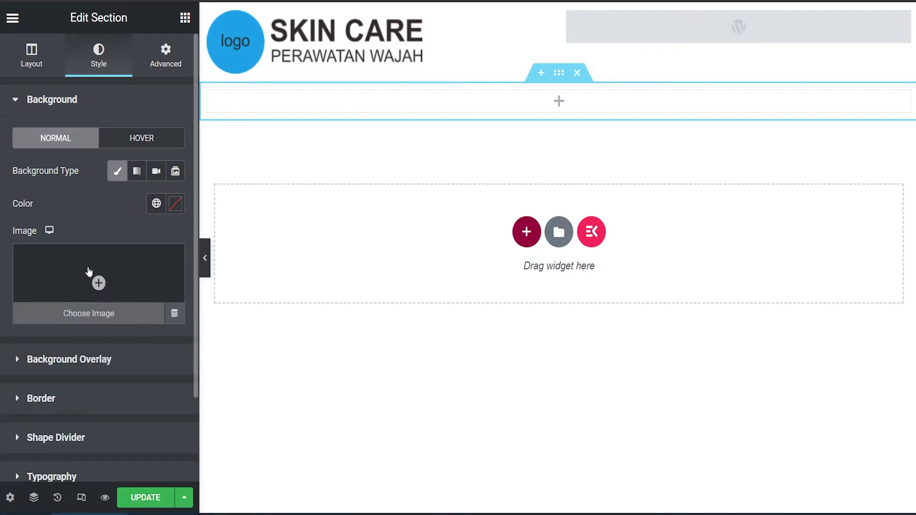
pyautogui.click(97, 305)
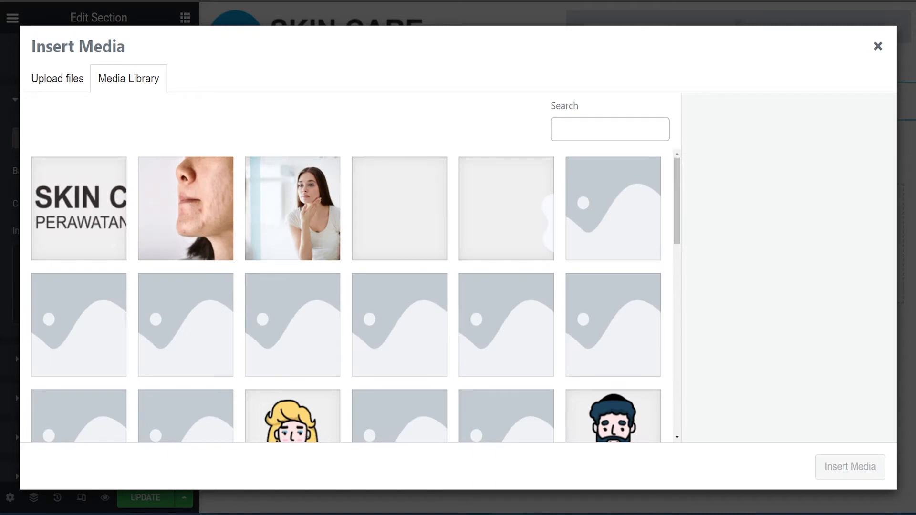
pyautogui.moveTo(873, 262); pyautogui.dragTo(549, 216)
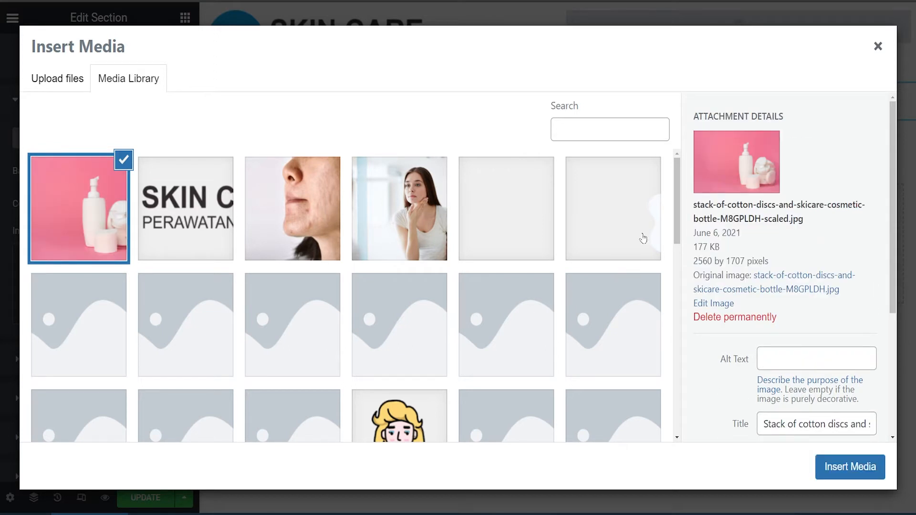
pyautogui.moveTo(694, 246); pyautogui.dragTo(714, 247)
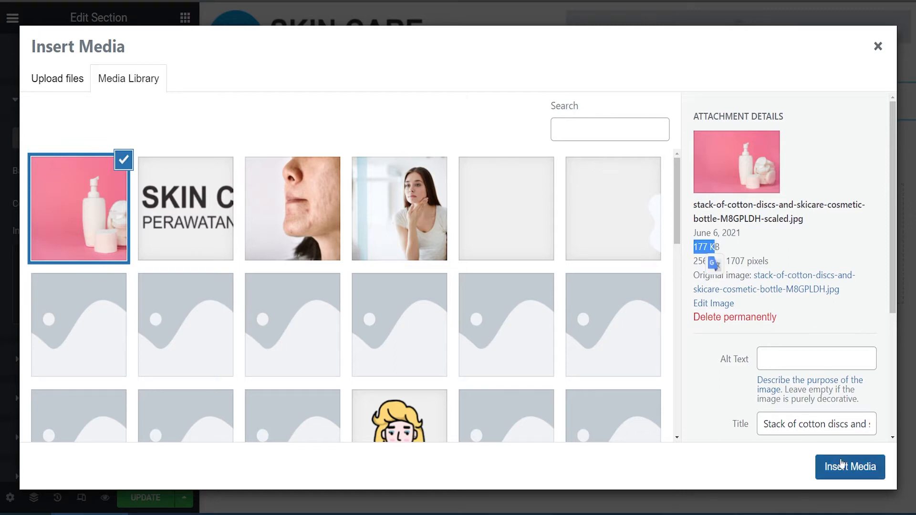
pyautogui.click(841, 465)
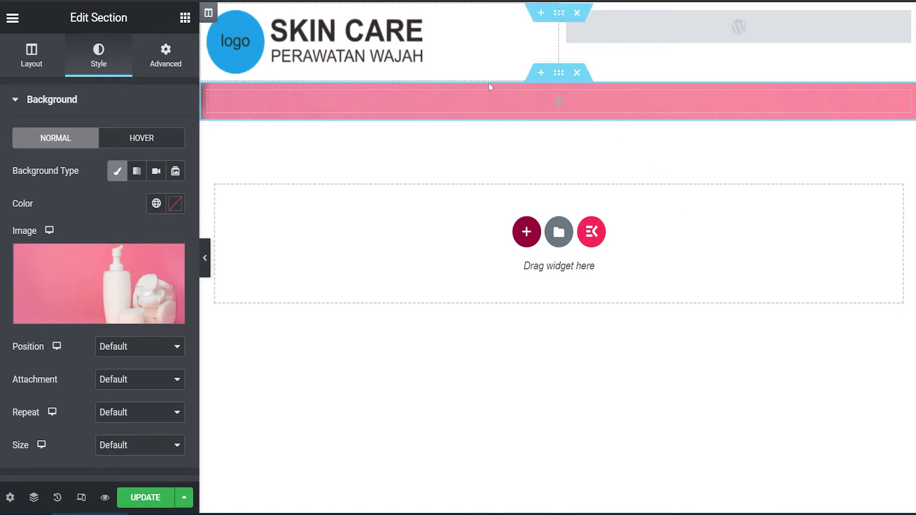
# Step: Unlink the section's padding values and set both the top and bottom padding to 100 px
pyautogui.click(164, 66)
pyautogui.click(166, 217)
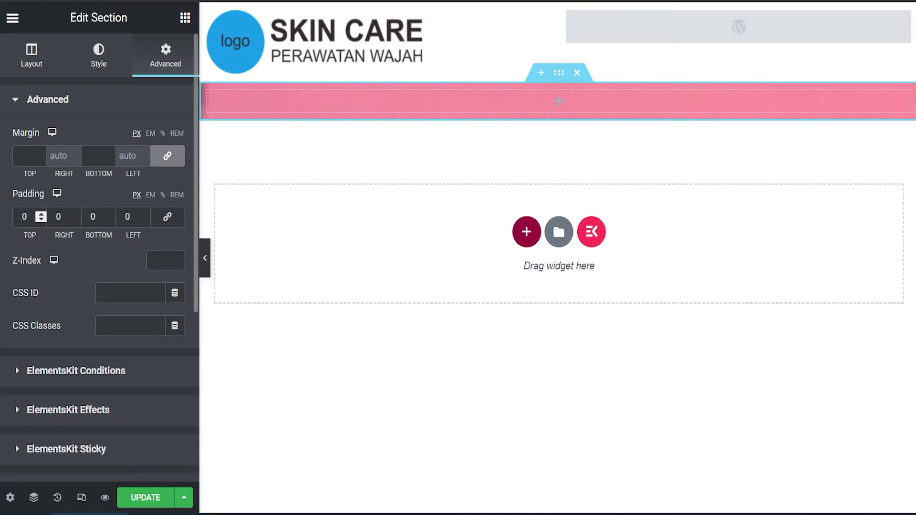
pyautogui.click(41, 215)
pyautogui.write('100')
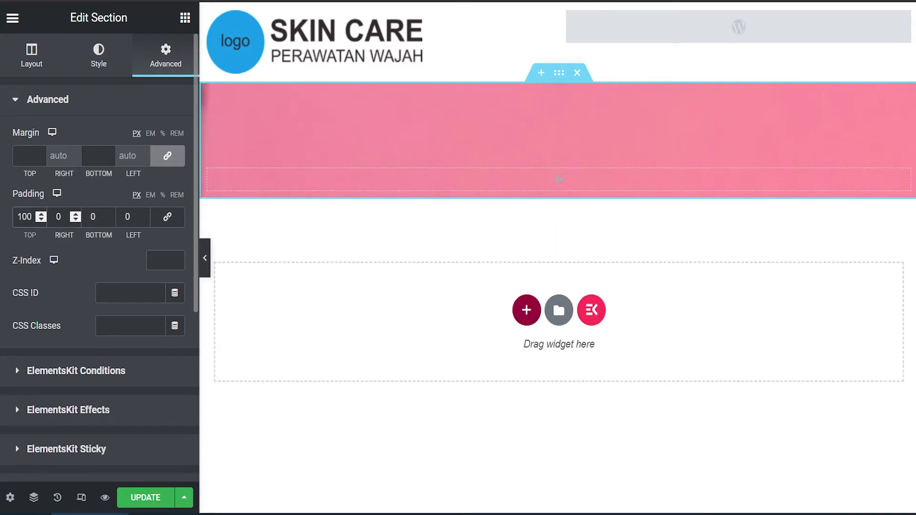
pyautogui.click(96, 216)
pyautogui.write('100')
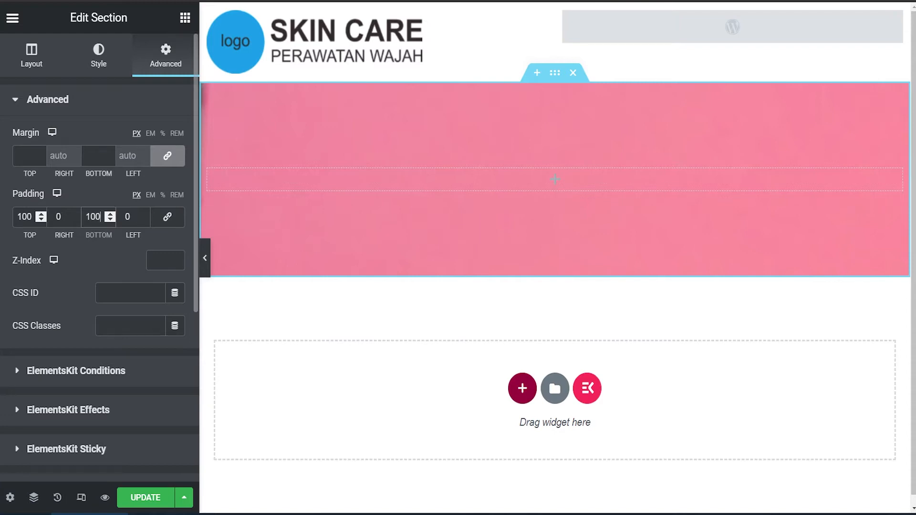
# Step: Increase the section's top and bottom padding to 150 px each
pyautogui.moveTo(34, 216); pyautogui.dragTo(5, 222)
pyautogui.write('150')
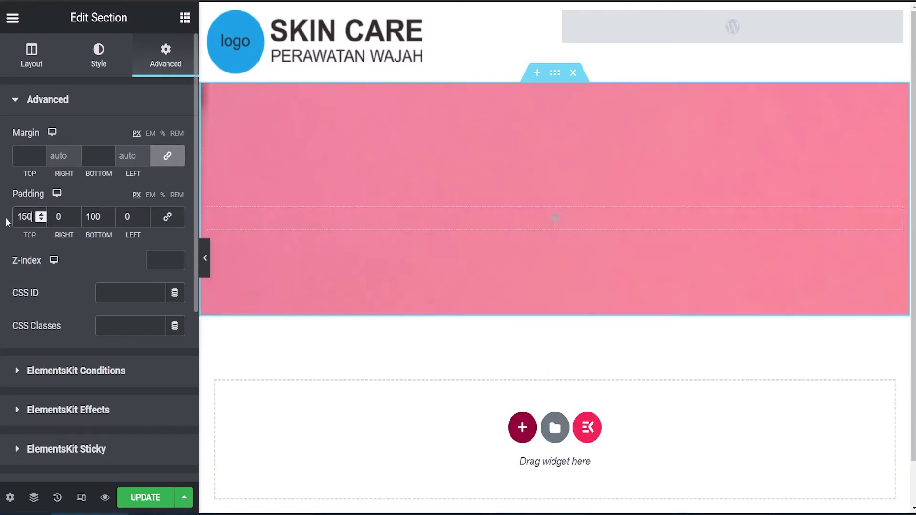
pyautogui.moveTo(102, 217); pyautogui.dragTo(79, 219)
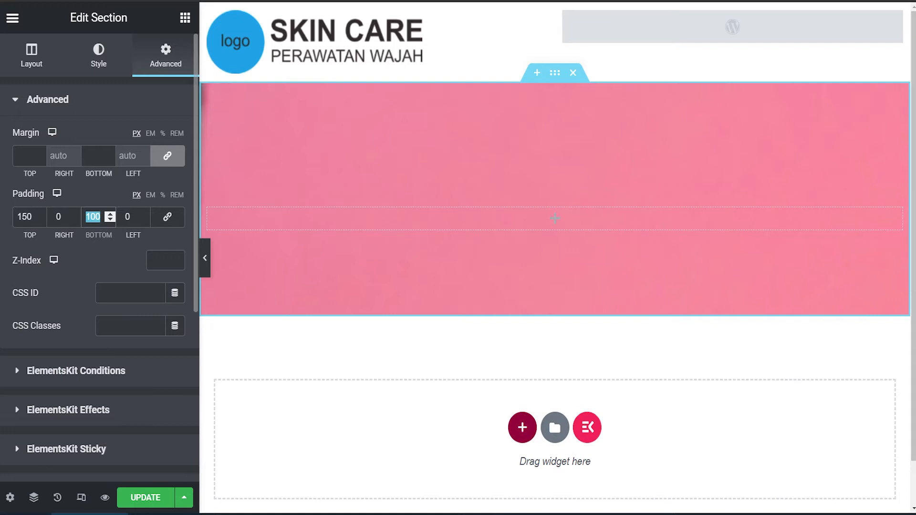
pyautogui.write('150')
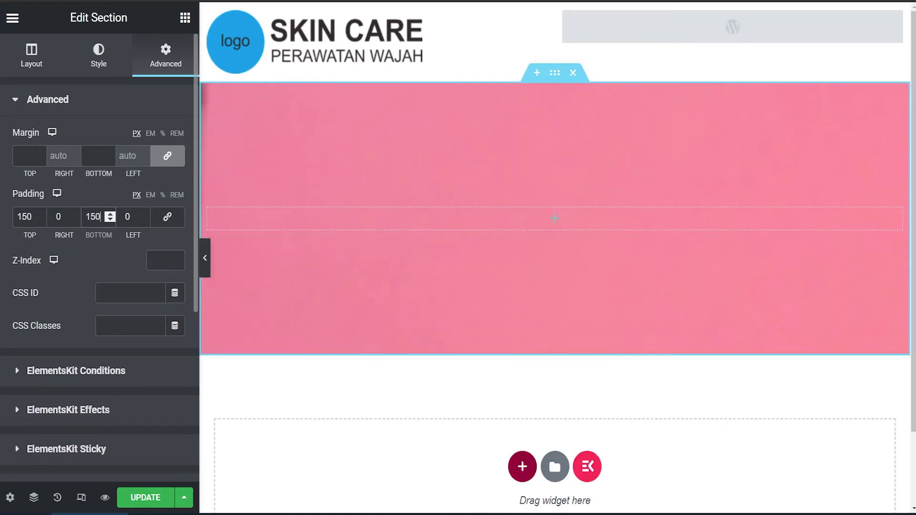
# Step: Set the section's background image position to Center Center and its size to Cover
pyautogui.click(99, 63)
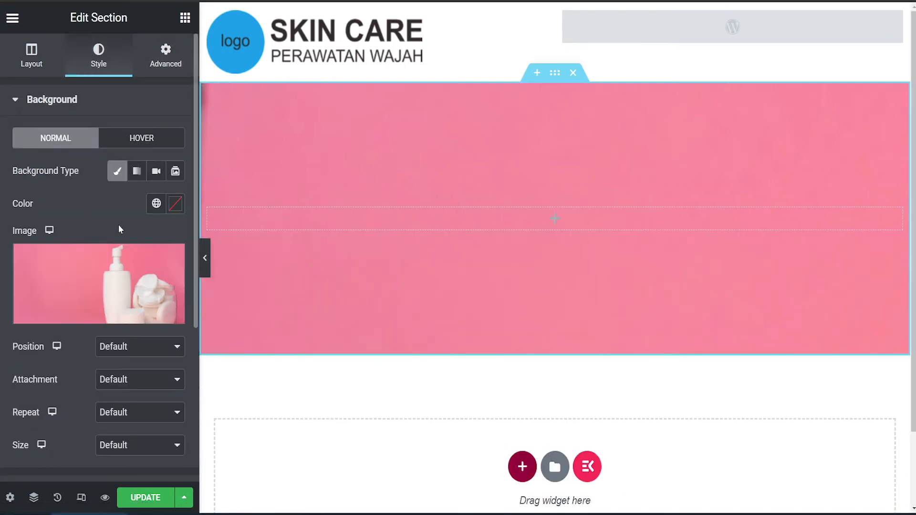
pyautogui.scroll(-2, 120, 227)
pyautogui.click(143, 268)
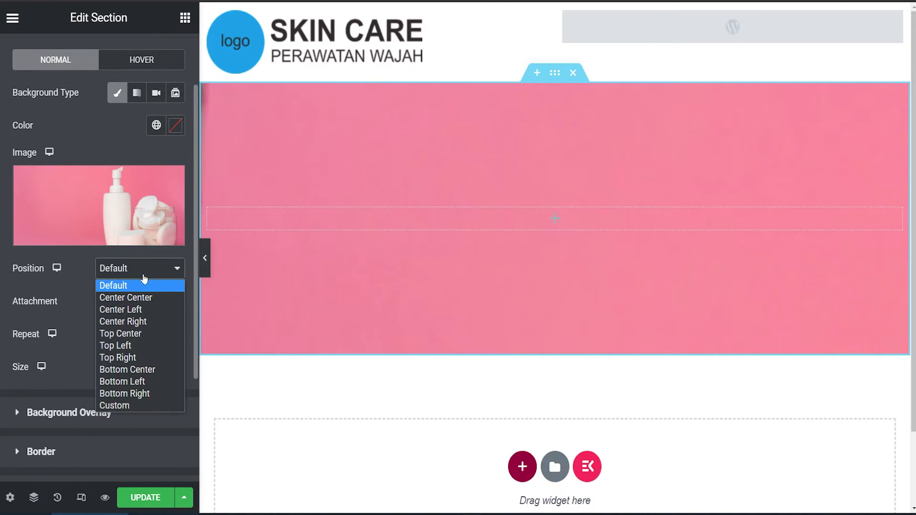
pyautogui.click(140, 299)
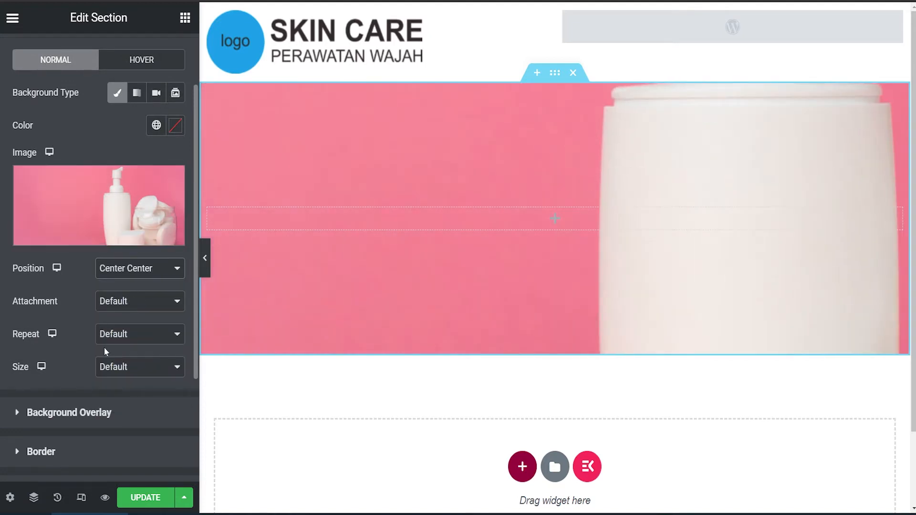
pyautogui.click(103, 366)
pyautogui.click(116, 408)
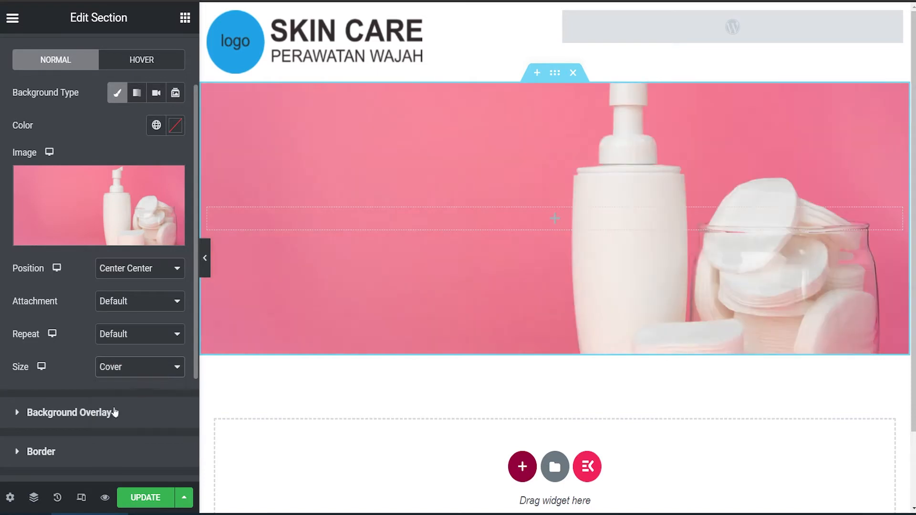
# Step: Try the Auto size on the section's background image and return it to Cover
pyautogui.click(117, 372)
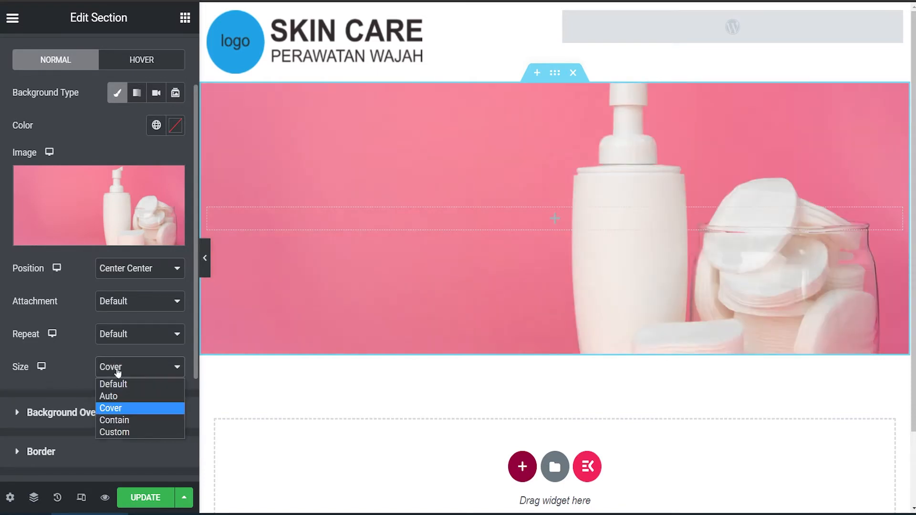
pyautogui.click(116, 394)
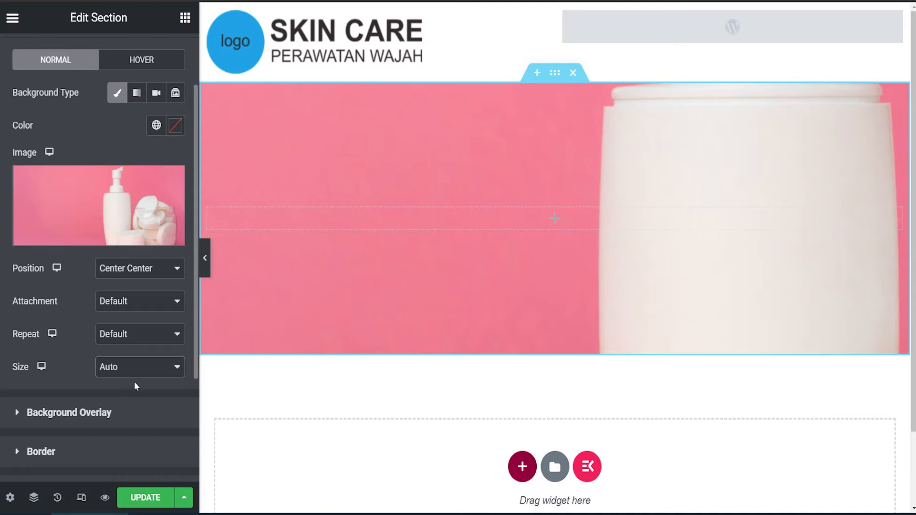
pyautogui.click(128, 370)
pyautogui.click(133, 408)
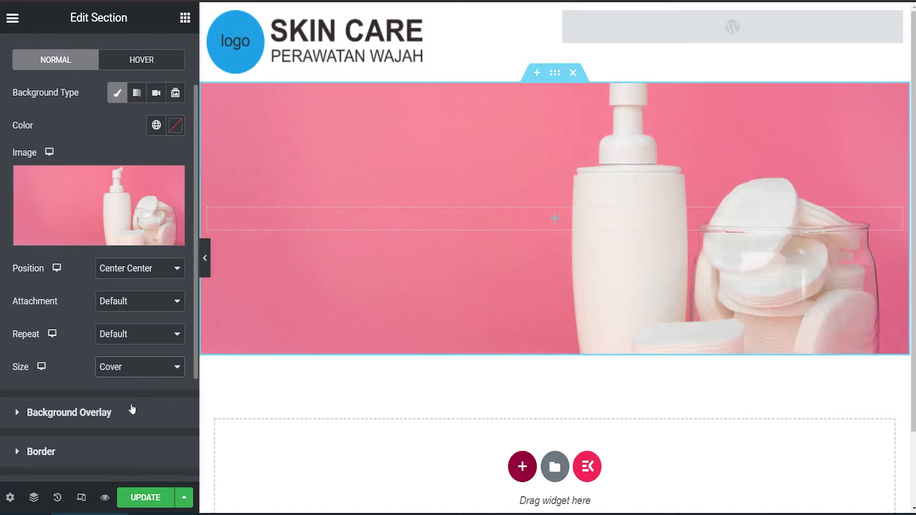
# Step: Try the Contain size and a Custom width of 100% on the background image, and return it to Cover
pyautogui.click(129, 371)
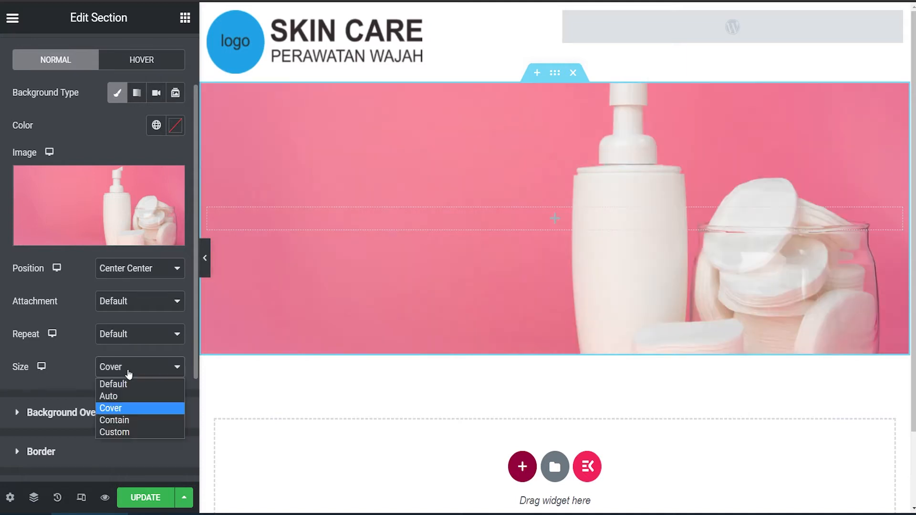
pyautogui.click(123, 422)
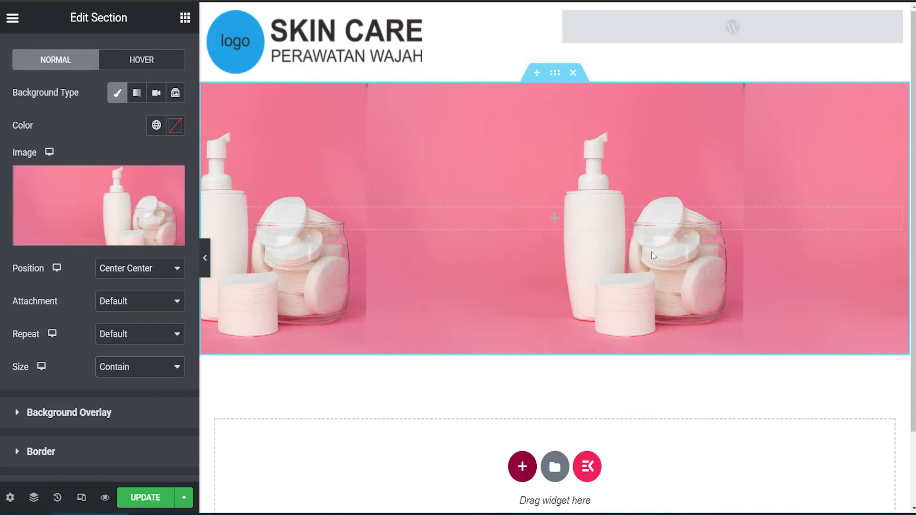
pyautogui.click(148, 367)
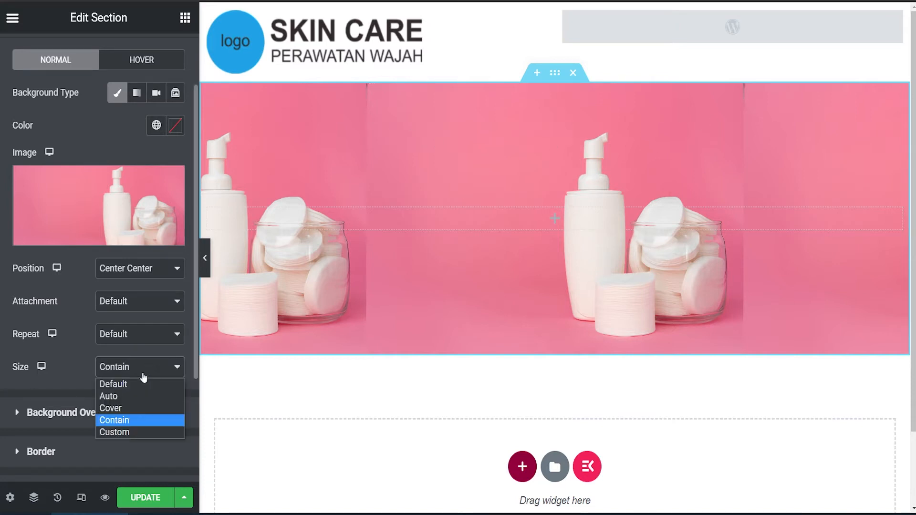
pyautogui.click(128, 431)
pyautogui.moveTo(137, 417)
pyautogui.mouseDown()
pyautogui.moveTo(63, 423)
pyautogui.moveTo(137, 418)
pyautogui.mouseUp()
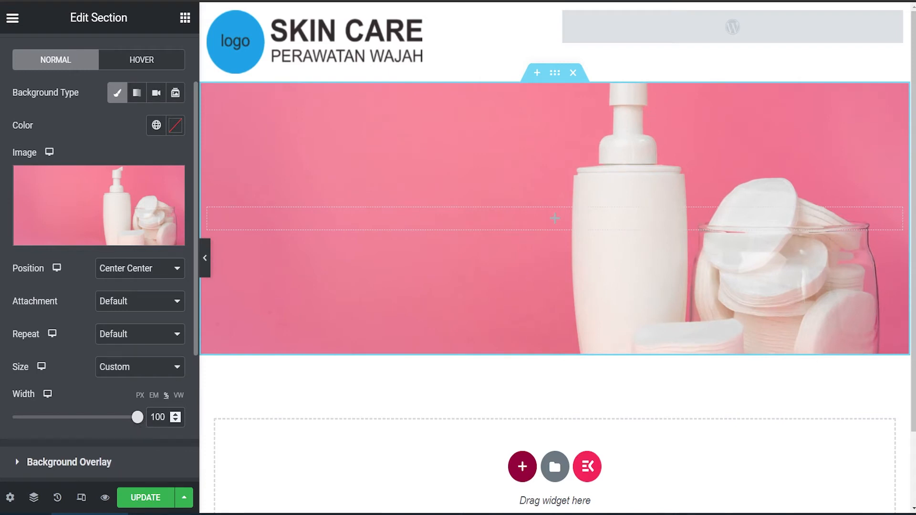
pyautogui.click(148, 374)
pyautogui.click(126, 411)
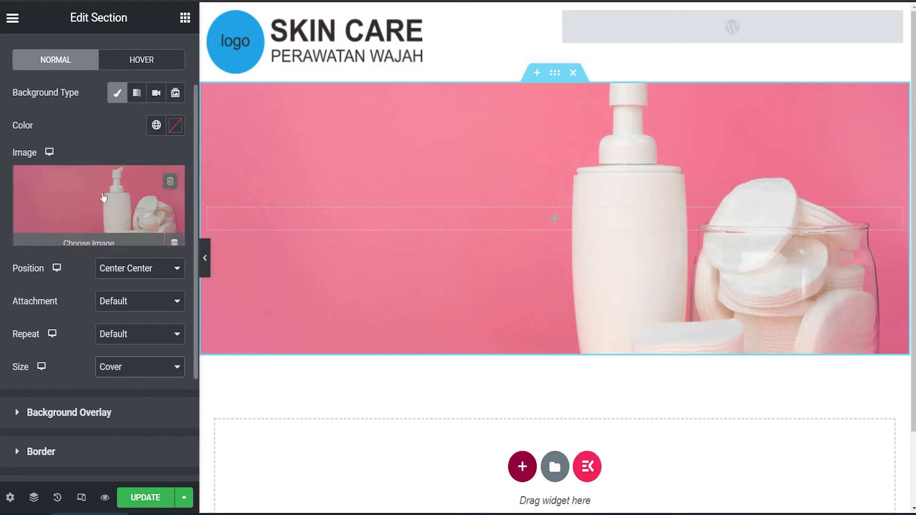
# Step: Set the background section's top and bottom padding to 250 px each and check the full image on the page
pyautogui.click(185, 17)
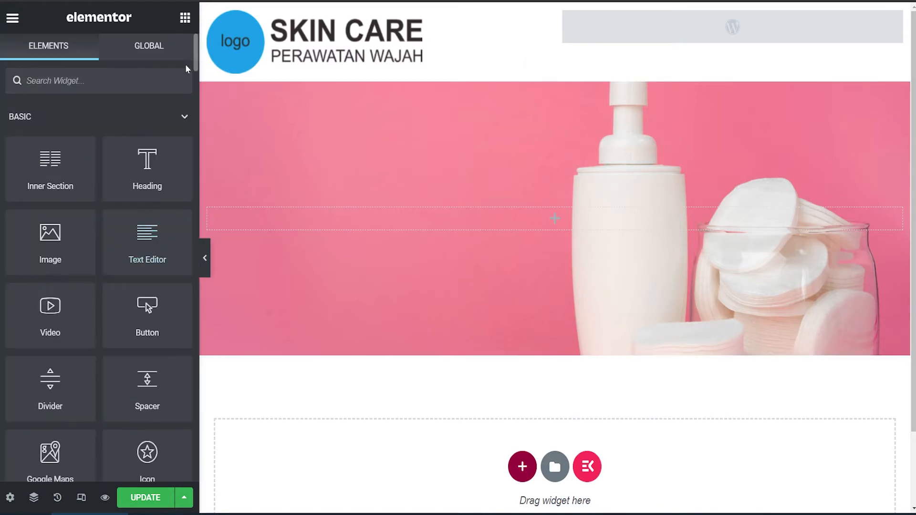
pyautogui.click(554, 73)
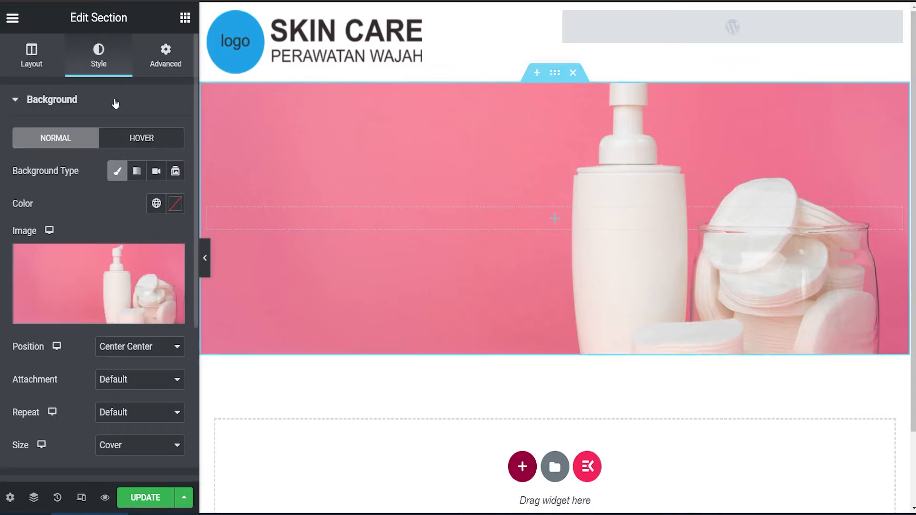
pyautogui.click(157, 62)
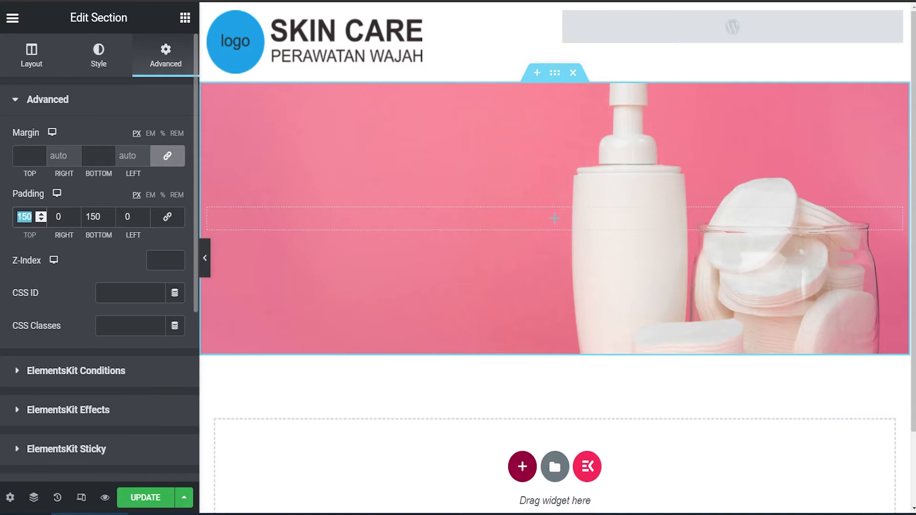
pyautogui.write('250')
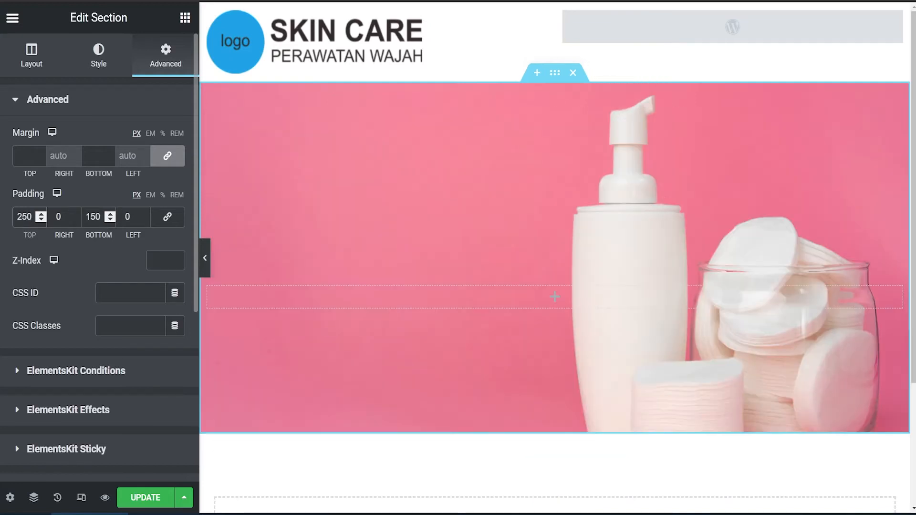
pyautogui.doubleClick(93, 216)
pyautogui.write('250')
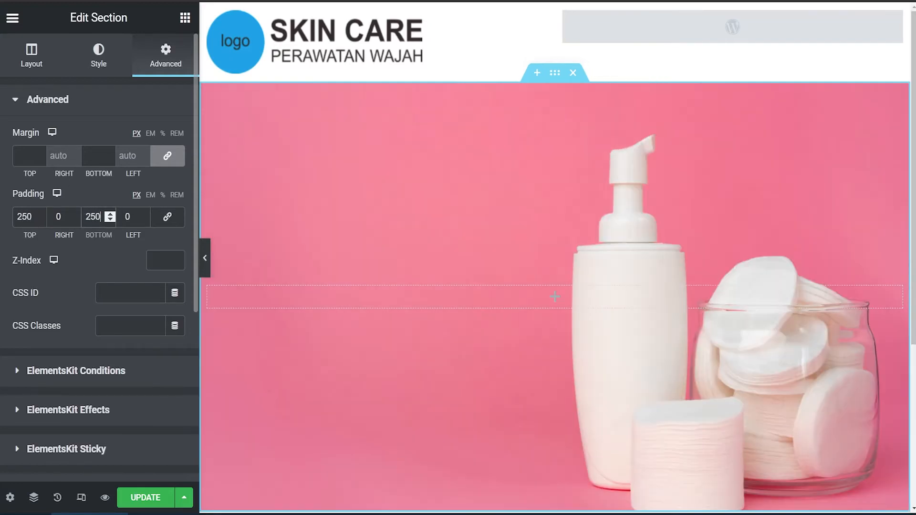
pyautogui.scroll(-2, 590, 235)
pyautogui.scroll(2, 589, 235)
pyautogui.click(415, 143)
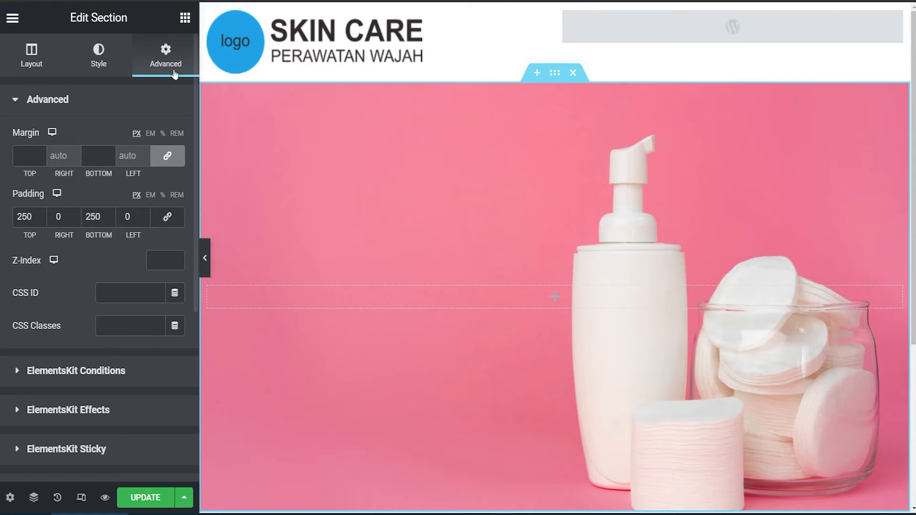
# Step: Place an Inner Section widget in the empty column of the background image section
pyautogui.click(187, 20)
pyautogui.moveTo(72, 196); pyautogui.dragTo(554, 299)
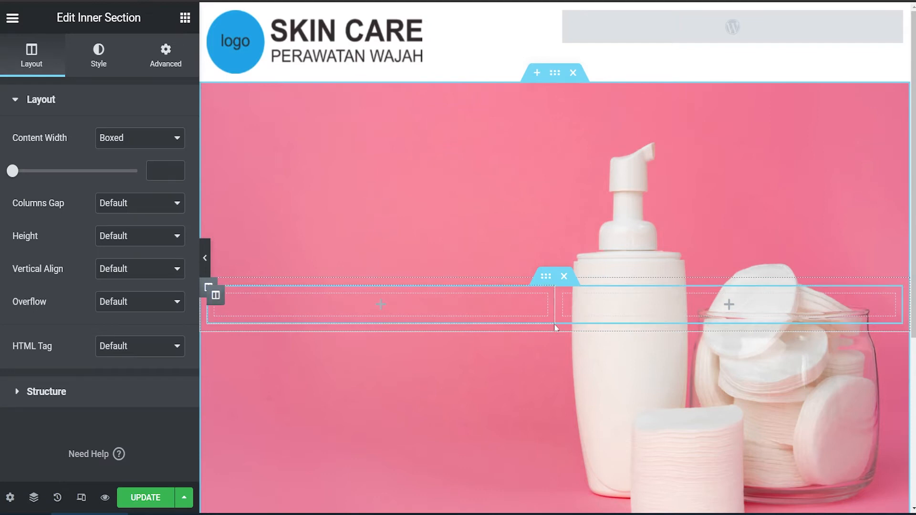
pyautogui.moveTo(553, 317); pyautogui.dragTo(534, 288)
pyautogui.scroll(-1, 429, 267)
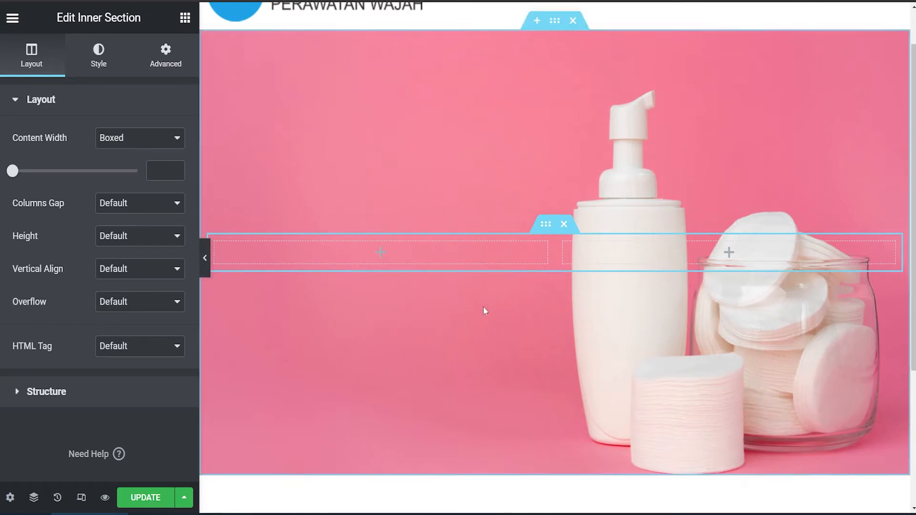
# Step: Place a Heading widget in the inner section's first column and set its title to SKIN CARE
pyautogui.click(185, 18)
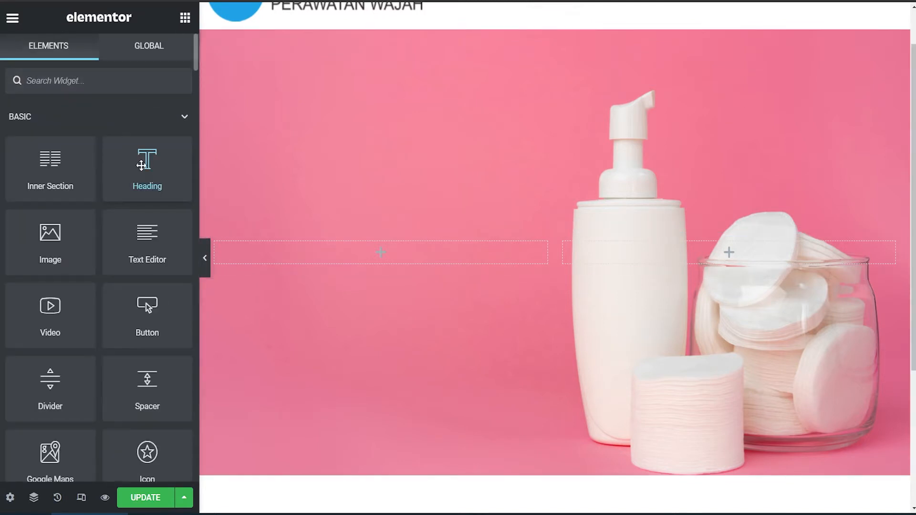
pyautogui.moveTo(153, 185); pyautogui.dragTo(408, 252)
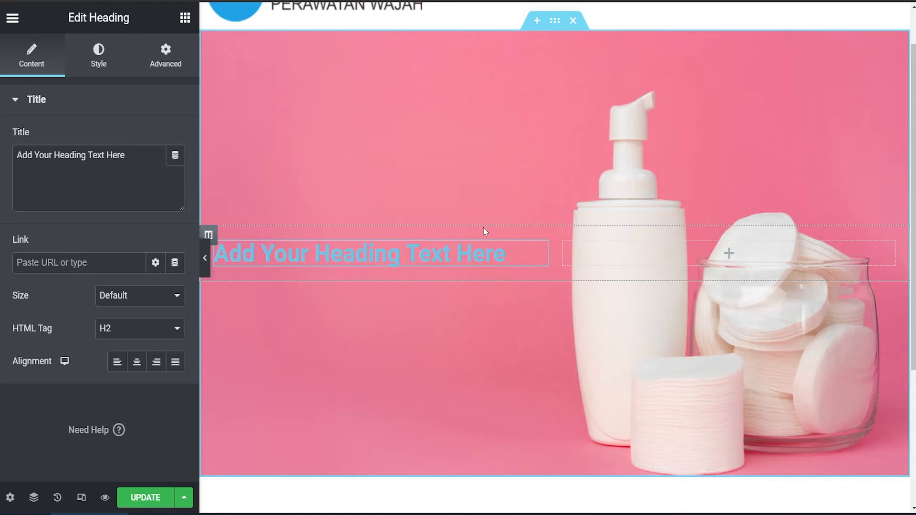
pyautogui.scroll(1, 476, 232)
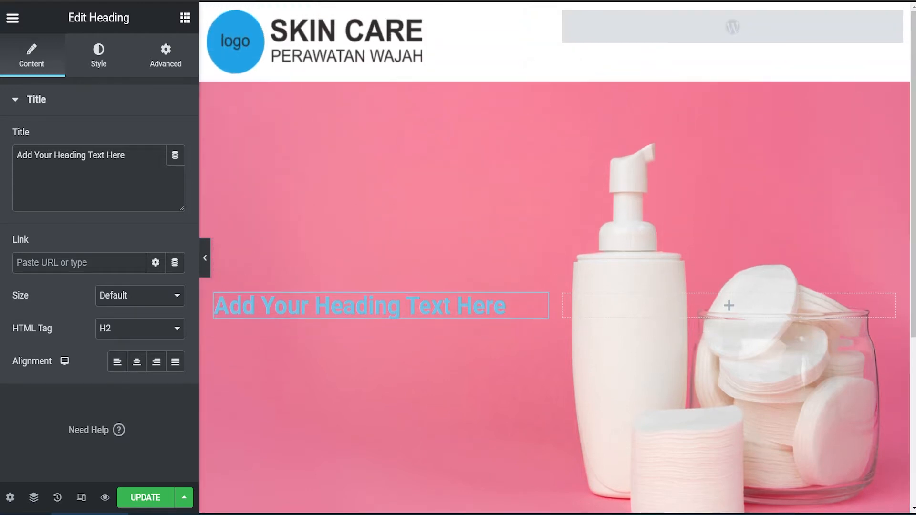
pyautogui.moveTo(126, 155); pyautogui.dragTo(1, 154)
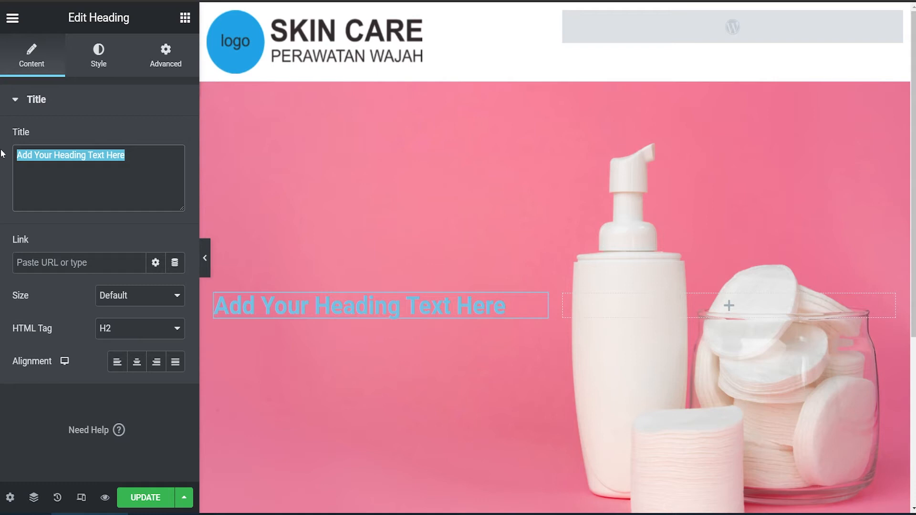
pyautogui.write('SKIN CARE WAJAH')
pyautogui.press('BackSpace')
pyautogui.press('BackSpace')
pyautogui.press('BackSpace')
pyautogui.press('BackSpace')
pyautogui.press('BackSpace')
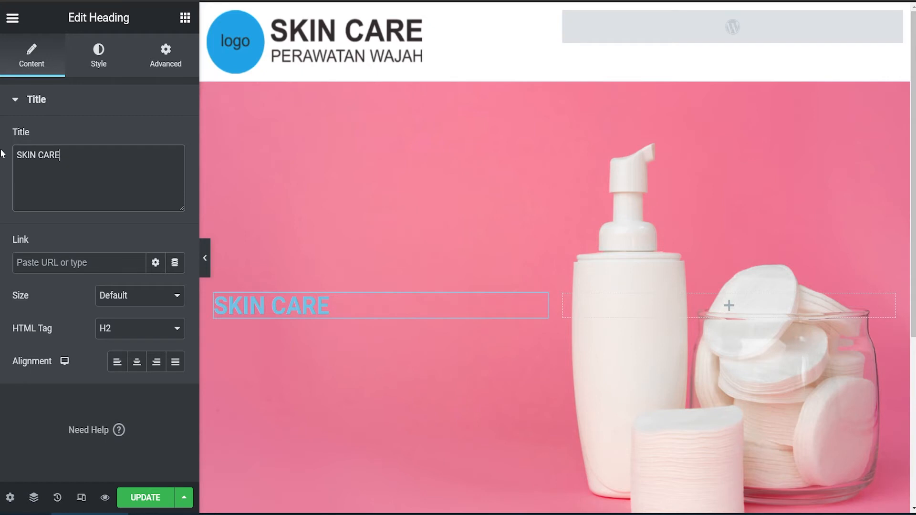
# Step: Place a Text Editor widget beneath the SKIN CARE heading
pyautogui.click(184, 19)
pyautogui.moveTo(153, 239); pyautogui.dragTo(286, 317)
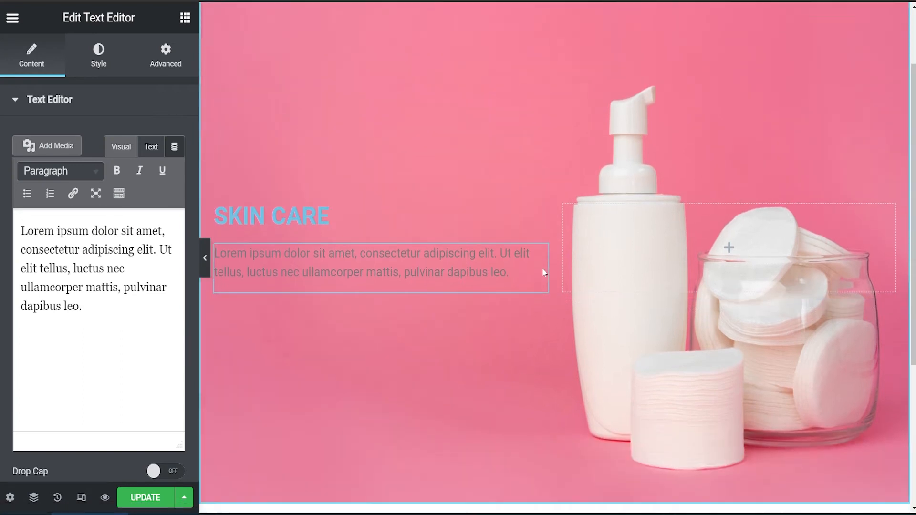
pyautogui.scroll(-2, 542, 267)
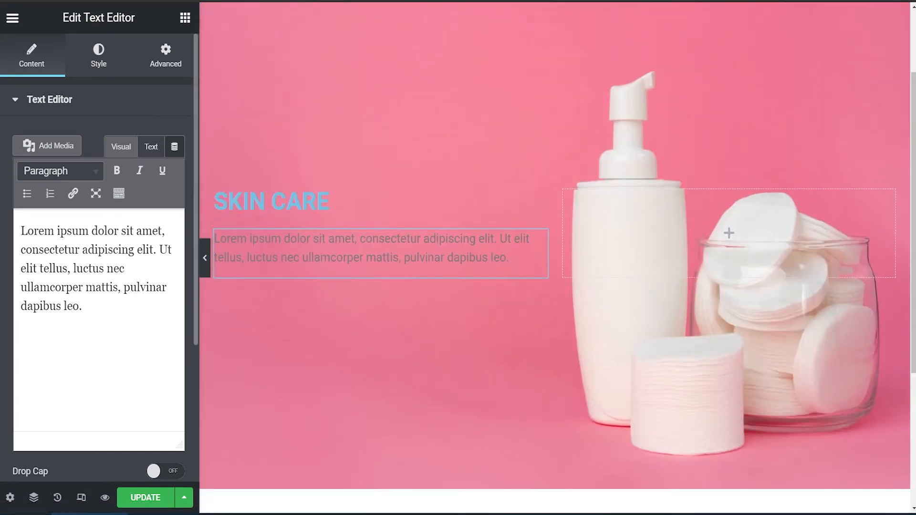
# Step: Replace the placeholder paragraph with "Perawatan wajah yang cocok untuk kaum hawa segala usia. Aman dan juga Natural."
pyautogui.hotkey('ctrl', 'a')
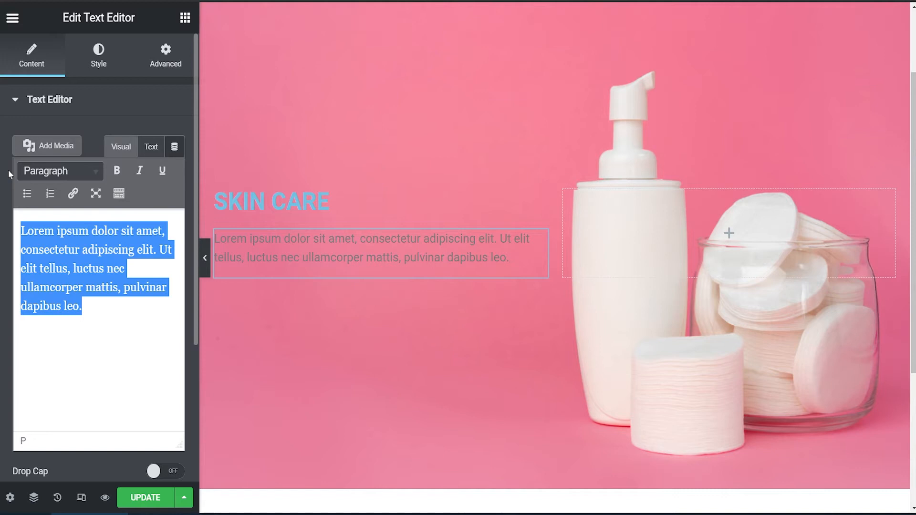
pyautogui.write('Disclaimer :')
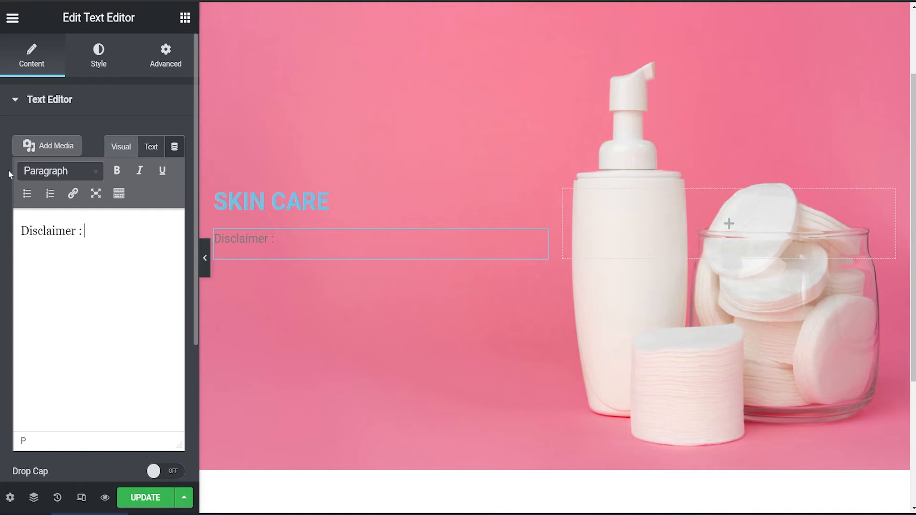
pyautogui.hotkey('ctrl', 'a')
pyautogui.write('PEra')
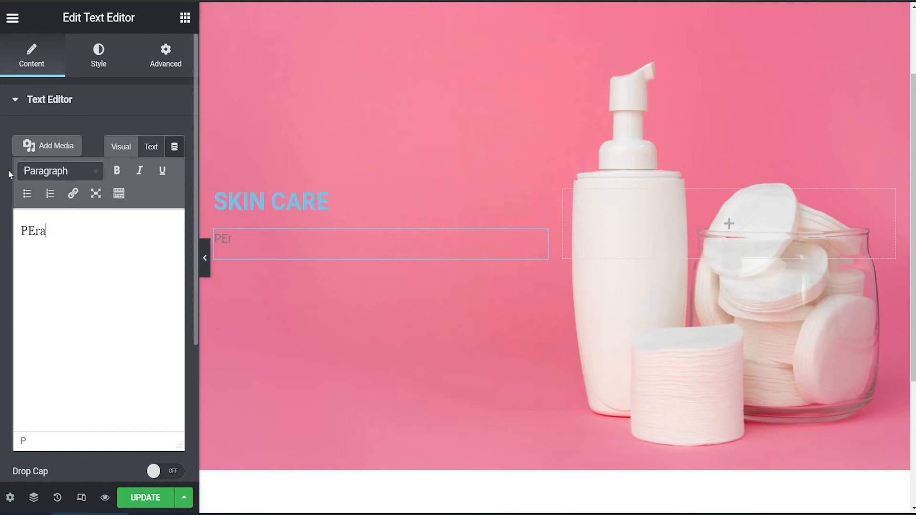
pyautogui.write('watan wajah y')
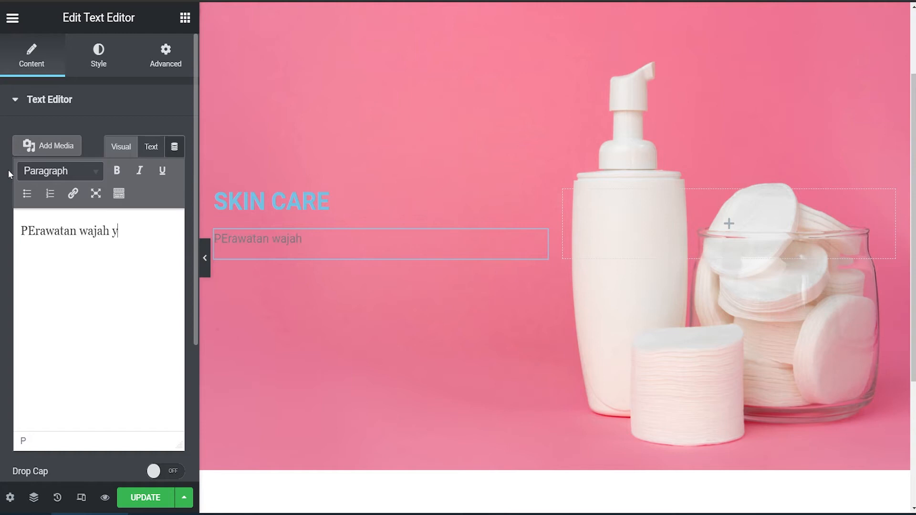
pyautogui.write('ang cocok un')
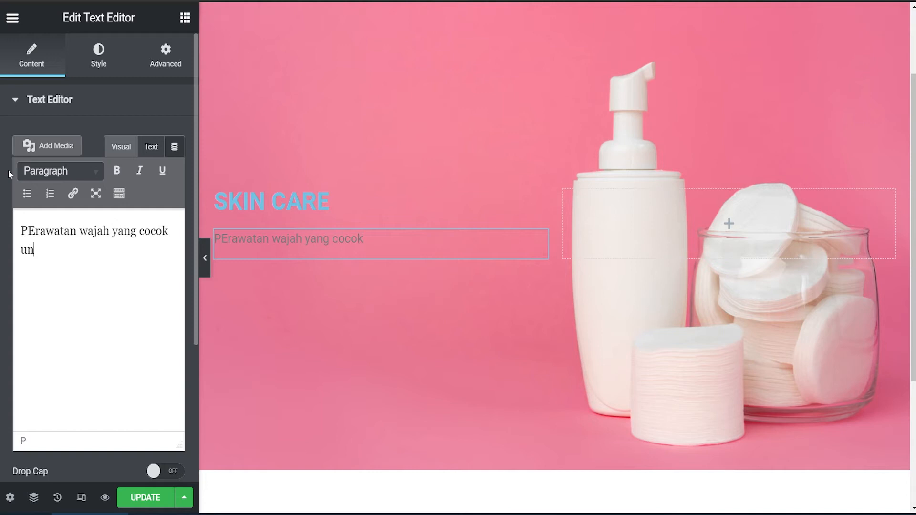
pyautogui.write('tuk kaum')
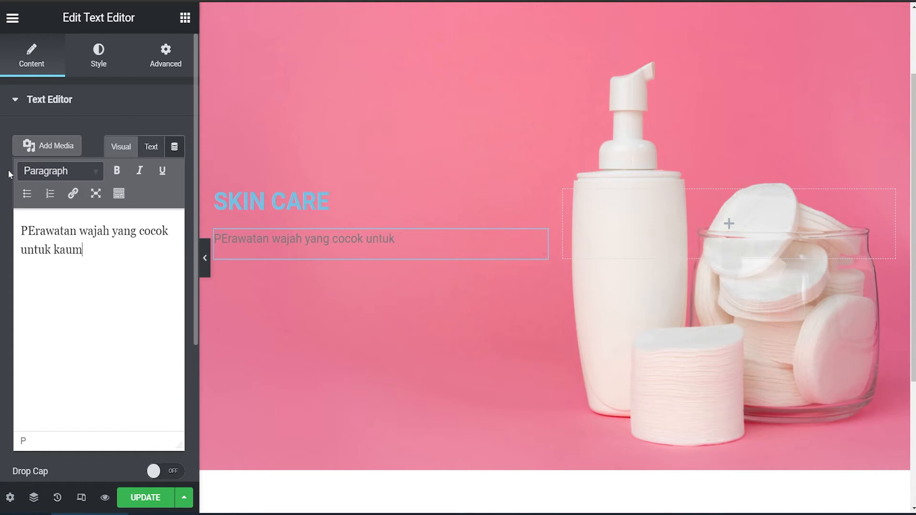
pyautogui.write(' hawa se')
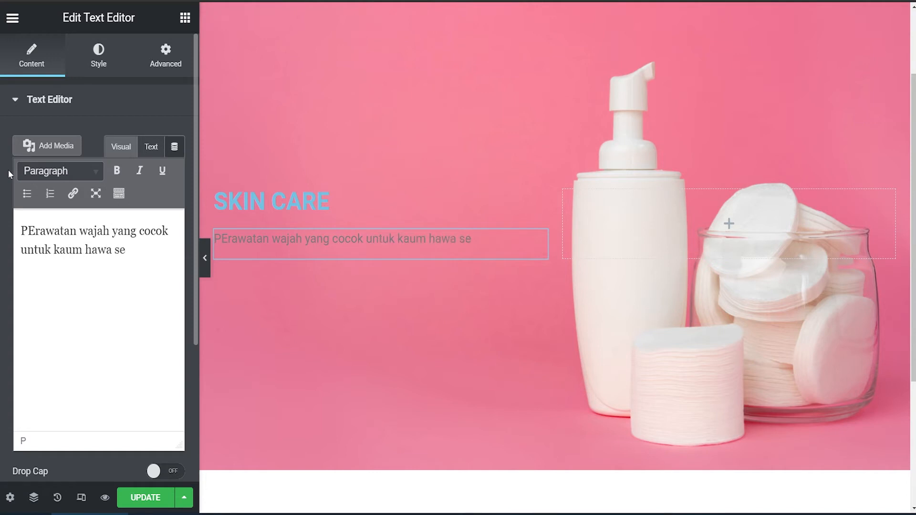
pyautogui.write('gala usia. Aman dan juga Natural.')
pyautogui.hotkey('shift', 'Left')
pyautogui.write('e')
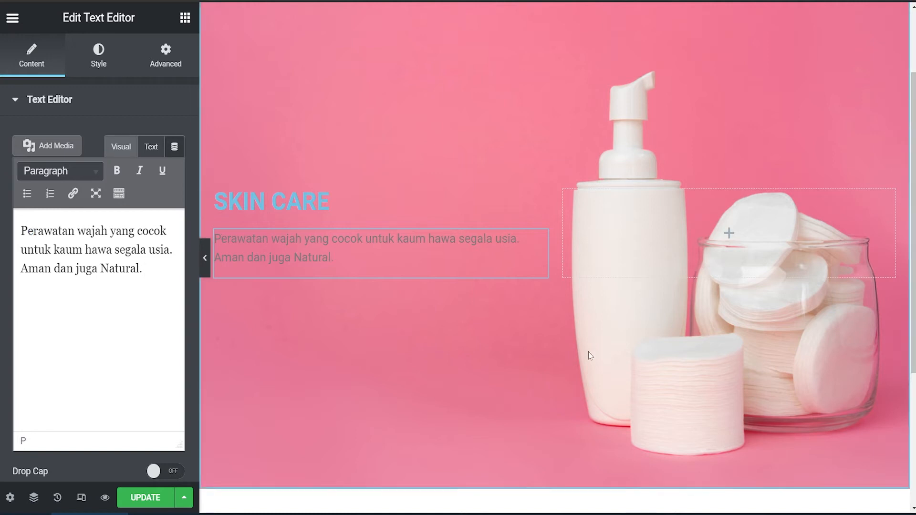
# Step: Place a Button widget beneath the description paragraph in the inner section's first column
pyautogui.scroll(2, 664, 257)
pyautogui.scroll(-3, 666, 259)
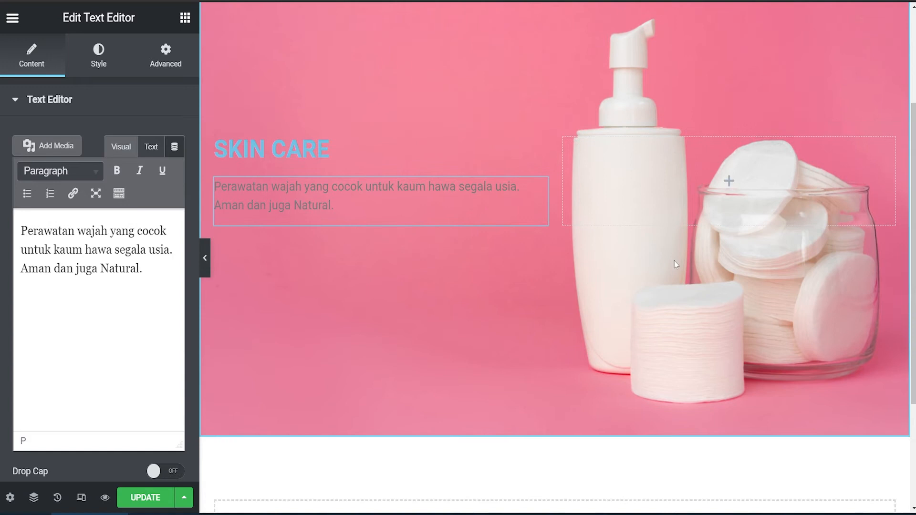
pyautogui.scroll(3, 673, 262)
pyautogui.scroll(-2, 675, 264)
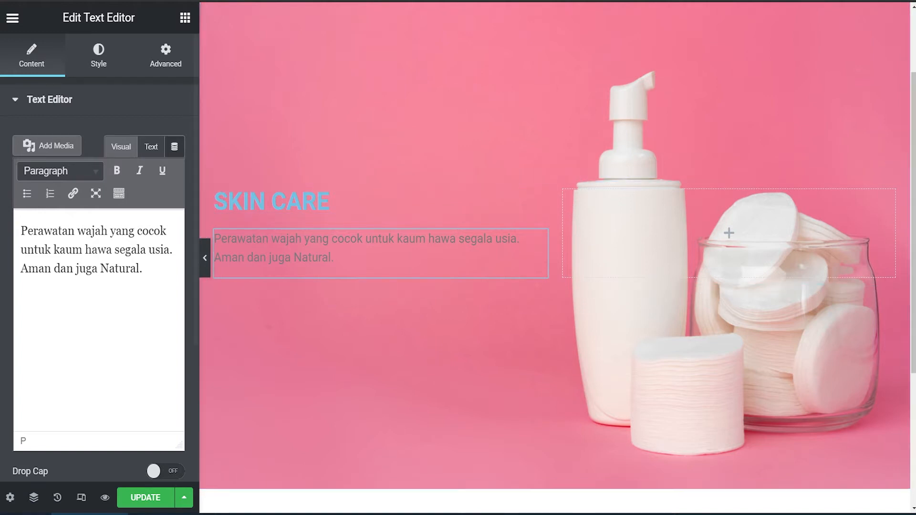
pyautogui.click(188, 19)
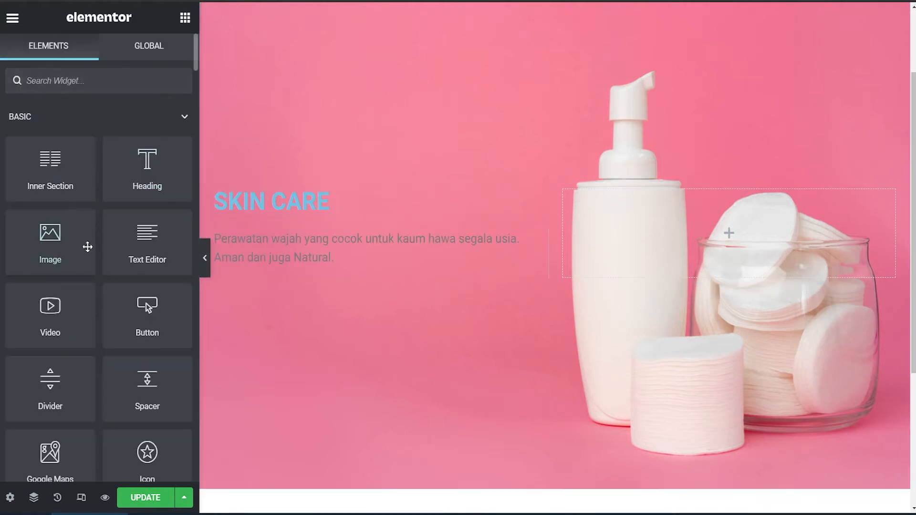
pyautogui.moveTo(135, 308); pyautogui.dragTo(424, 293)
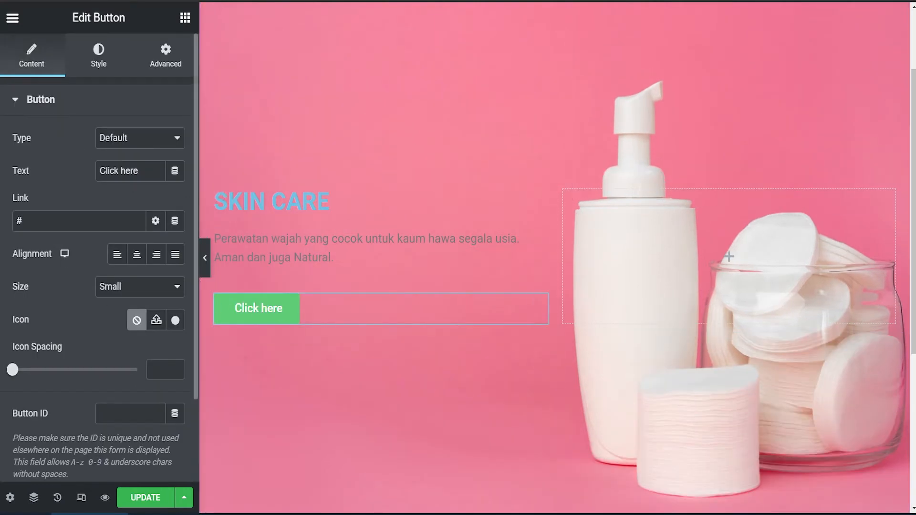
# Step: Replace the new button's text with Testimoni
pyautogui.moveTo(142, 171); pyautogui.dragTo(54, 177)
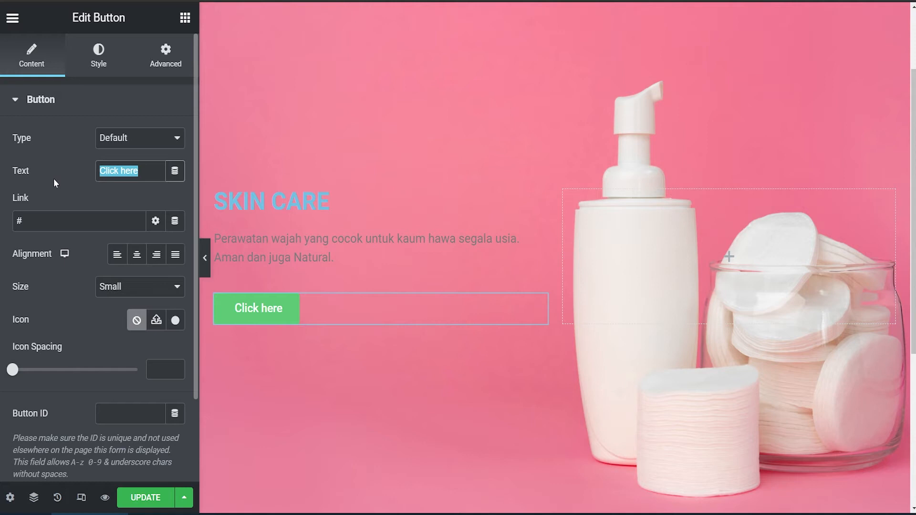
pyautogui.write('TEst')
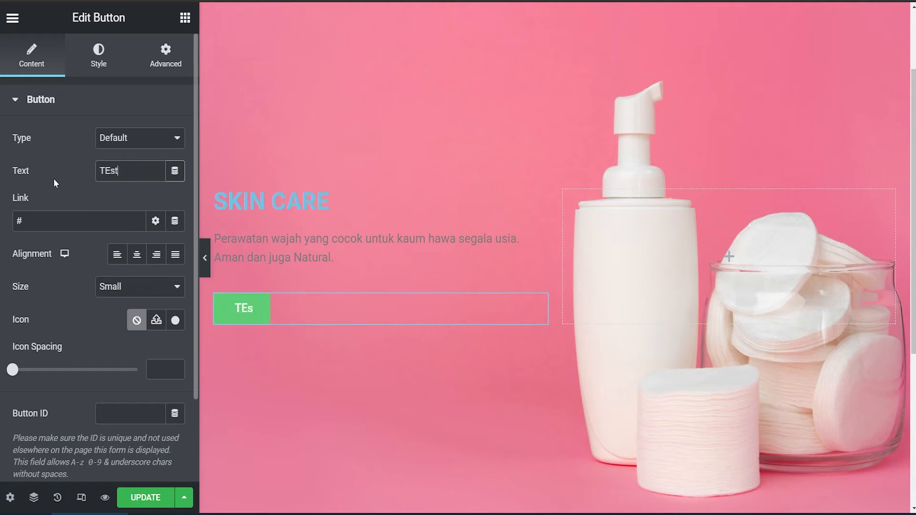
pyautogui.write('imoni')
pyautogui.hotkey('ctrl', 'a')
pyautogui.write('Testimoni')
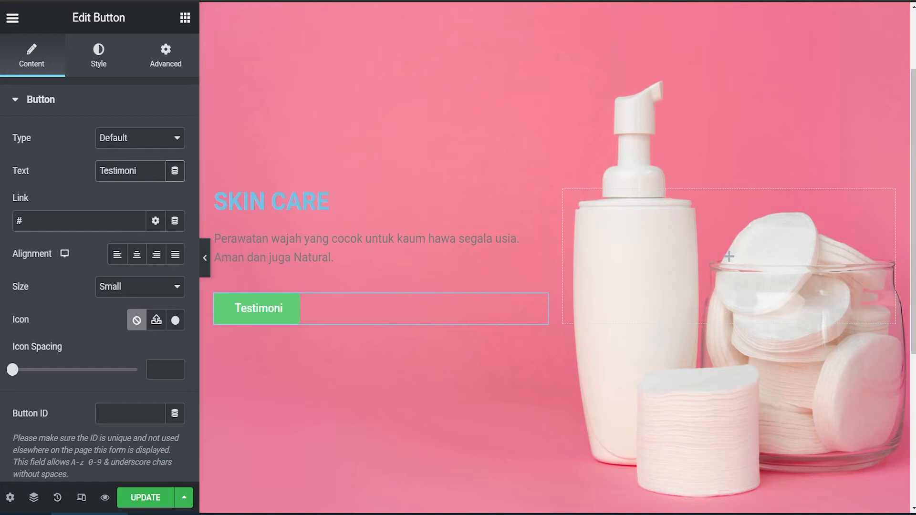
# Step: Set the SKIN CARE heading's text color to red, #FF040E
pyautogui.scroll(3, 755, 227)
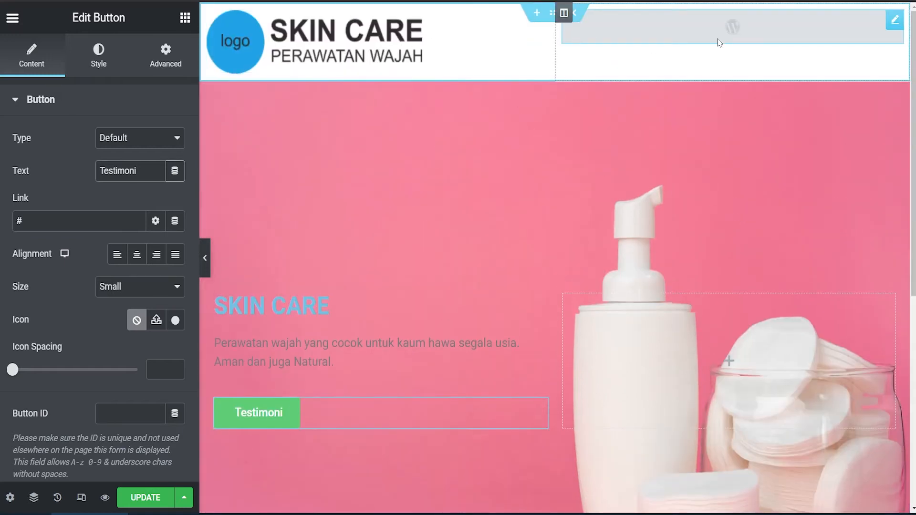
pyautogui.scroll(-3, 684, 160)
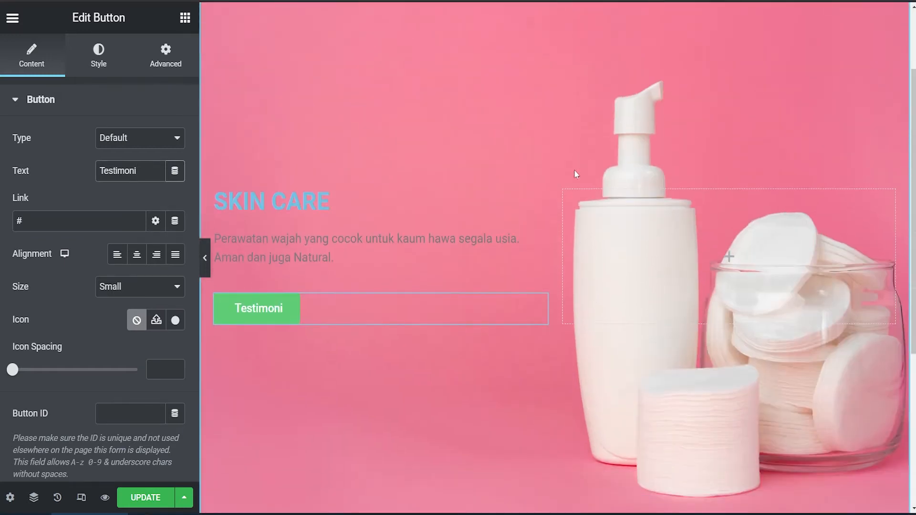
pyautogui.click(213, 203)
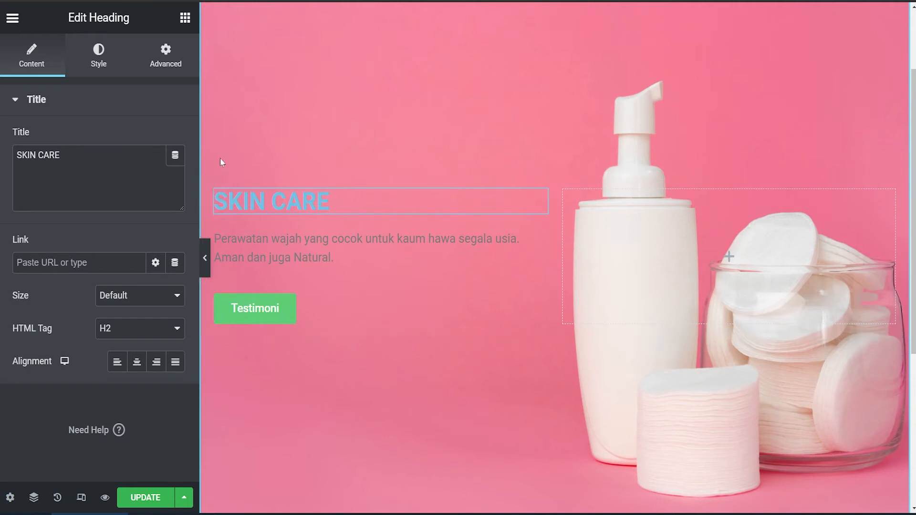
pyautogui.click(99, 58)
pyautogui.click(176, 138)
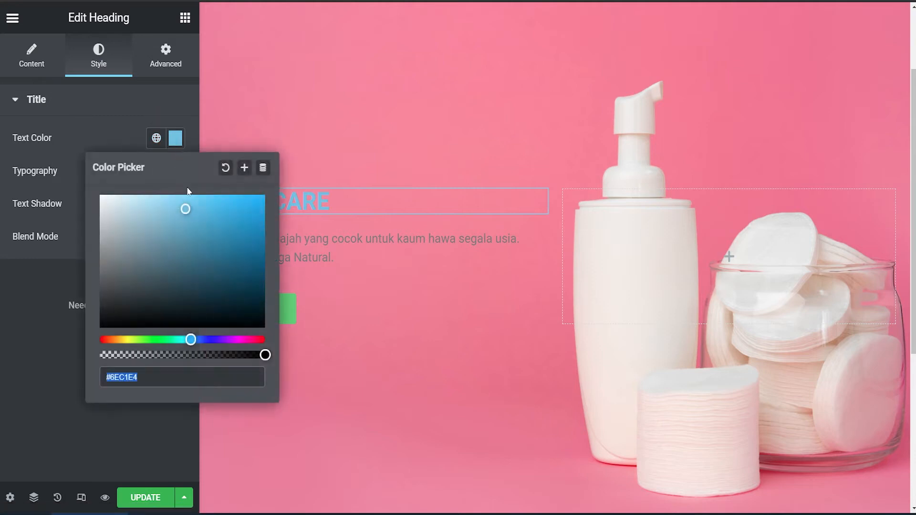
pyautogui.click(262, 339)
pyautogui.click(264, 225)
pyautogui.moveTo(265, 223); pyautogui.dragTo(262, 195)
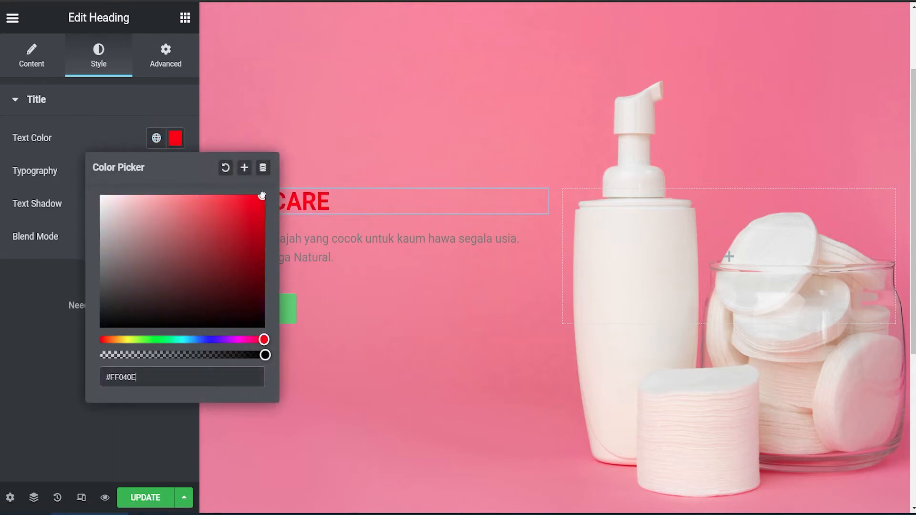
pyautogui.click(48, 182)
# Step: Set the SKIN CARE heading's font size to 65 px in its typography settings
pyautogui.click(176, 173)
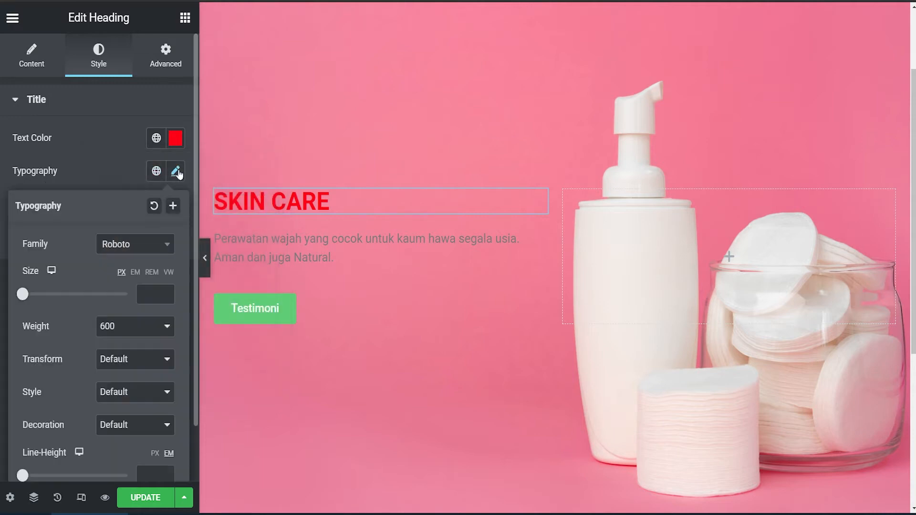
pyautogui.moveTo(22, 294); pyautogui.dragTo(56, 296)
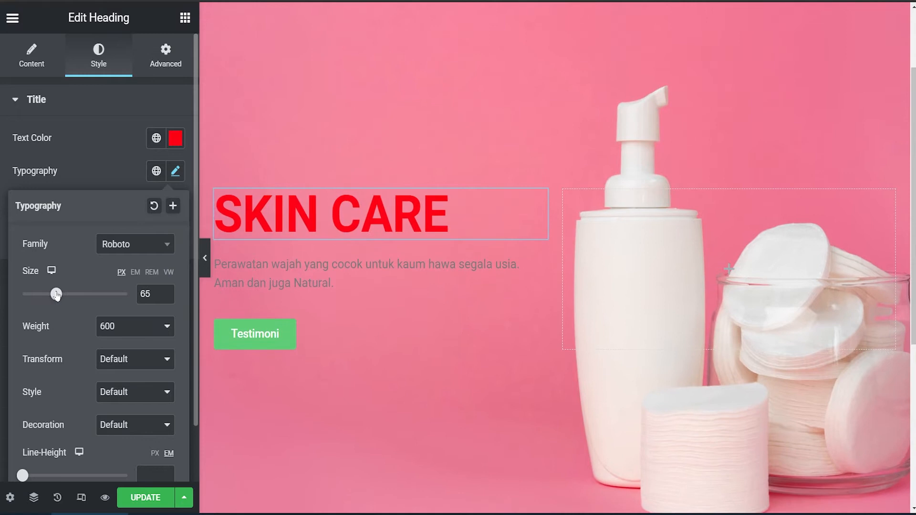
pyautogui.click(79, 158)
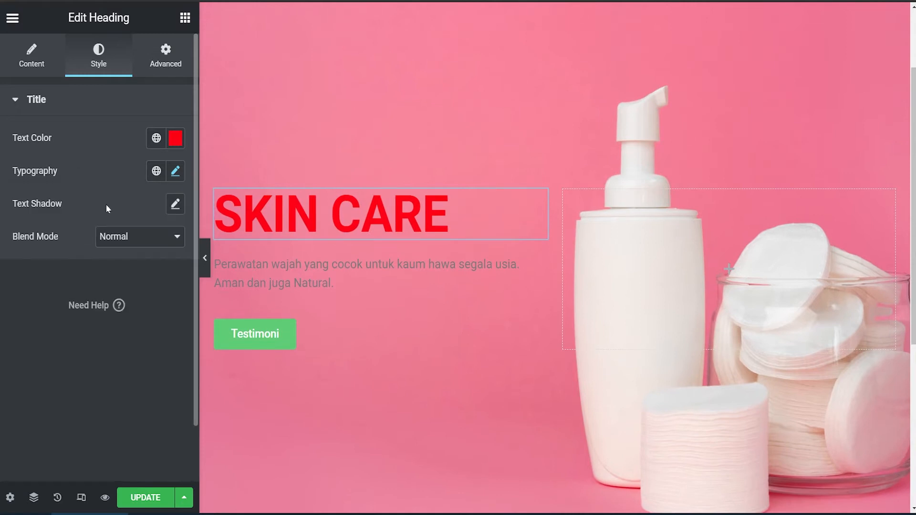
# Step: Add a text shadow to the SKIN CARE heading with the color rgba(23, 1, 1, 0.48)
pyautogui.click(176, 205)
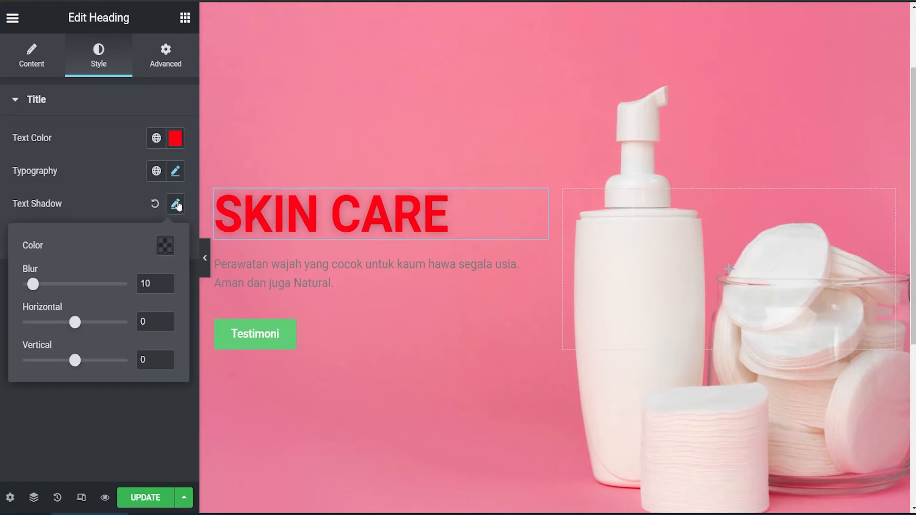
pyautogui.click(164, 245)
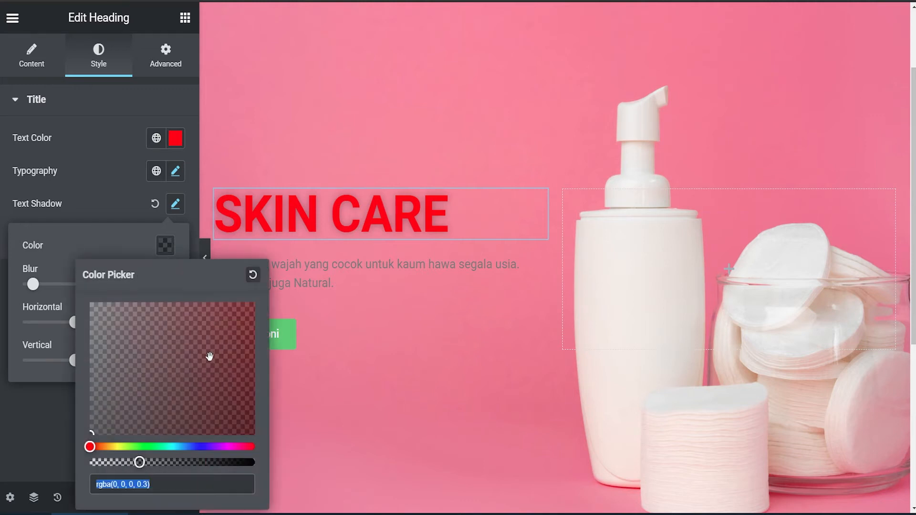
pyautogui.moveTo(125, 397); pyautogui.dragTo(71, 260)
pyautogui.moveTo(137, 324); pyautogui.dragTo(56, 446)
pyautogui.moveTo(135, 398); pyautogui.dragTo(247, 423)
pyautogui.moveTo(139, 462); pyautogui.dragTo(169, 462)
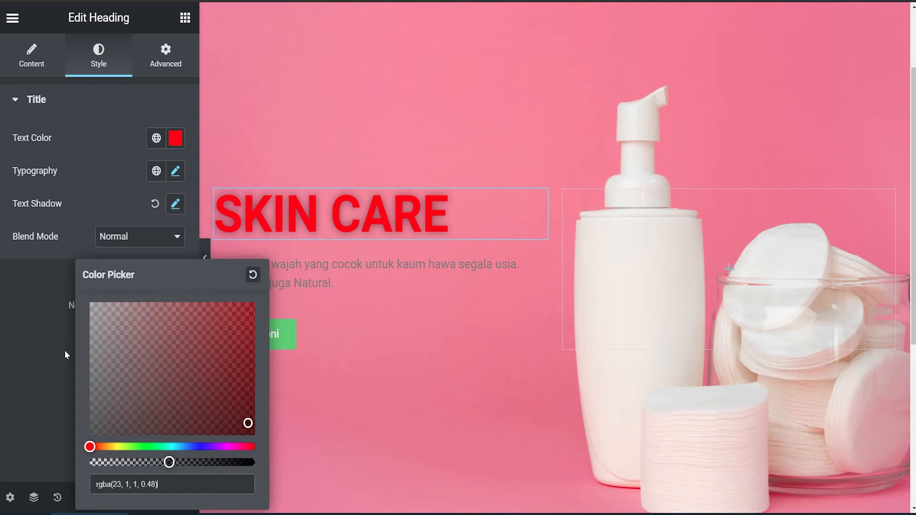
pyautogui.click(64, 287)
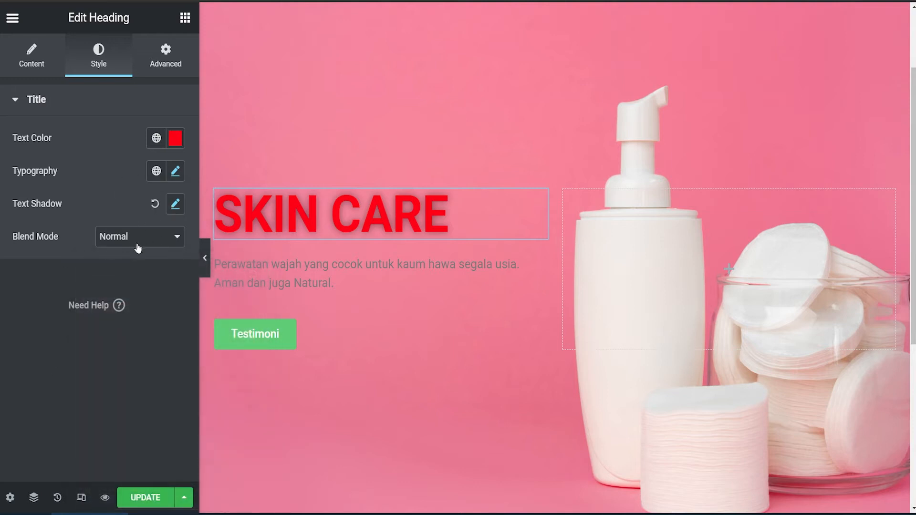
# Step: Try the Multiply, Screen and Darken blend modes on the SKIN CARE heading and return it to Normal
pyautogui.click(142, 239)
pyautogui.click(142, 238)
pyautogui.click(142, 242)
pyautogui.click(139, 266)
pyautogui.click(147, 244)
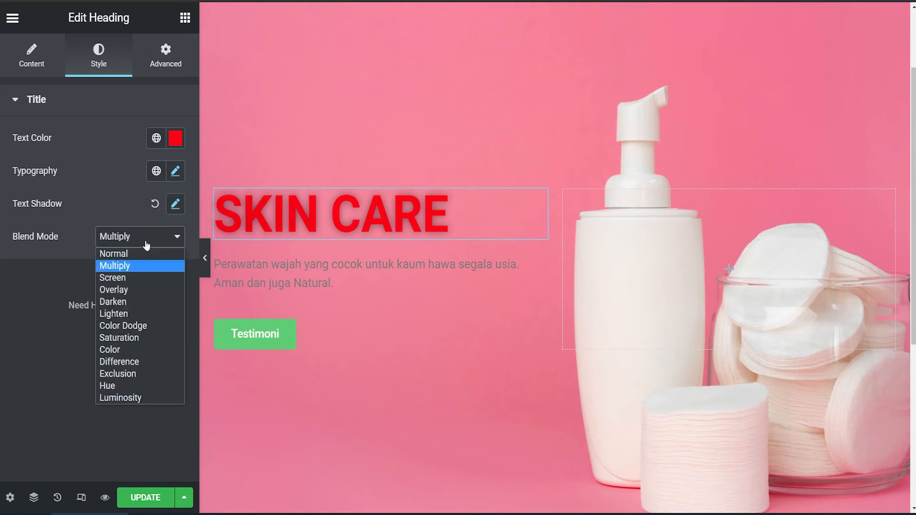
pyautogui.click(137, 277)
pyautogui.click(153, 239)
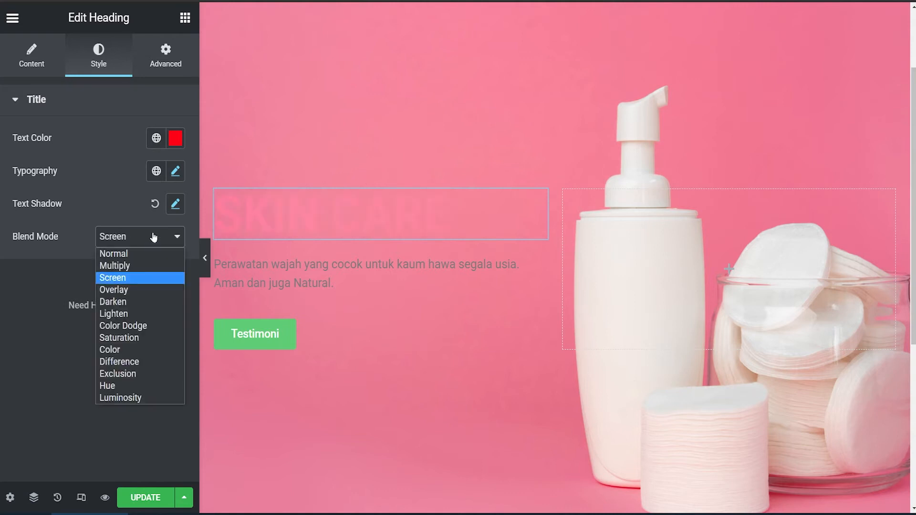
pyautogui.click(135, 303)
pyautogui.click(139, 237)
pyautogui.click(125, 254)
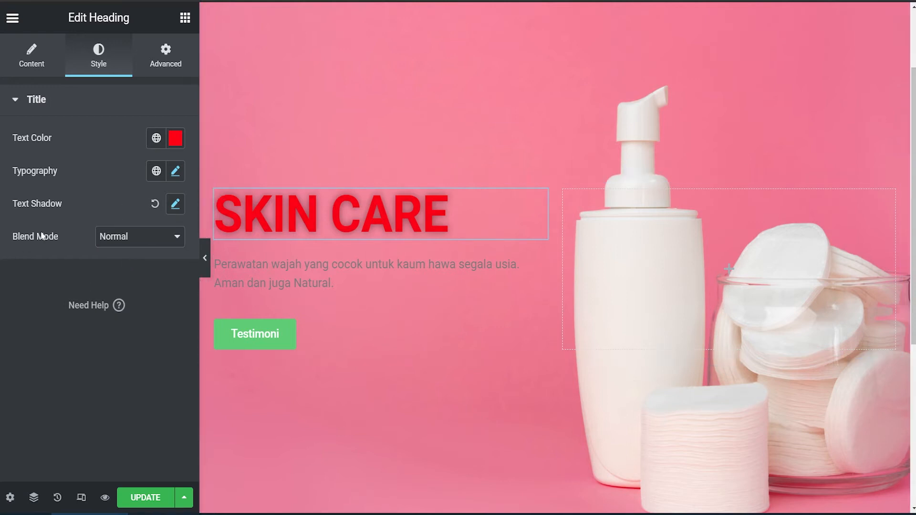
# Step: Reduce the blur of the SKIN CARE heading's text shadow to 6
pyautogui.click(176, 205)
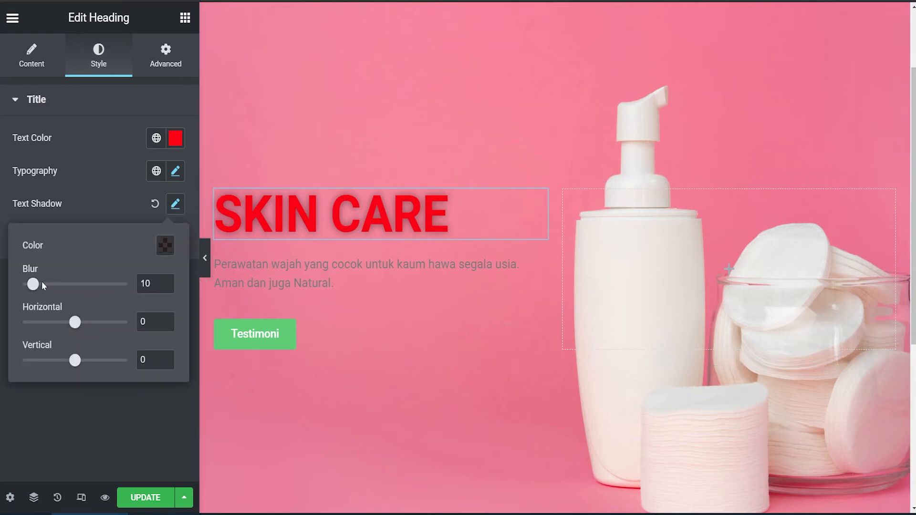
pyautogui.moveTo(33, 285)
pyautogui.mouseDown()
pyautogui.moveTo(52, 284)
pyautogui.moveTo(13, 285)
pyautogui.moveTo(30, 285)
pyautogui.mouseUp()
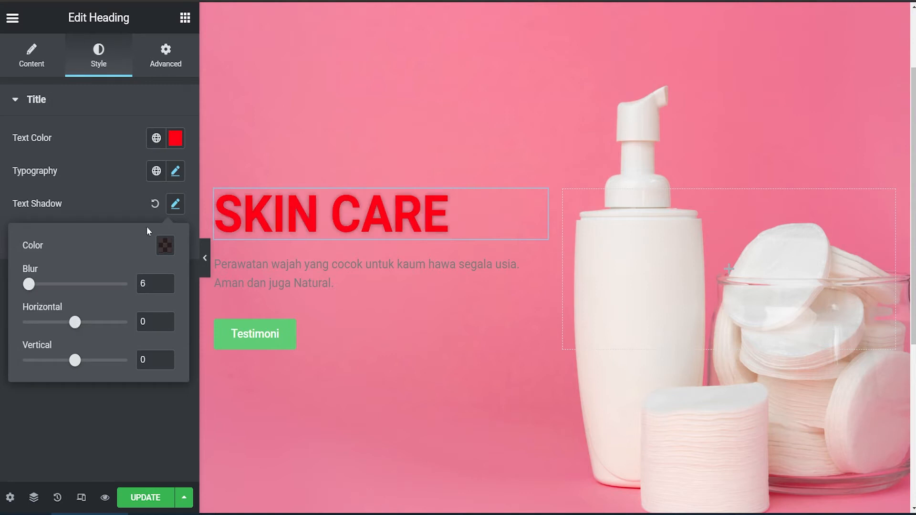
pyautogui.click(165, 246)
pyautogui.click(125, 216)
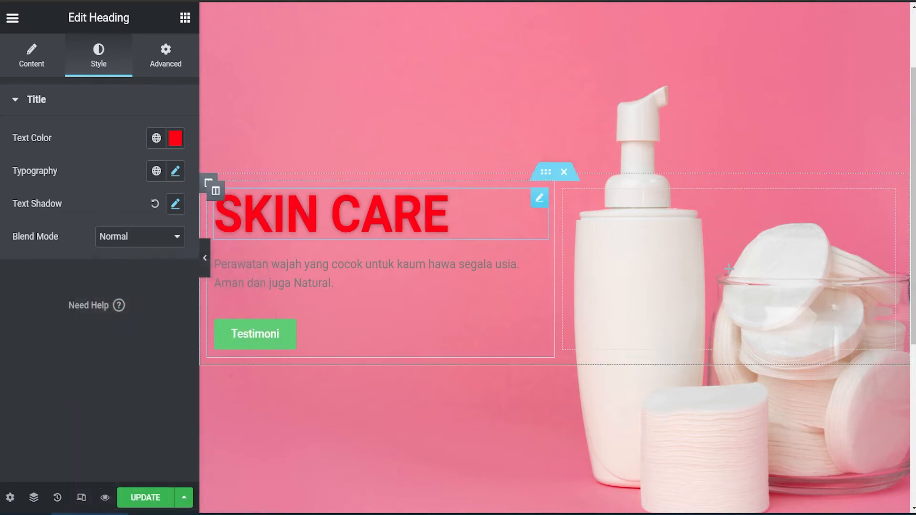
# Step: Change the SKIN CARE heading's text color to dark blue, #006AAB
pyautogui.click(175, 138)
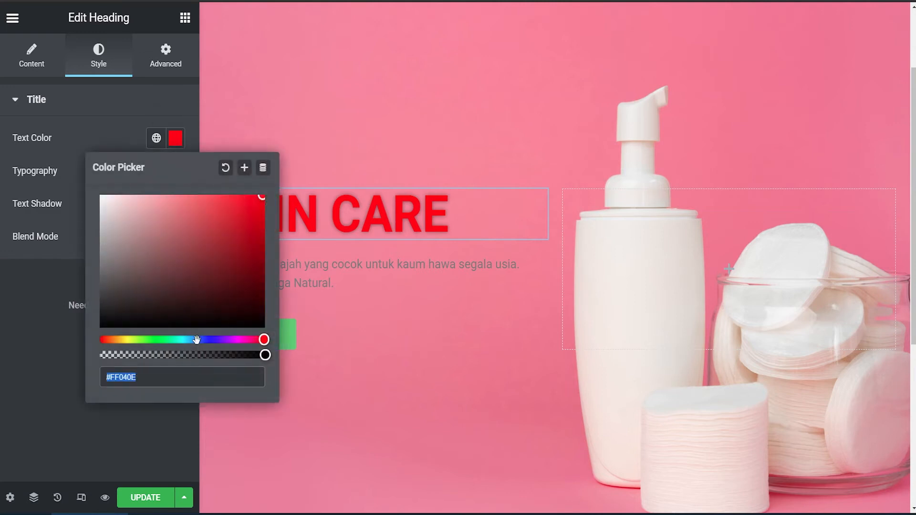
pyautogui.moveTo(197, 339); pyautogui.dragTo(193, 339)
pyautogui.moveTo(208, 283); pyautogui.dragTo(267, 242)
pyautogui.click(84, 370)
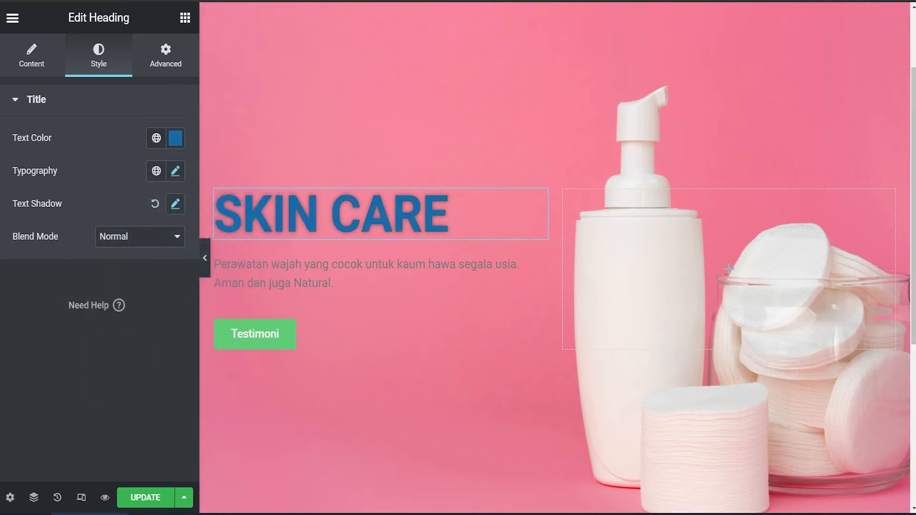
# Step: Set the text color of the description paragraph under the heading to white, #FFFFFF
pyautogui.click(340, 278)
pyautogui.click(98, 56)
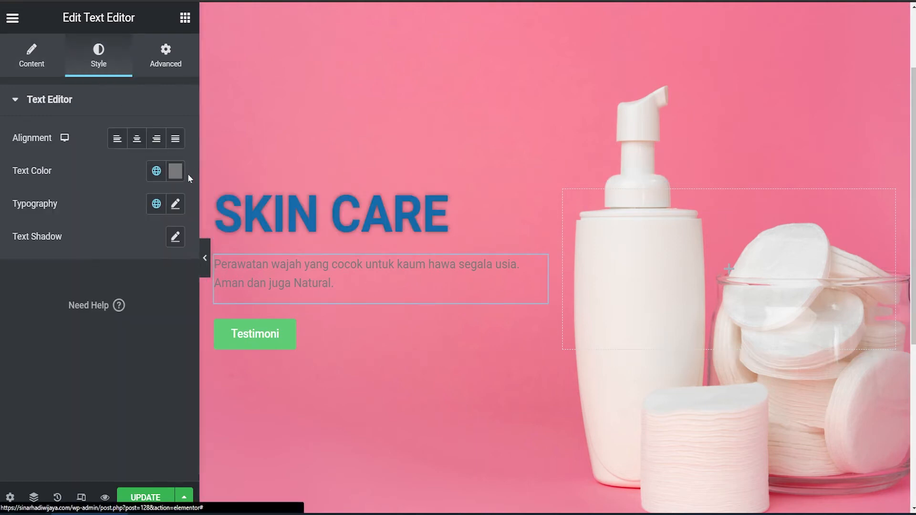
pyautogui.click(175, 170)
pyautogui.click(126, 259)
pyautogui.moveTo(126, 258); pyautogui.dragTo(58, 224)
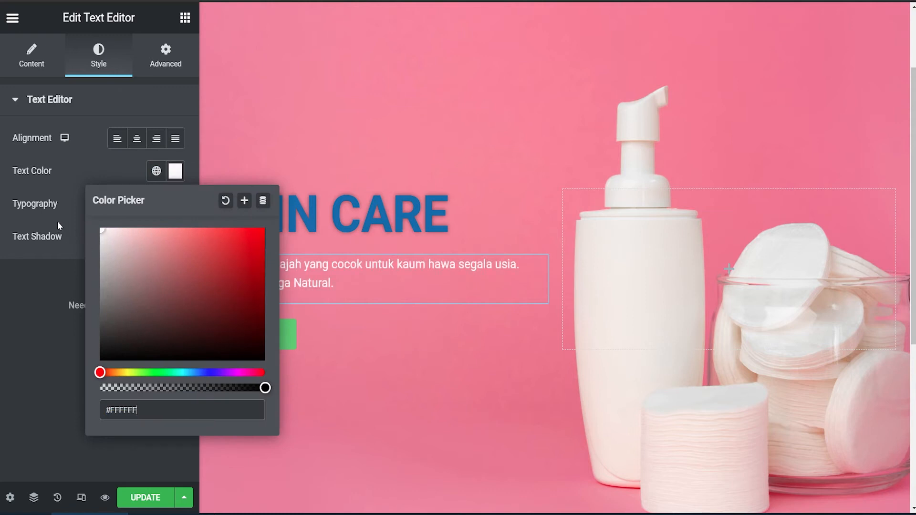
pyautogui.click(4, 306)
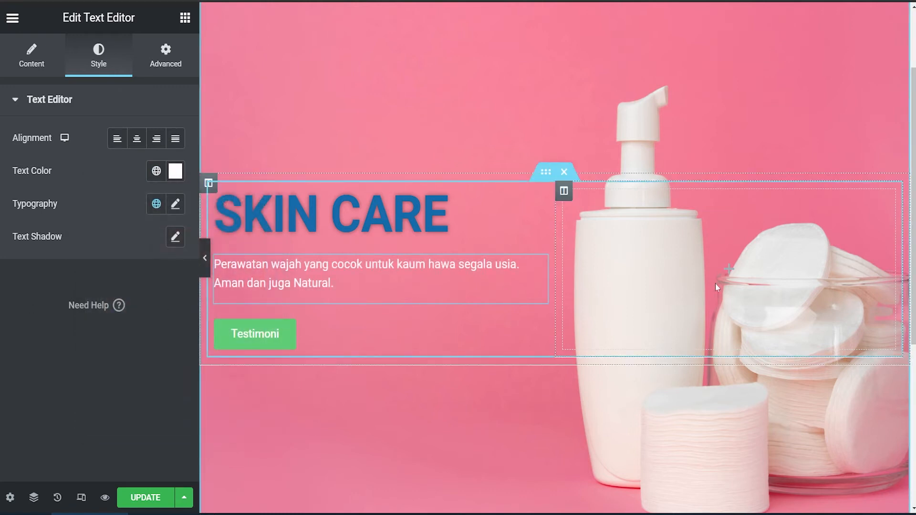
# Step: Set the Testimoni button's background color to blue, #3F6CDE
pyautogui.click(242, 332)
pyautogui.scroll(-3, 137, 196)
pyautogui.scroll(3, 137, 196)
pyautogui.click(102, 67)
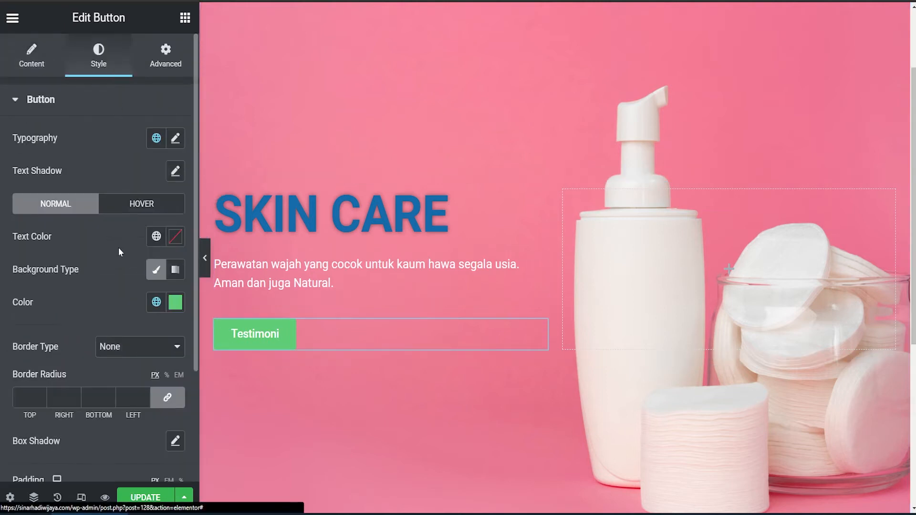
pyautogui.click(176, 303)
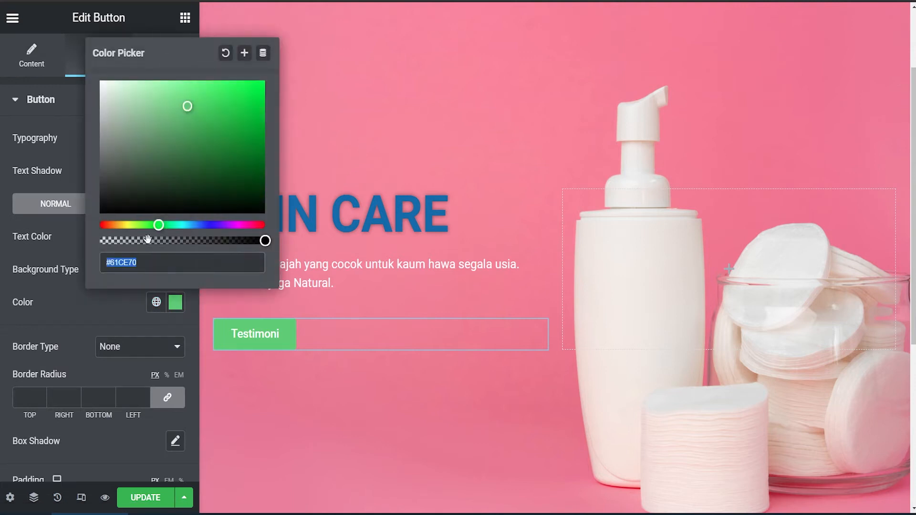
pyautogui.moveTo(190, 223); pyautogui.dragTo(213, 225)
pyautogui.moveTo(210, 168)
pyautogui.mouseDown()
pyautogui.moveTo(207, 128)
pyautogui.moveTo(176, 124)
pyautogui.moveTo(217, 96)
pyautogui.mouseUp()
pyautogui.moveTo(213, 225)
pyautogui.mouseDown()
pyautogui.moveTo(189, 226)
pyautogui.moveTo(200, 225)
pyautogui.mouseUp()
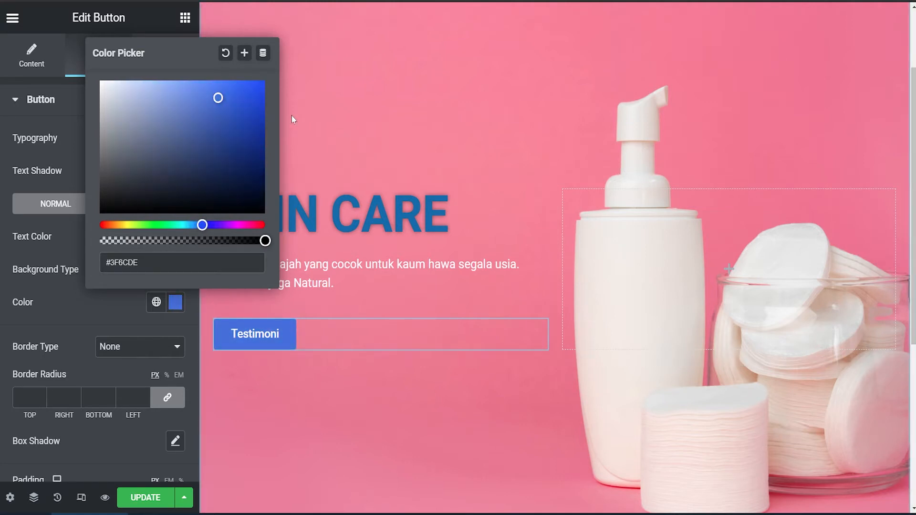
pyautogui.click(176, 302)
# Step: Save the SKIN CARE heading's text color as a new global color named Biru Branding
pyautogui.click(448, 214)
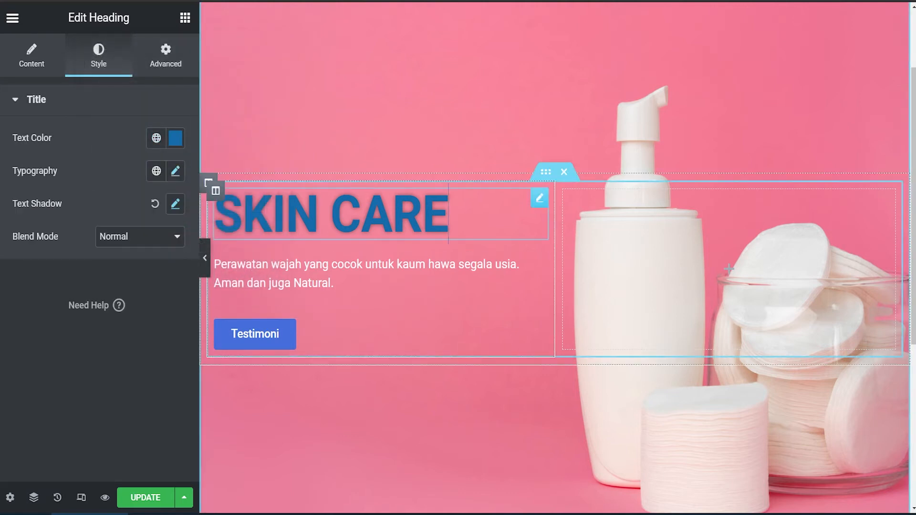
pyautogui.click(178, 140)
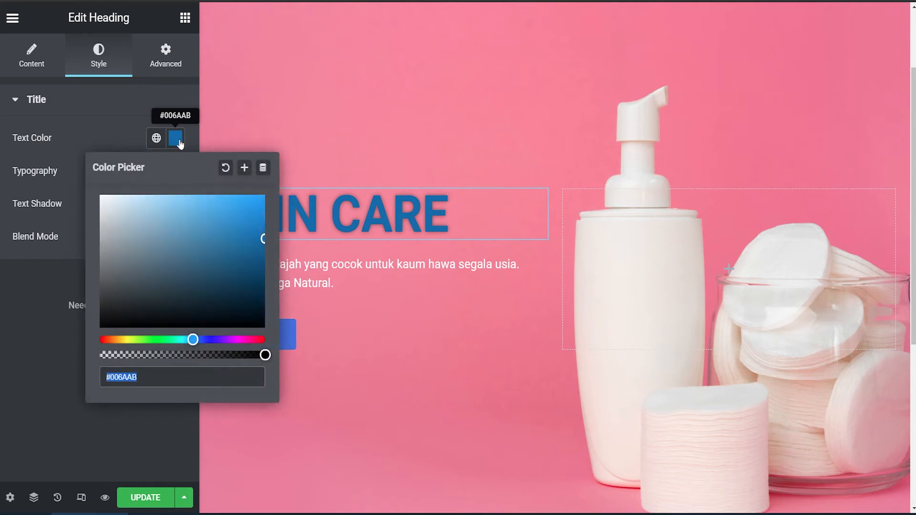
pyautogui.click(245, 171)
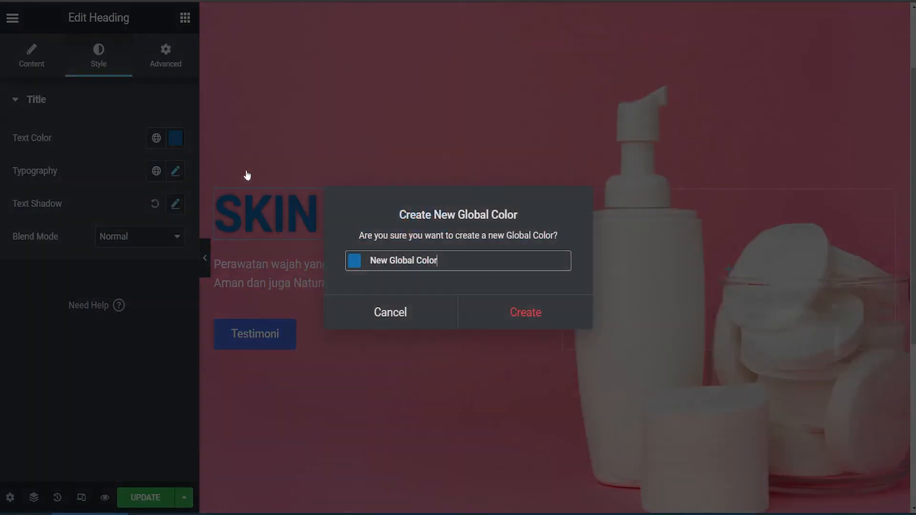
pyautogui.moveTo(437, 261); pyautogui.dragTo(366, 263)
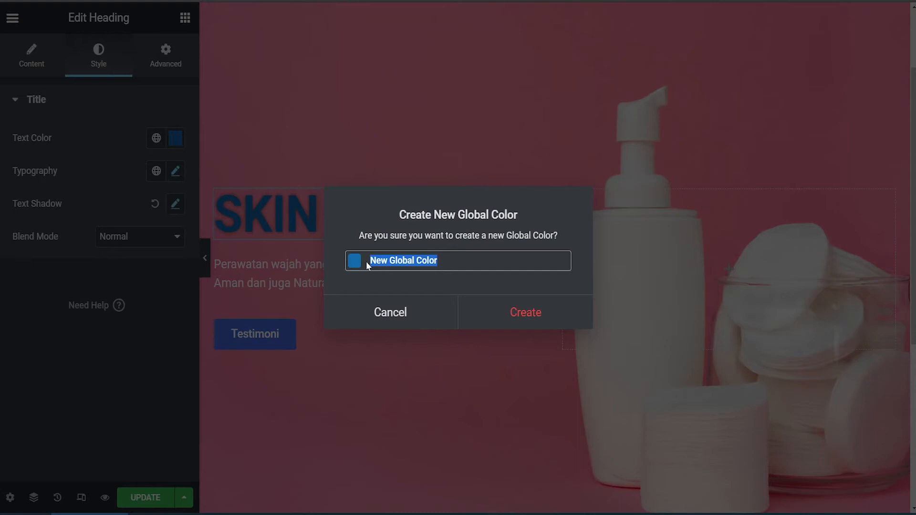
pyautogui.write('Bir')
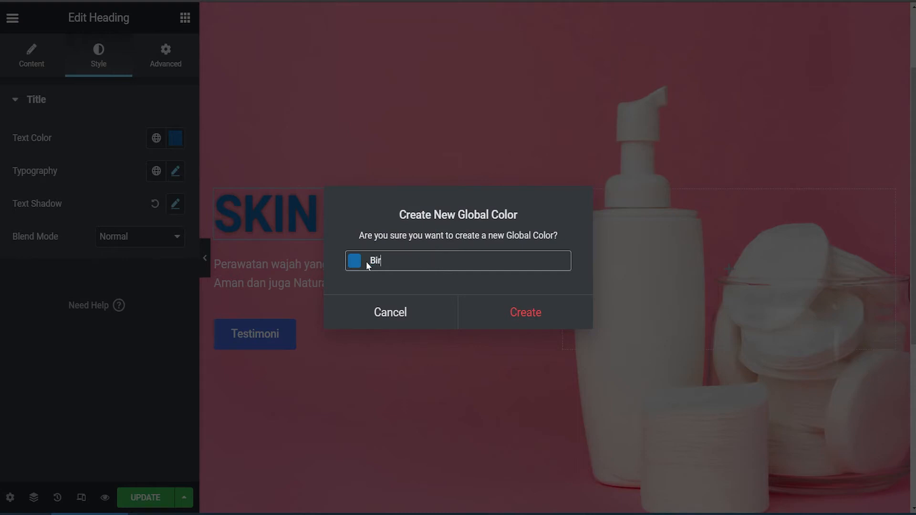
pyautogui.write('u Branding')
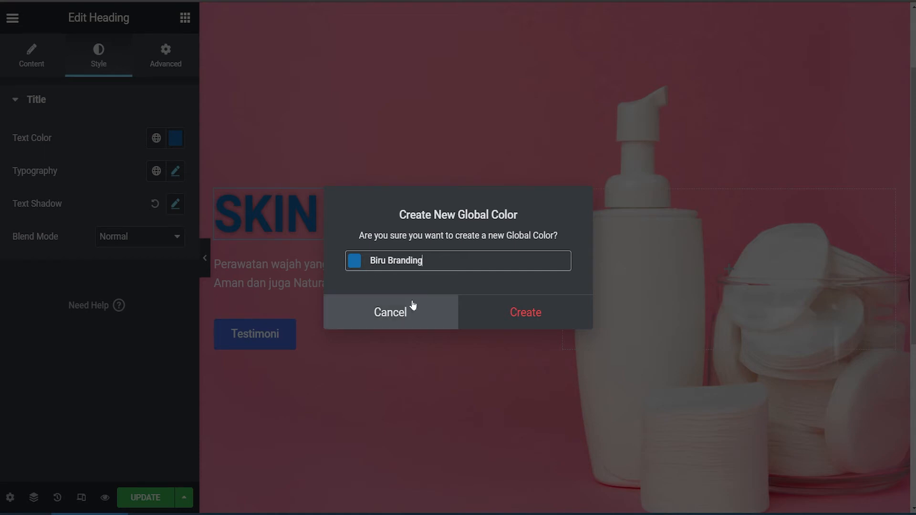
pyautogui.click(495, 312)
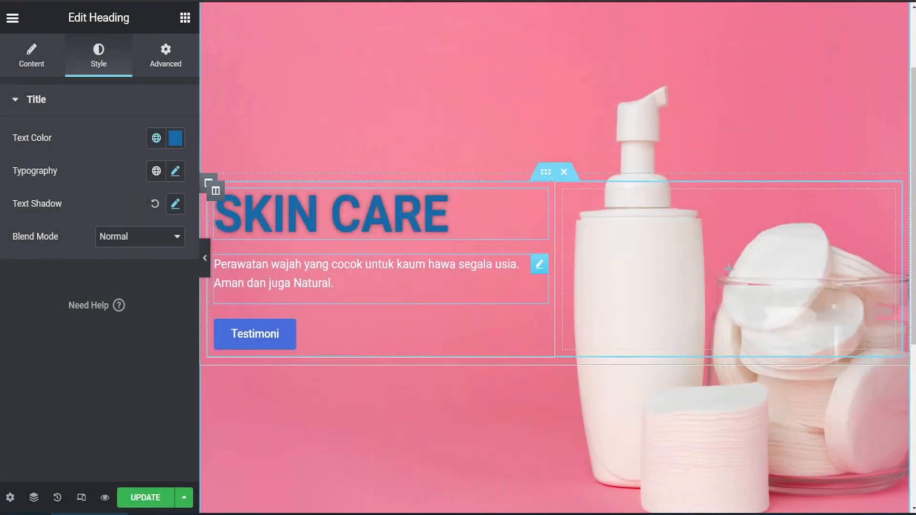
# Step: Apply the Biru Branding global color to the Testimoni button's background
pyautogui.click(310, 330)
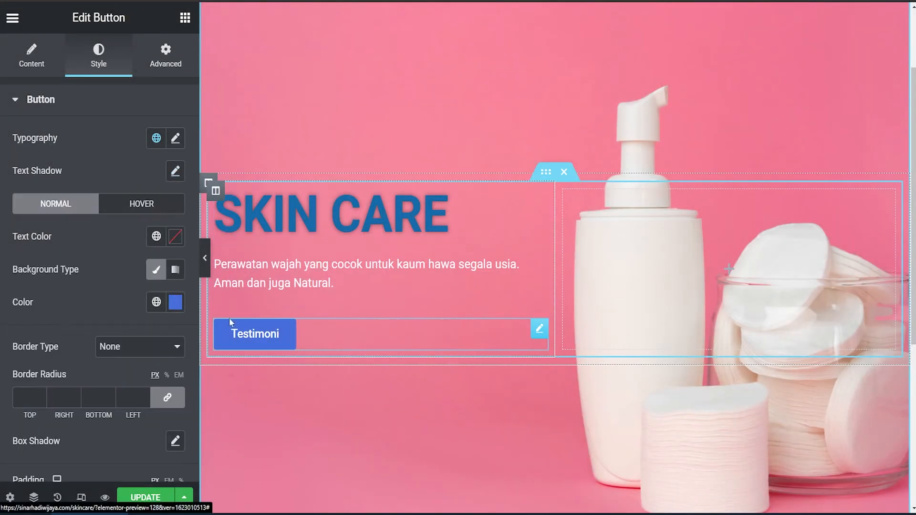
pyautogui.click(157, 302)
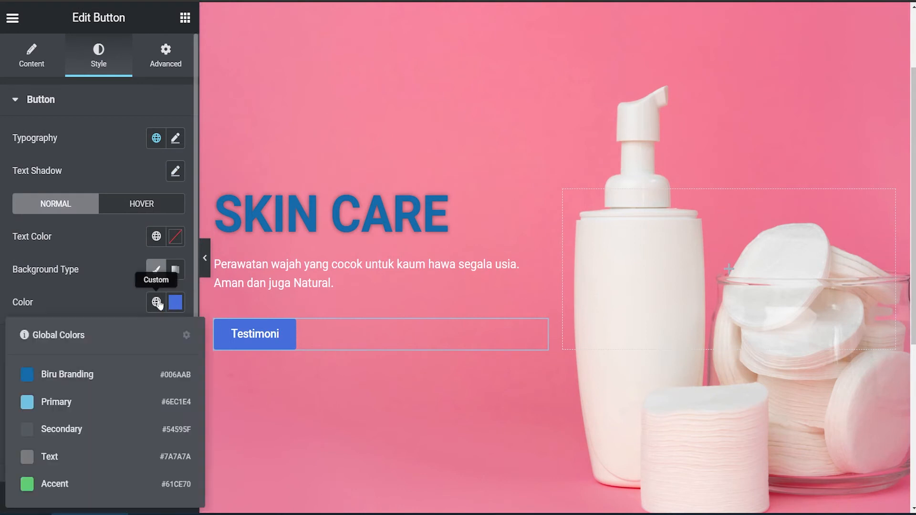
pyautogui.click(116, 377)
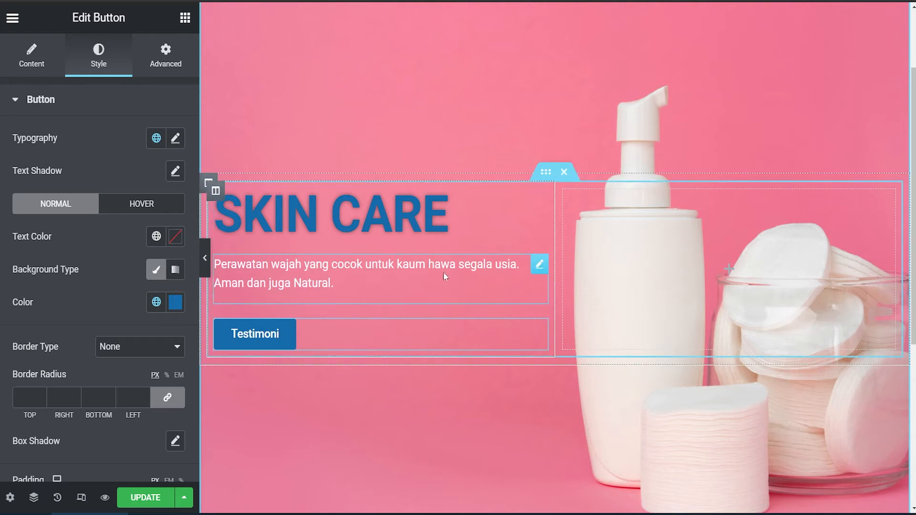
# Step: Add an empty single-column section directly below the hero section
pyautogui.scroll(-2, 302, 322)
pyautogui.scroll(3, 302, 323)
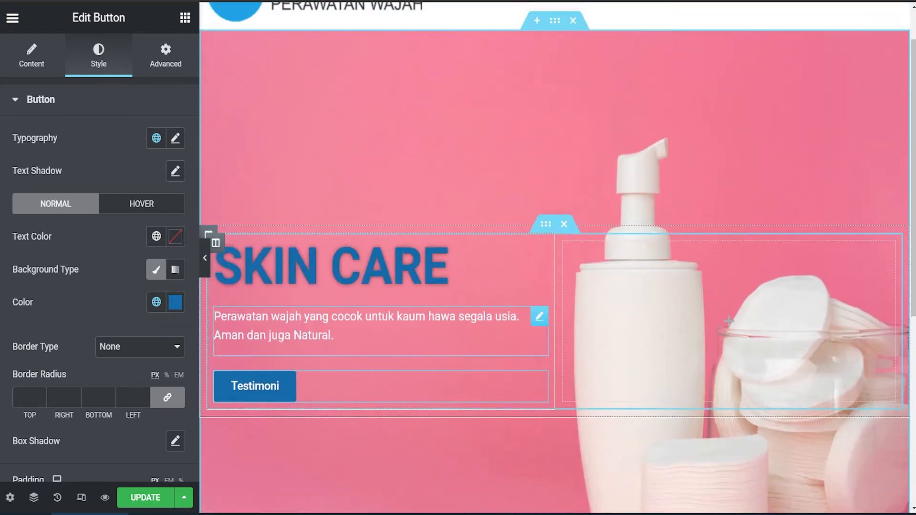
pyautogui.scroll(-2, 434, 303)
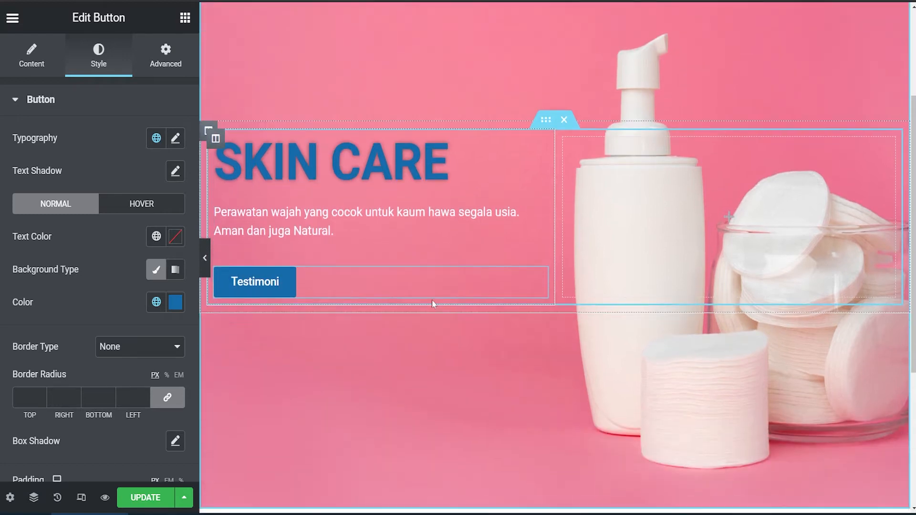
pyautogui.scroll(-2, 434, 303)
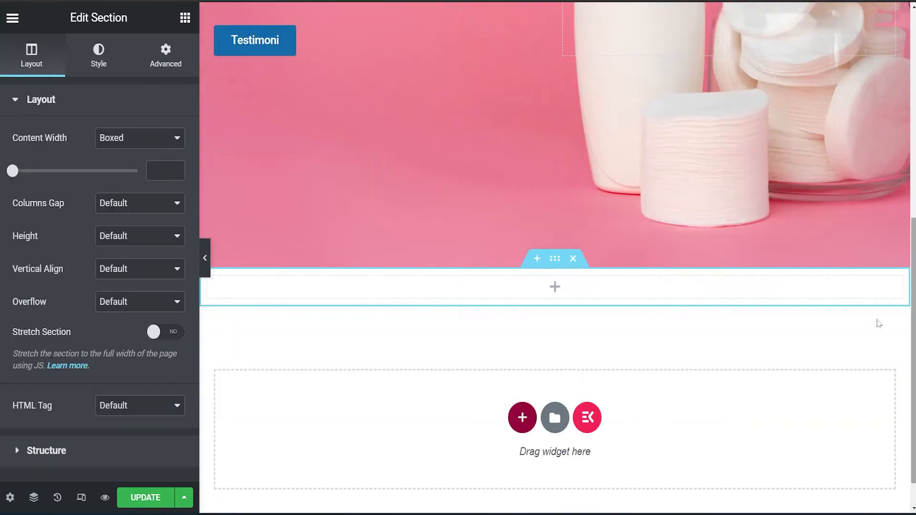
pyautogui.scroll(5, 695, 286)
pyautogui.scroll(-3, 699, 283)
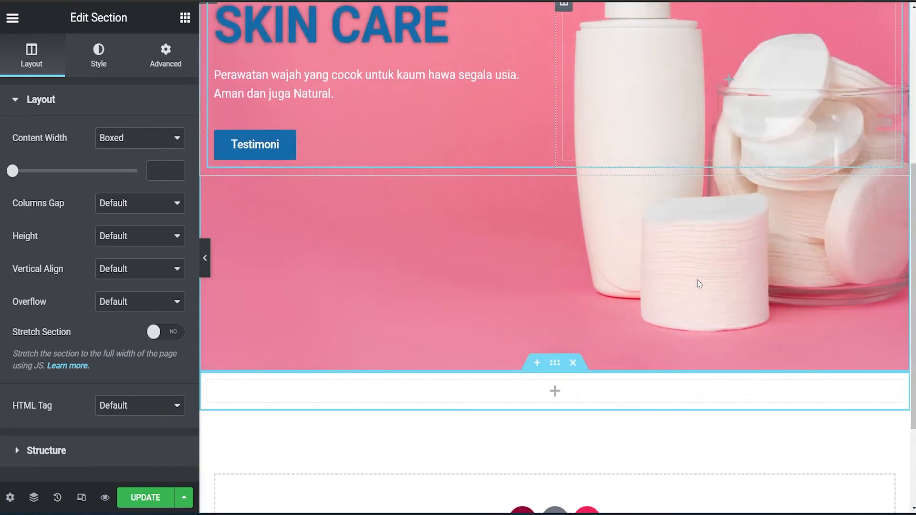
pyautogui.scroll(-3, 706, 281)
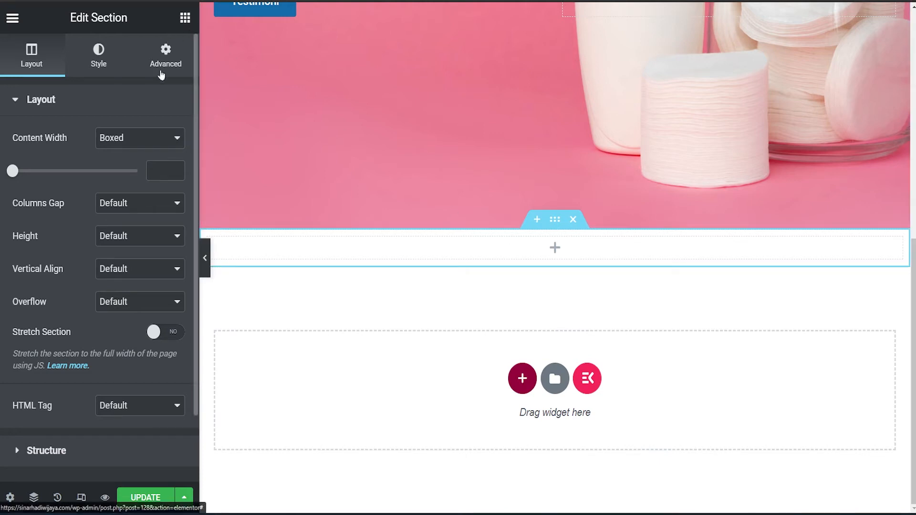
# Step: Insert an Inner Section widget into the empty section below the hero
pyautogui.click(185, 18)
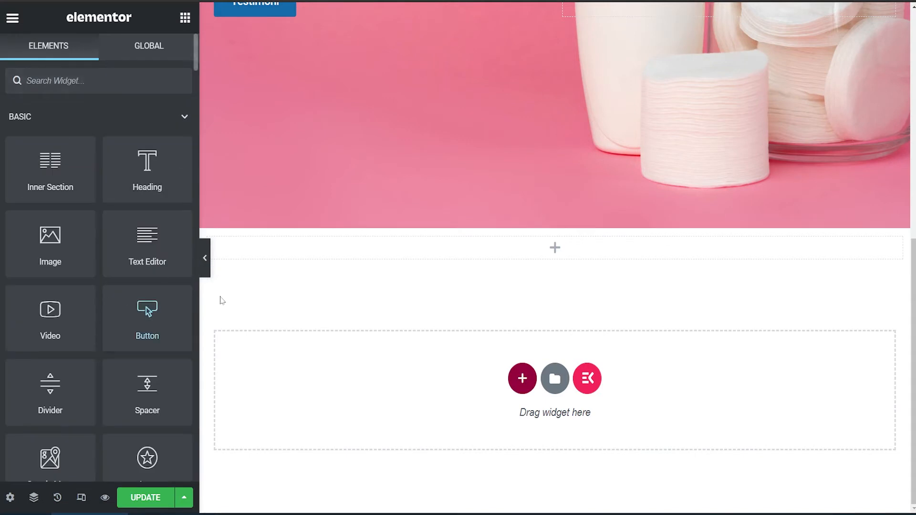
pyautogui.scroll(-5, 115, 290)
pyautogui.scroll(5, 119, 288)
pyautogui.moveTo(148, 200); pyautogui.dragTo(527, 244)
# Step: Duplicate columns of the inner section twice to make four equal columns
pyautogui.rightClick(563, 250)
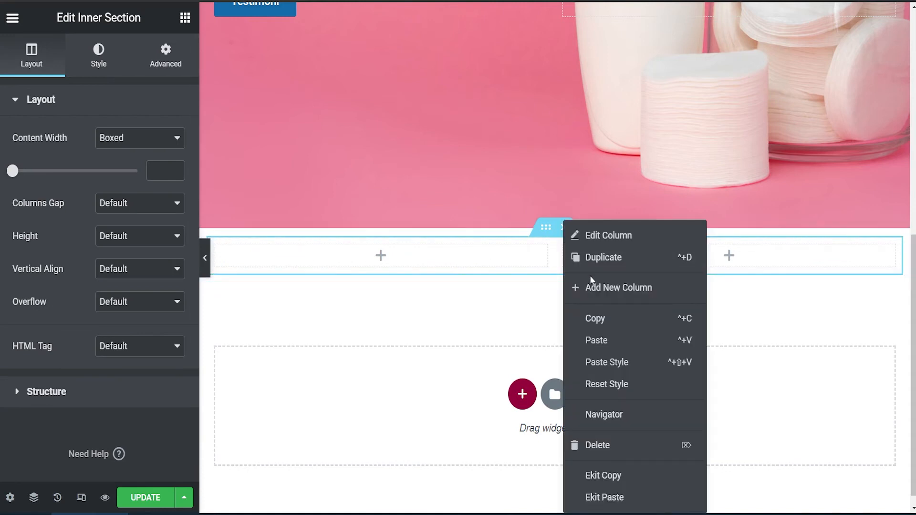
pyautogui.click(609, 257)
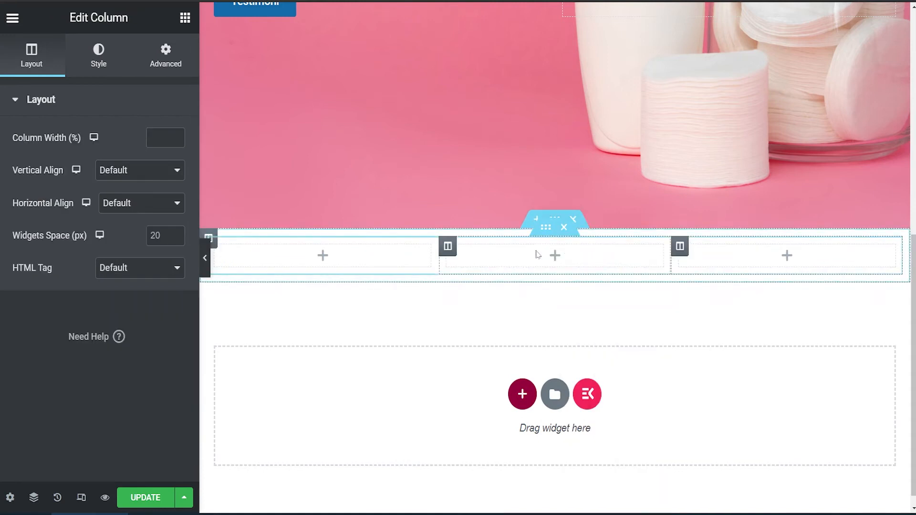
pyautogui.rightClick(680, 246)
pyautogui.click(707, 282)
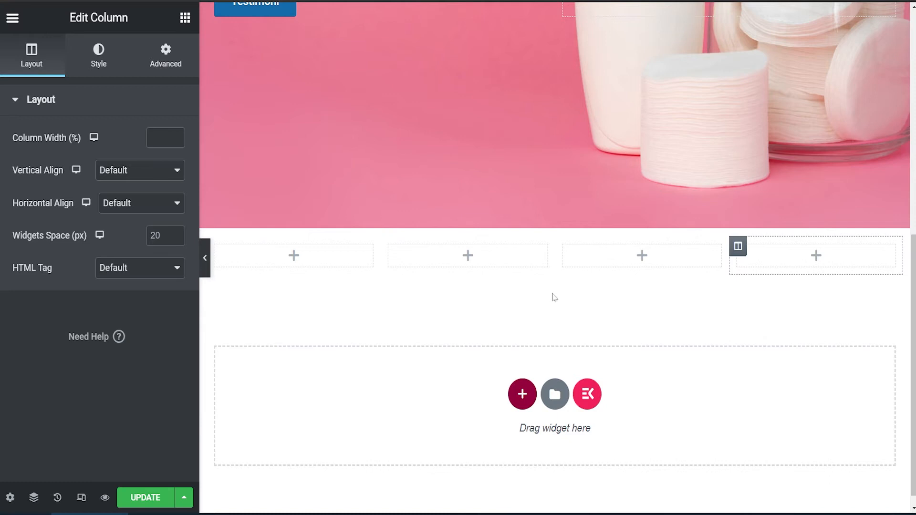
# Step: Set the padding of the section below the hero to 20 px on all four sides
pyautogui.moveTo(568, 241)
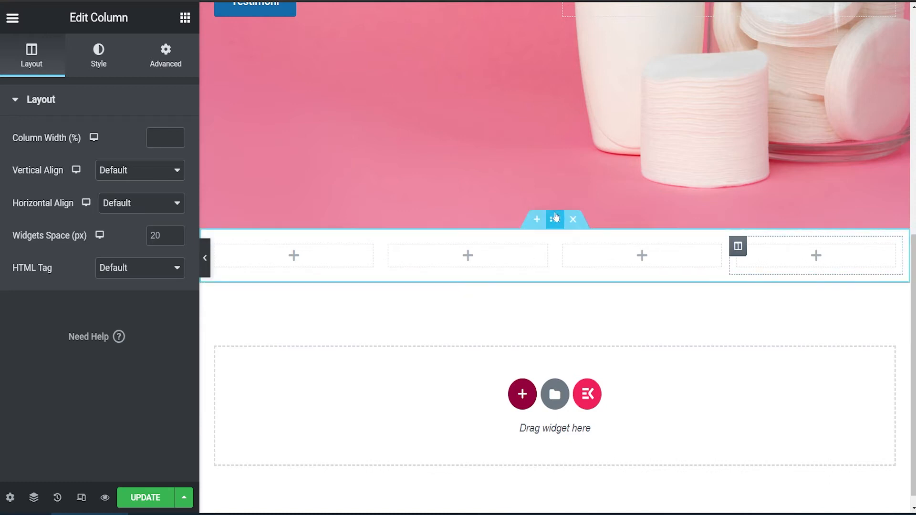
pyautogui.click(555, 220)
pyautogui.click(165, 56)
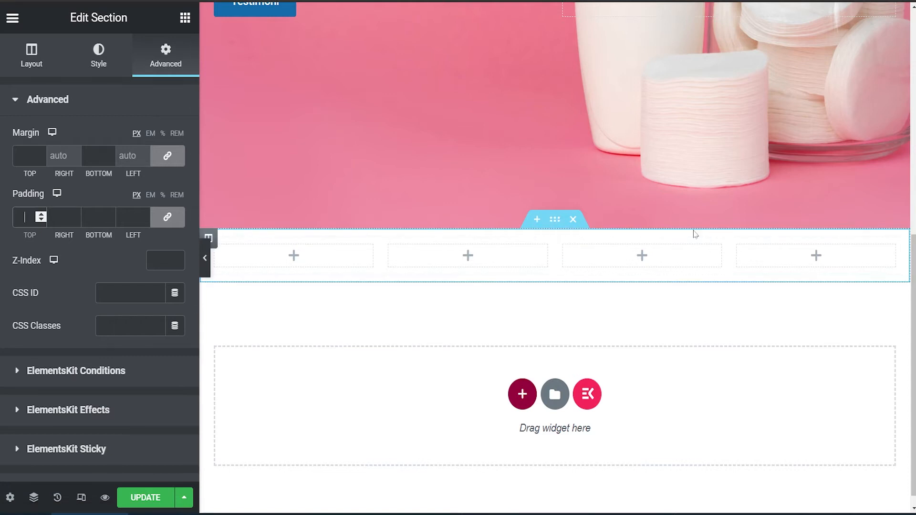
pyautogui.write('20')
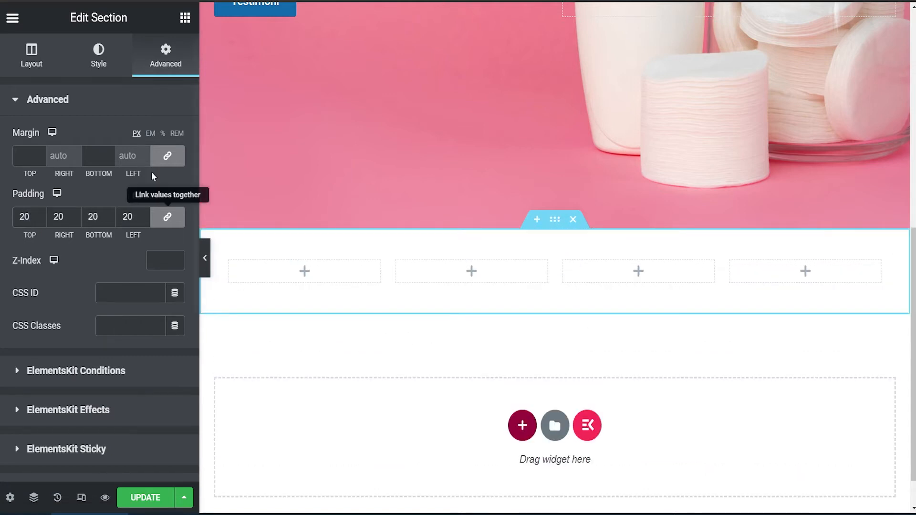
# Step: Search the widgets for "box" and insert the basic Image Box into the first of the four columns
pyautogui.click(182, 20)
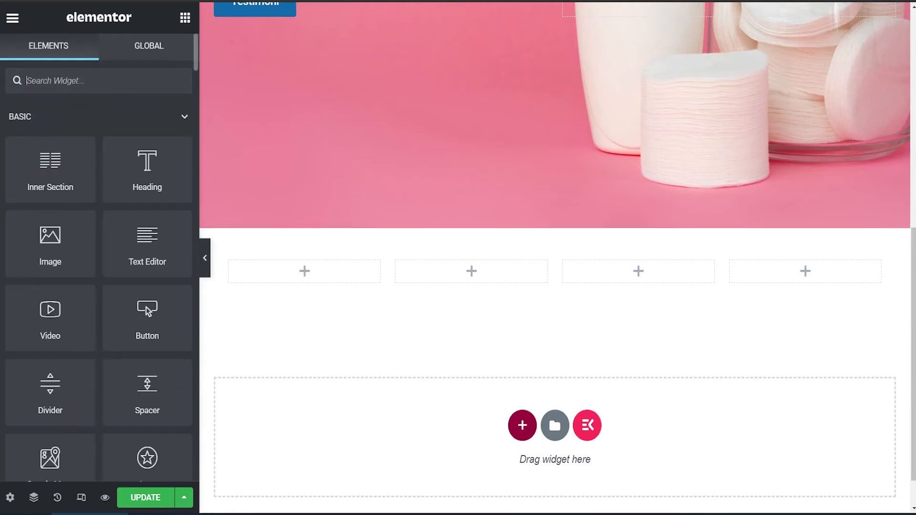
pyautogui.write('box')
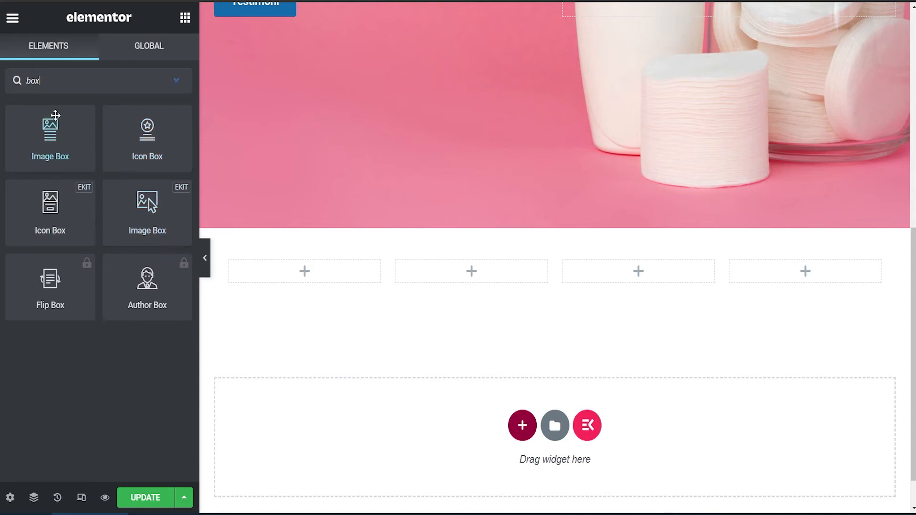
pyautogui.moveTo(50, 125); pyautogui.dragTo(315, 277)
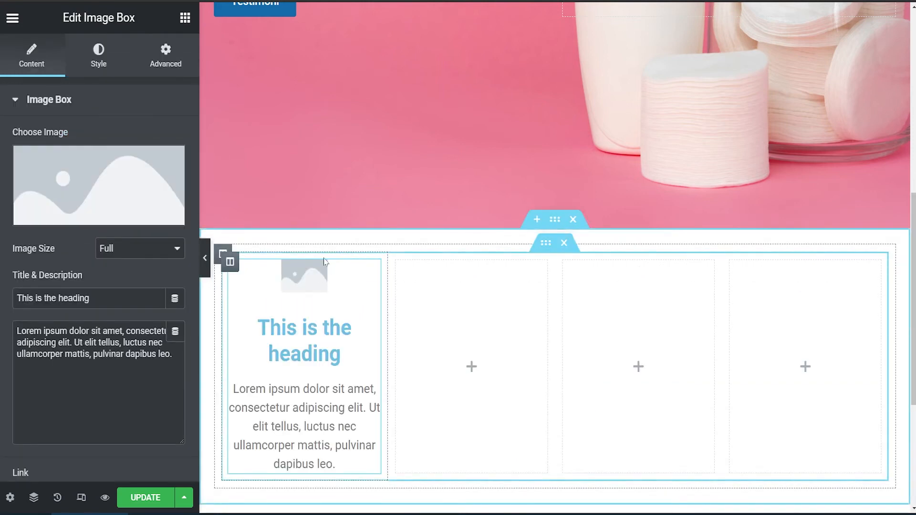
# Step: Set the Image Box picture to testimonial_img-11.jpeg from the media library
pyautogui.click(77, 211)
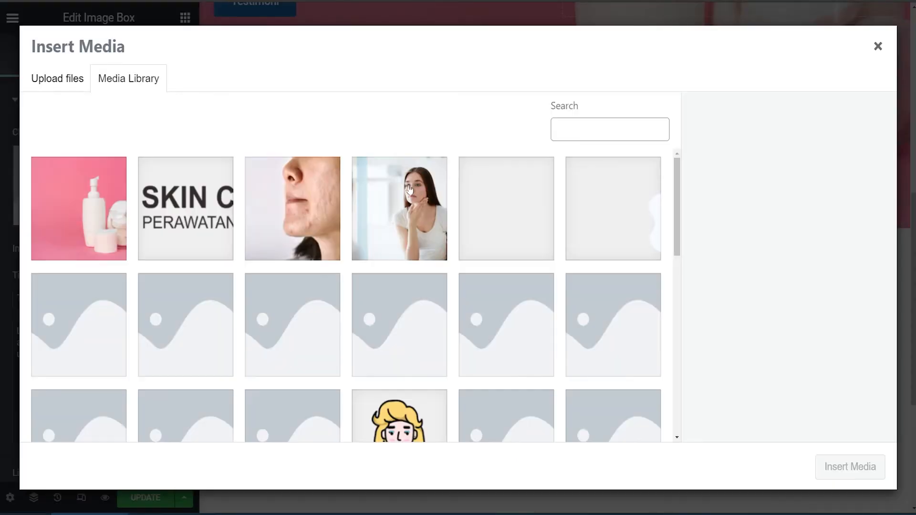
pyautogui.scroll(-5, 392, 316)
pyautogui.click(422, 298)
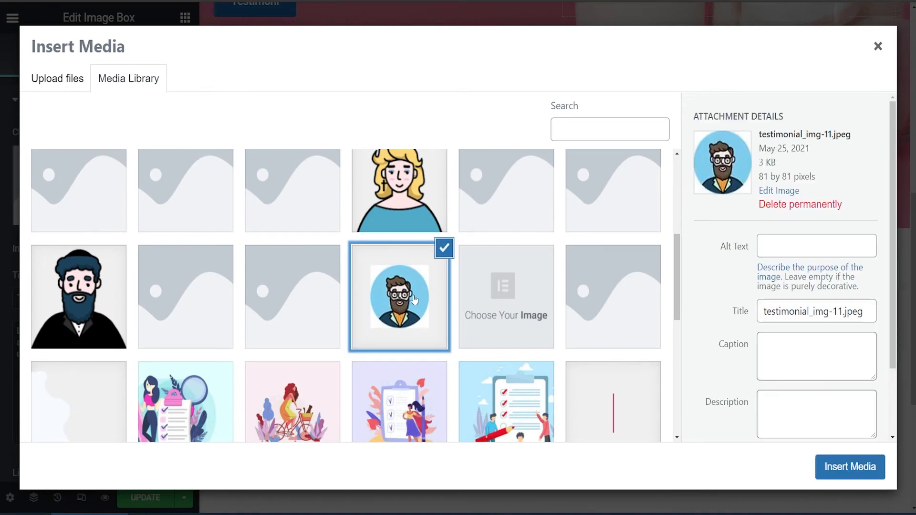
pyautogui.click(849, 467)
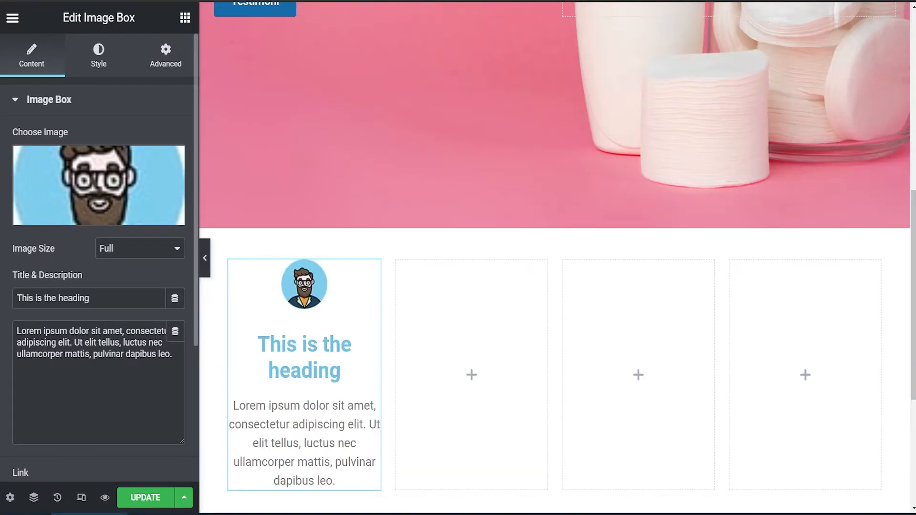
# Step: Replace the Image Box title with "Harga Terjangkau"
pyautogui.moveTo(90, 298); pyautogui.dragTo(1, 296)
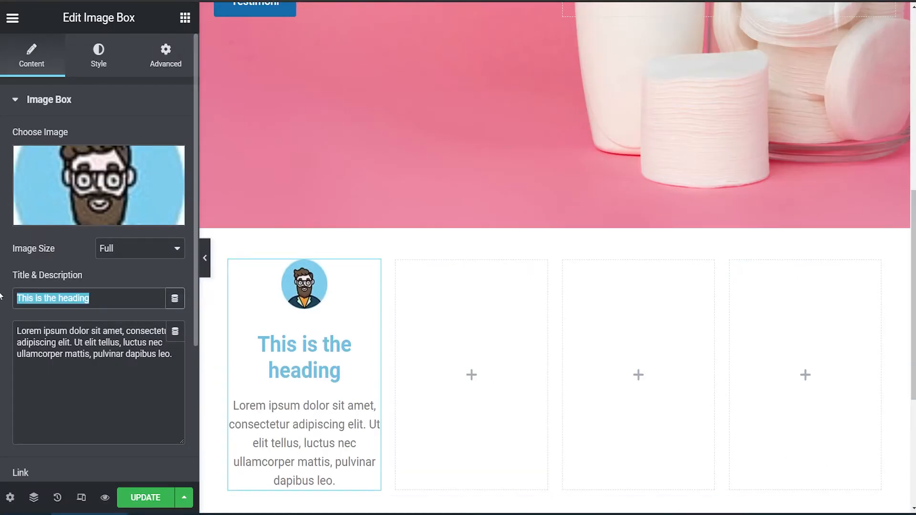
pyautogui.write('Harga M')
pyautogui.press('BackSpace')
pyautogui.write('Terjangkau')
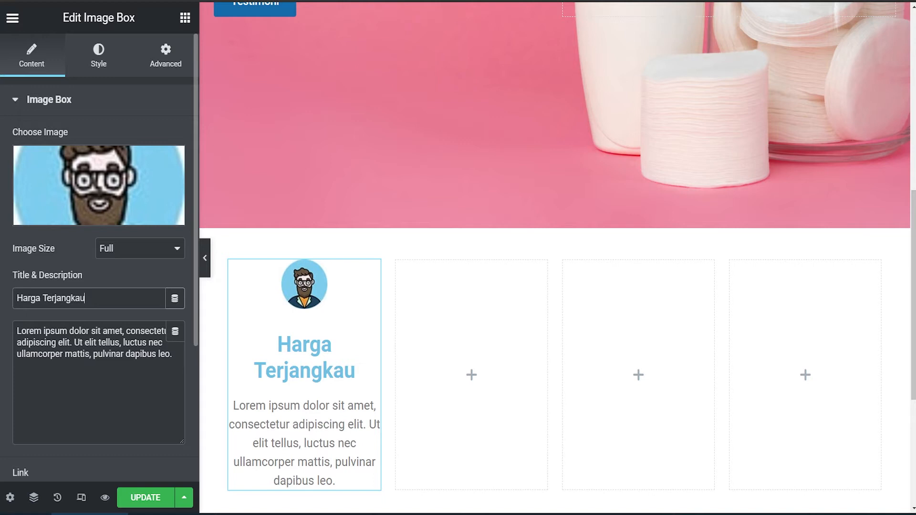
# Step: Replace the Image Box description with "Anda dapat melakukan pembelian dengan harga yang terjangkau"
pyautogui.moveTo(173, 355); pyautogui.dragTo(1, 322)
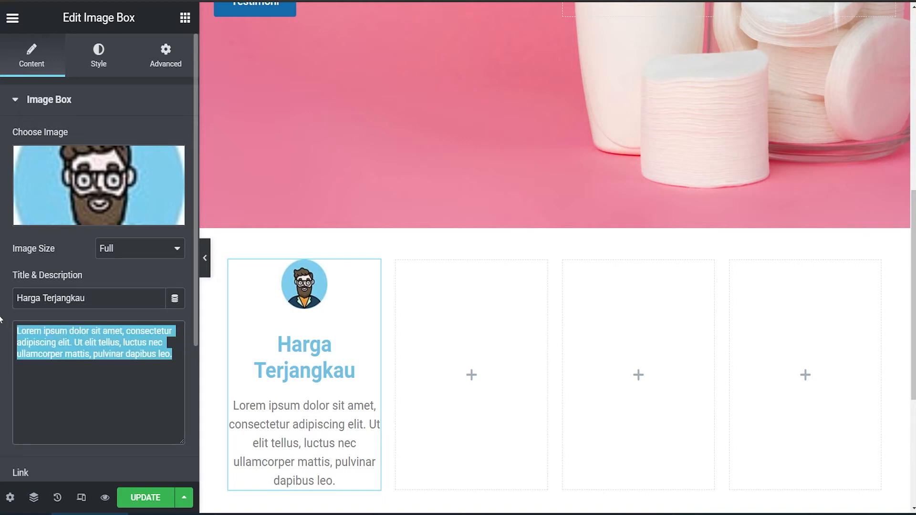
pyautogui.write('Anda da')
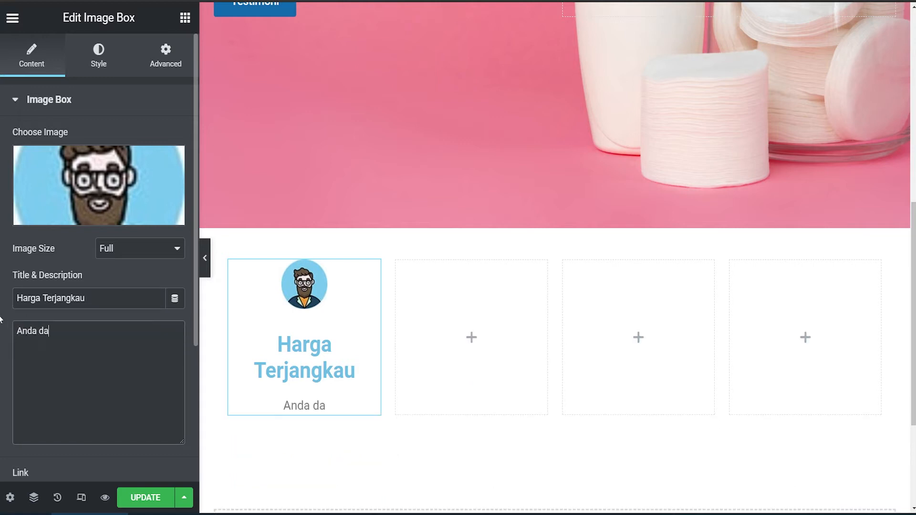
pyautogui.write('pat melakukan pekm')
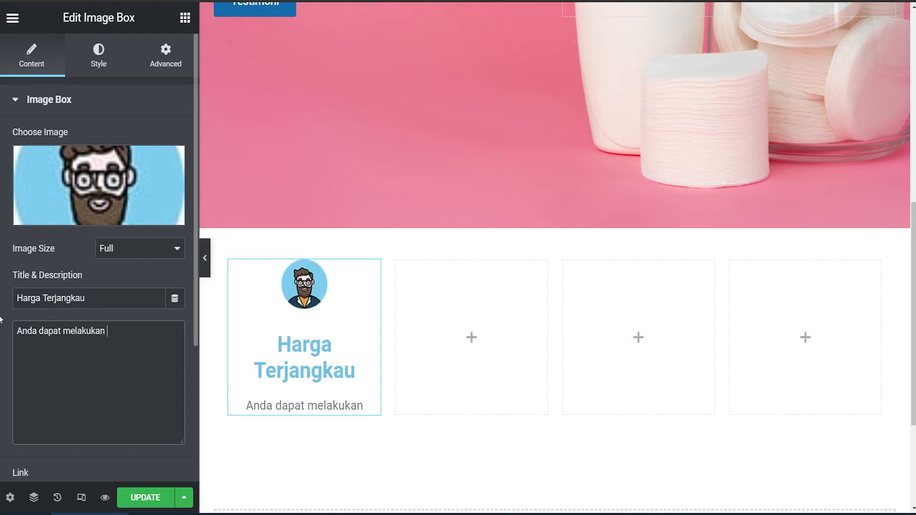
pyautogui.press('BackSpace')
pyautogui.press('BackSpace')
pyautogui.write('mbelian dengan ha')
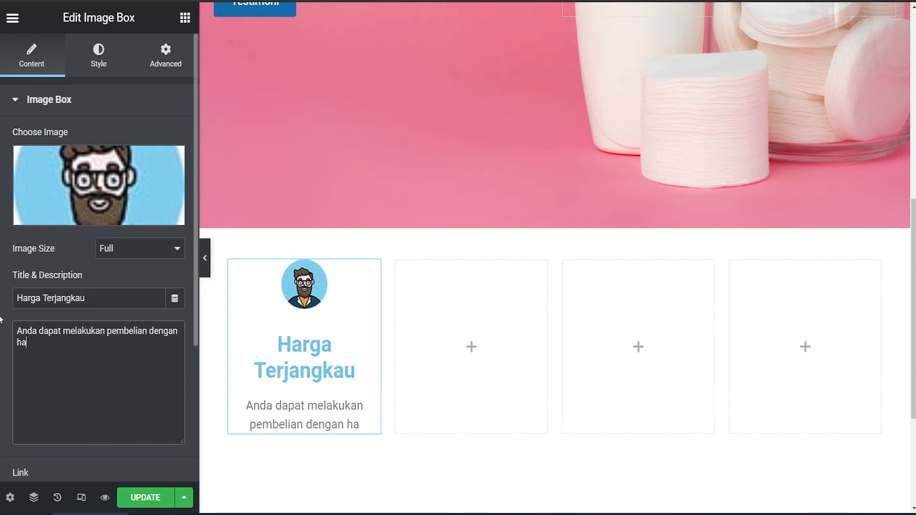
pyautogui.write('rga yang terjangkau')
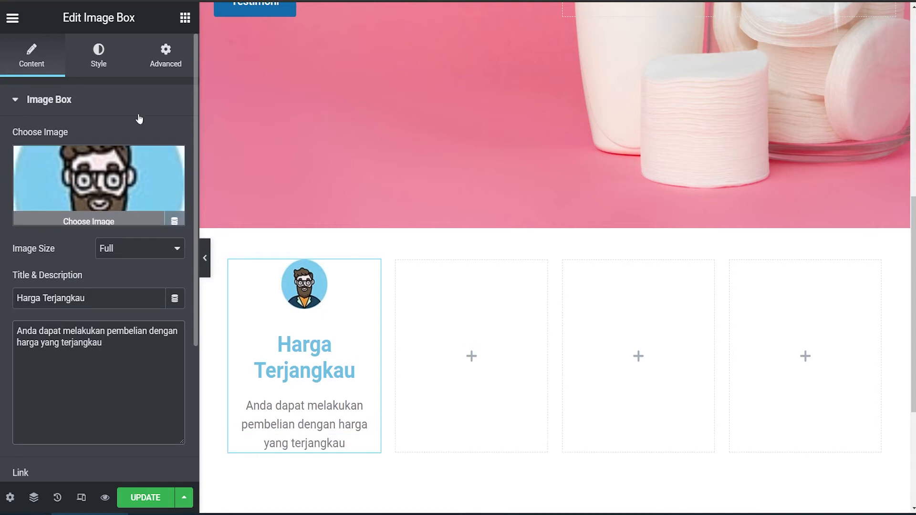
# Step: Set the Image Box picture width to 34%
pyautogui.click(98, 55)
pyautogui.scroll(-3, 118, 158)
pyautogui.scroll(3, 93, 173)
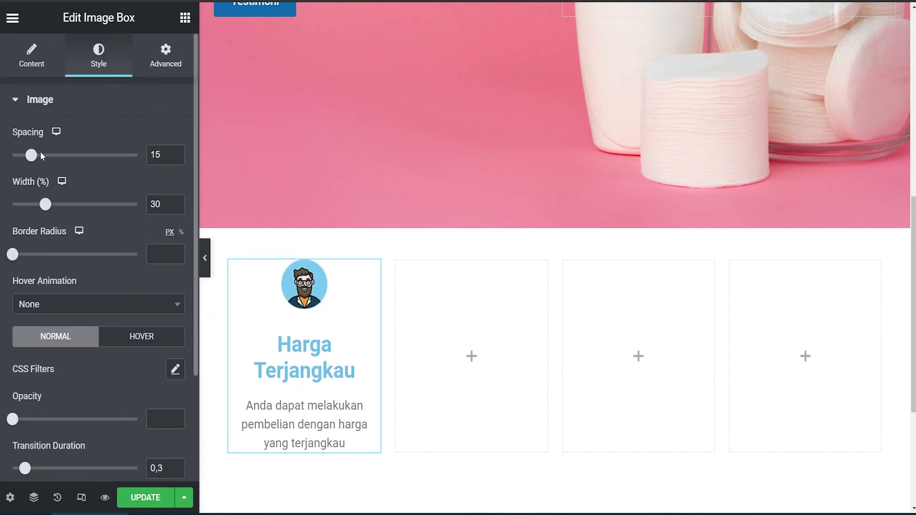
pyautogui.moveTo(46, 204)
pyautogui.mouseDown()
pyautogui.moveTo(100, 204)
pyautogui.moveTo(50, 208)
pyautogui.mouseUp()
# Step: Reduce the title's font size in the Image Box so "Harga Terjangkau" fits on one line
pyautogui.scroll(-3, 102, 231)
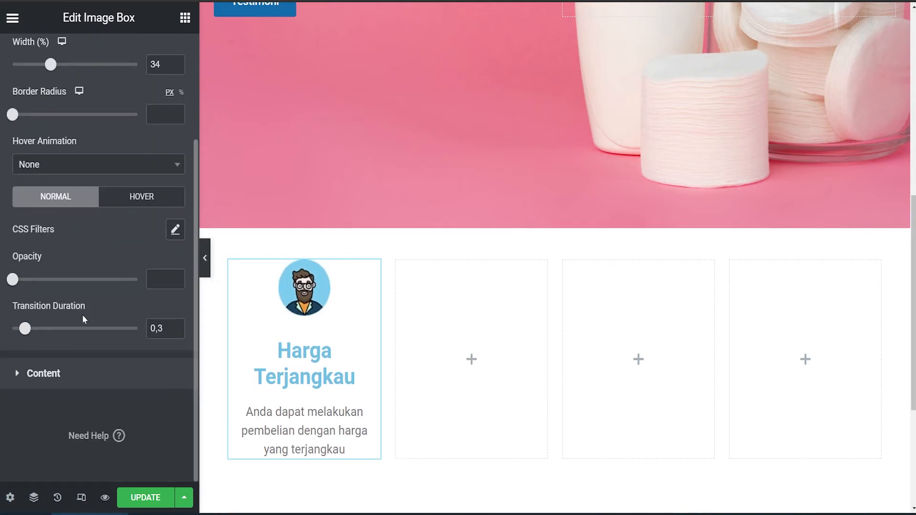
pyautogui.click(50, 374)
pyautogui.scroll(-3, 96, 245)
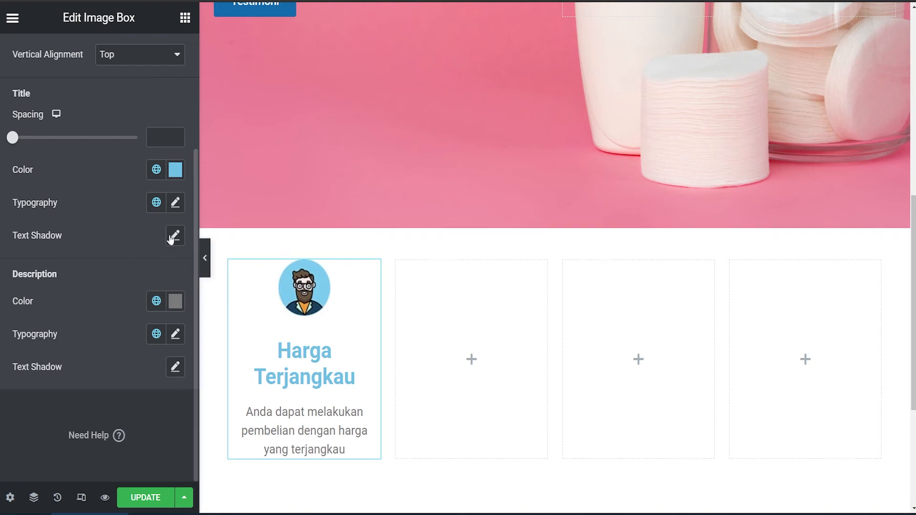
pyautogui.click(175, 205)
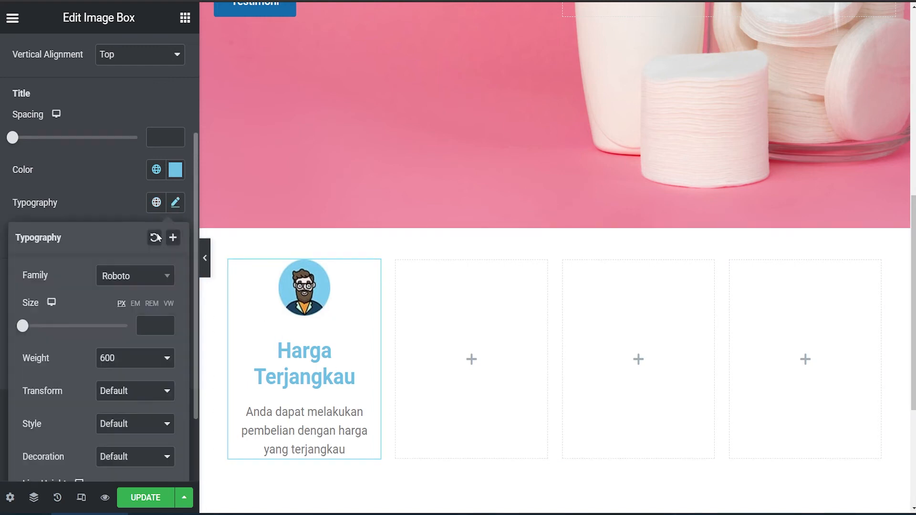
pyautogui.moveTo(22, 327)
pyautogui.mouseDown()
pyautogui.moveTo(43, 326)
pyautogui.moveTo(33, 328)
pyautogui.mouseUp()
pyautogui.click(80, 215)
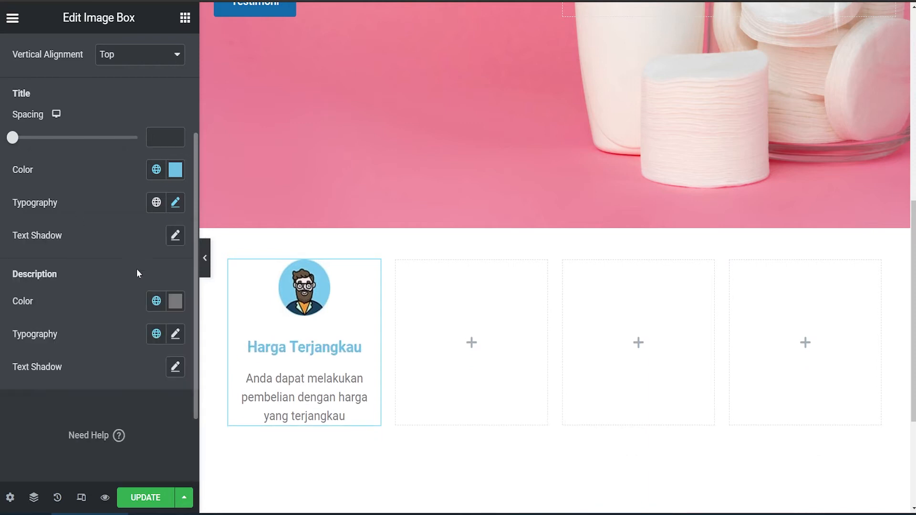
# Step: Set the Image Box description's font size to 13 px
pyautogui.click(175, 334)
pyautogui.moveTo(23, 457); pyautogui.dragTo(29, 457)
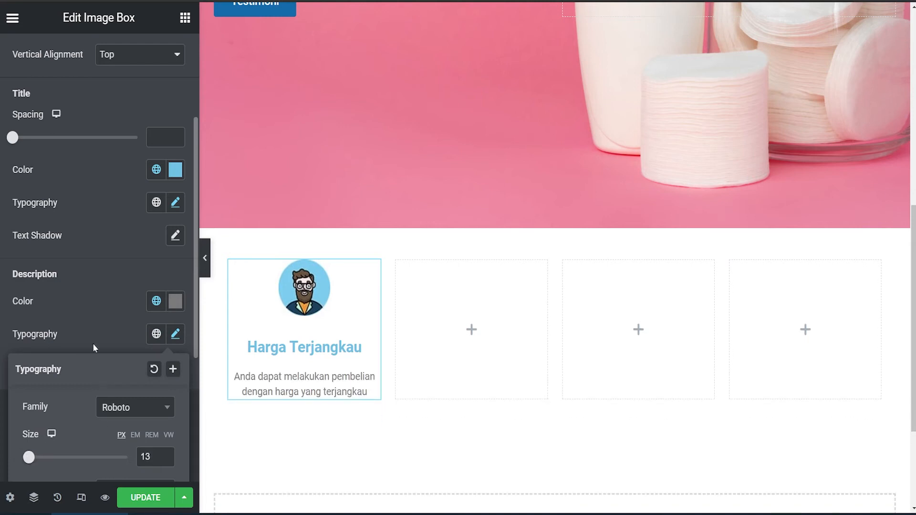
pyautogui.click(249, 242)
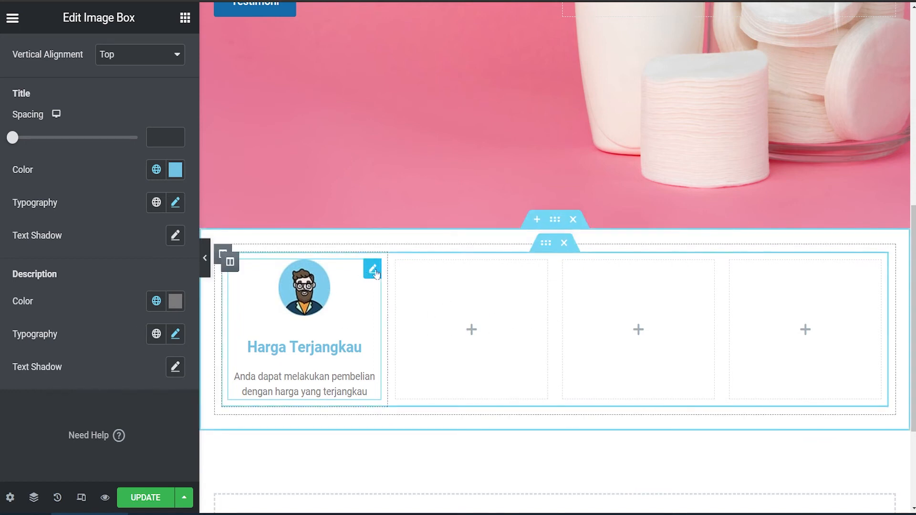
pyautogui.rightClick(376, 270)
pyautogui.click(410, 257)
pyautogui.moveTo(353, 443); pyautogui.dragTo(460, 301)
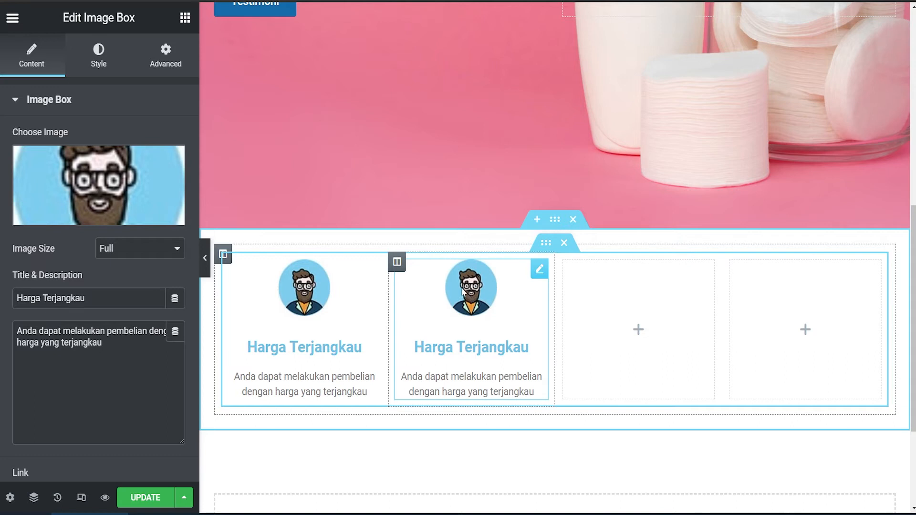
pyautogui.rightClick(542, 271)
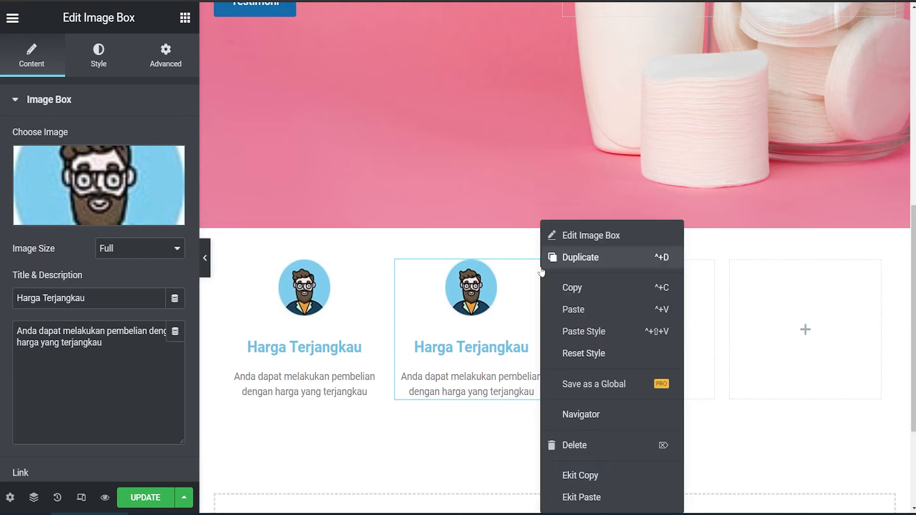
pyautogui.click(590, 448)
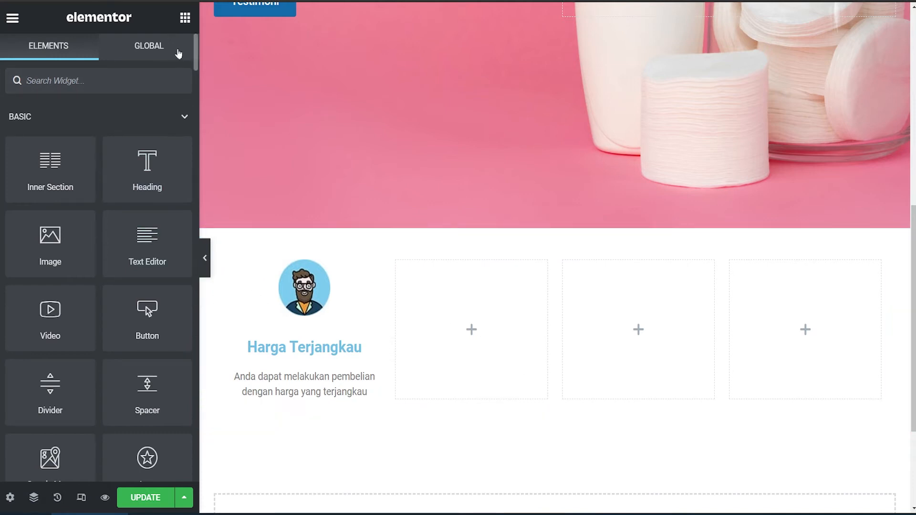
# Step: Search the widgets for "box" and insert the basic Icon Box into the second column
pyautogui.write('box')
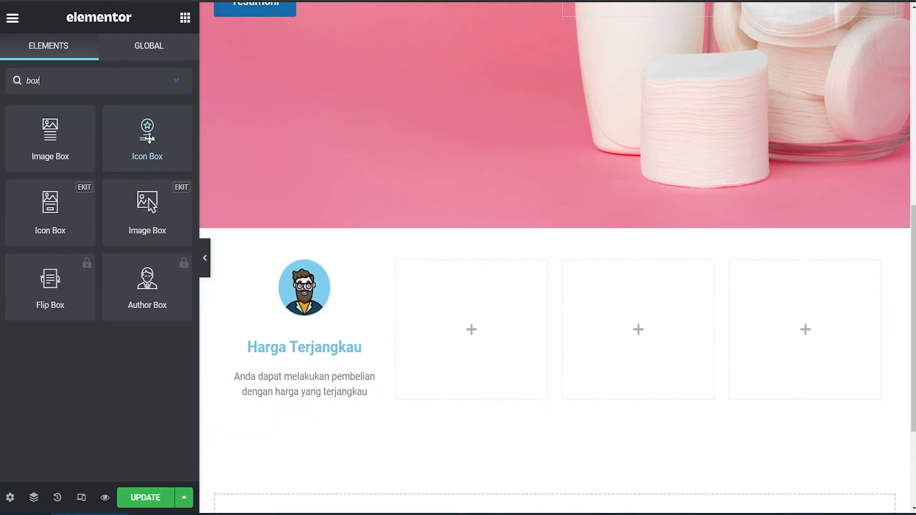
pyautogui.moveTo(146, 134); pyautogui.dragTo(453, 324)
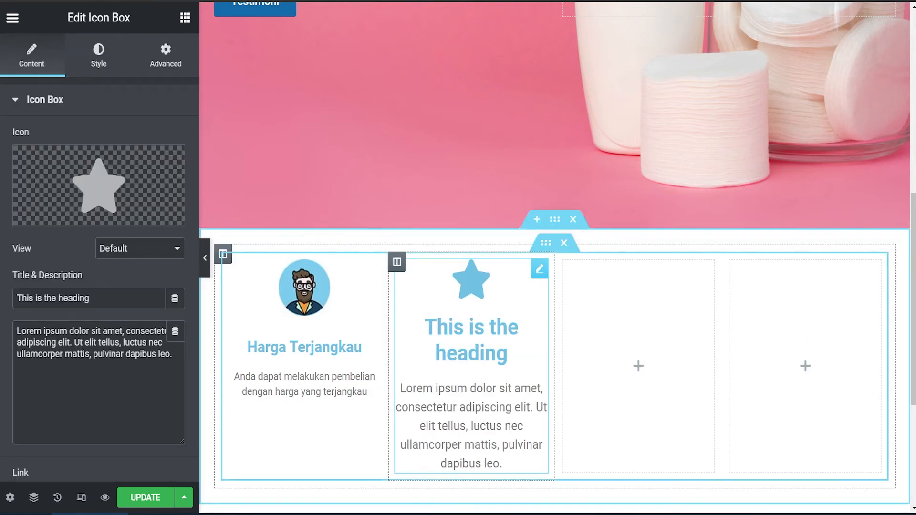
# Step: Search the icon library for "money" and replace the Icon Box star with the hand-and-coin icon
pyautogui.moveTo(62, 207)
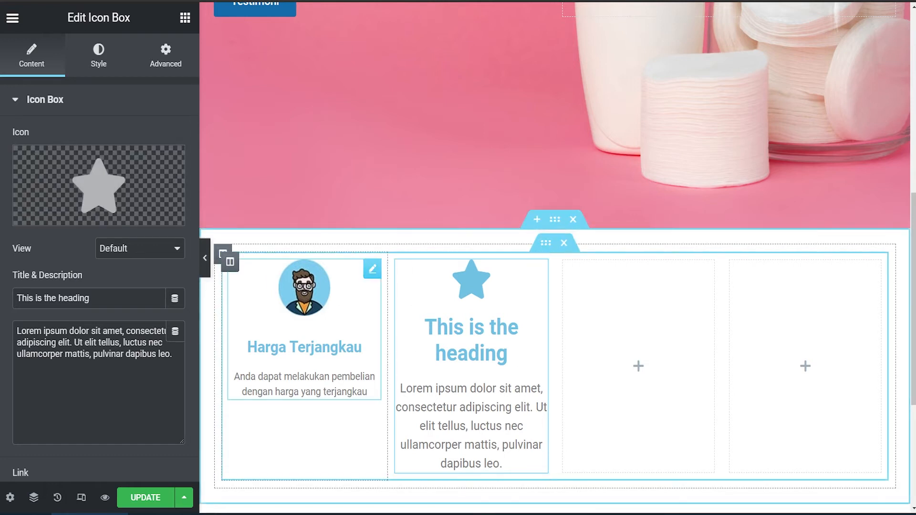
pyautogui.click(54, 220)
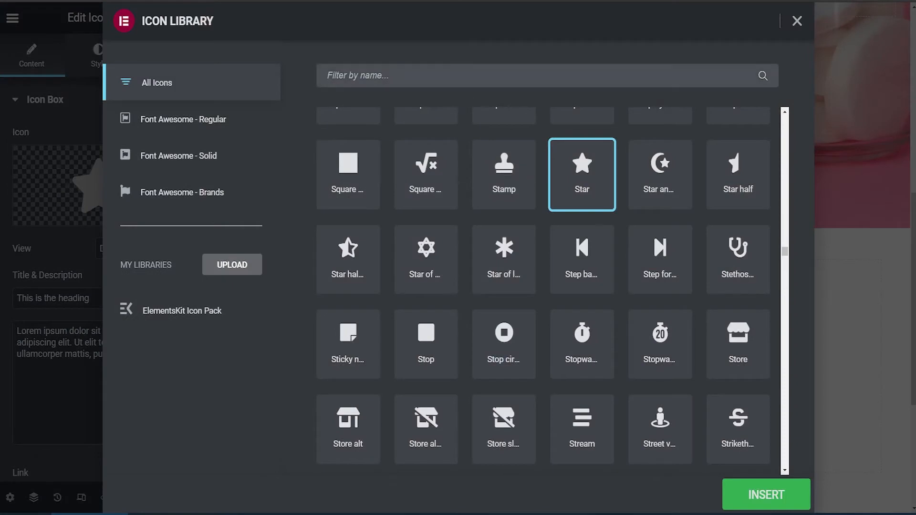
pyautogui.write('price')
pyautogui.press('BackSpace')
pyautogui.press('BackSpace')
pyautogui.press('BackSpace')
pyautogui.press('BackSpace')
pyautogui.press('BackSpace')
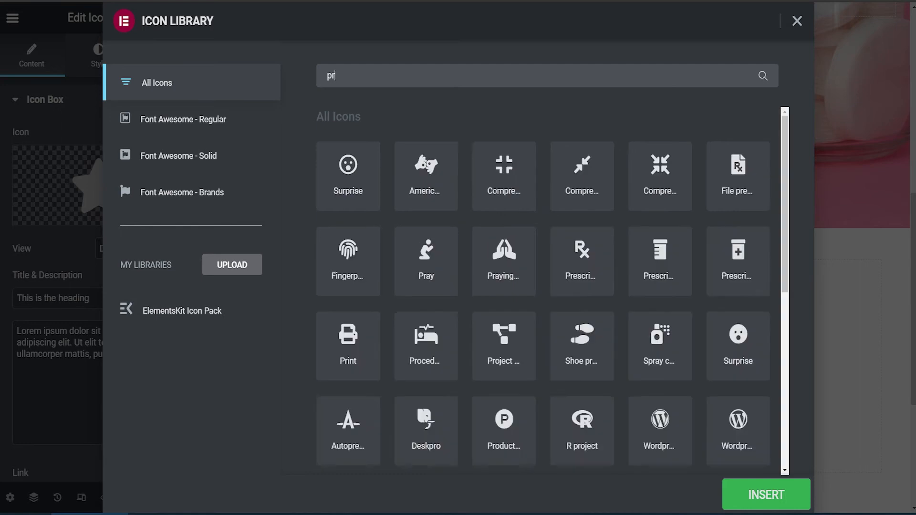
pyautogui.write('money')
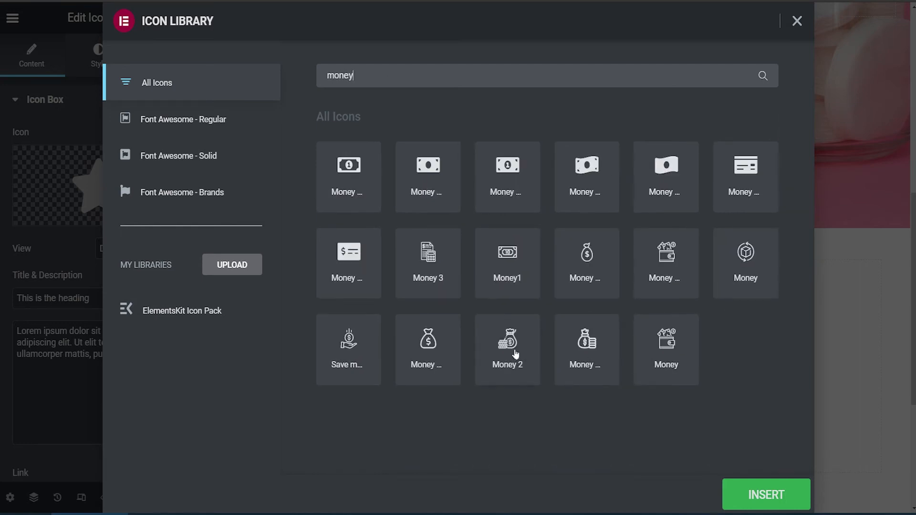
pyautogui.click(350, 349)
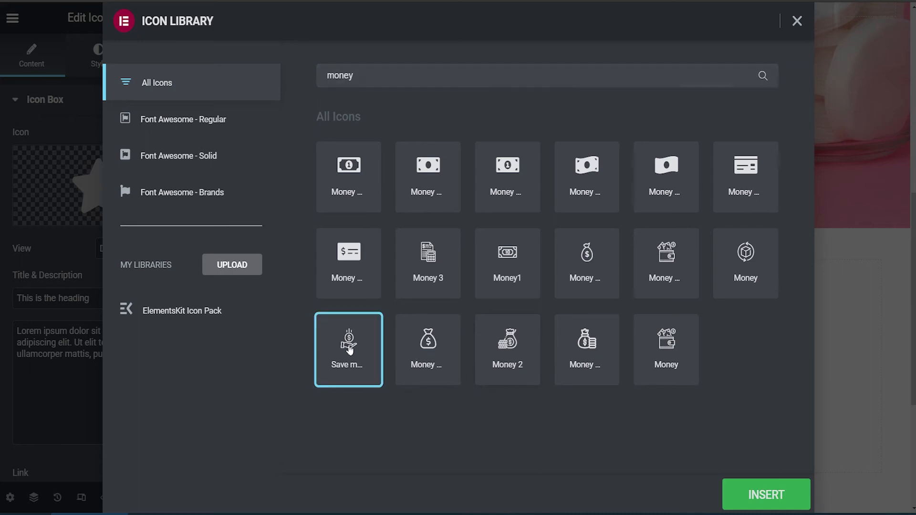
pyautogui.click(724, 492)
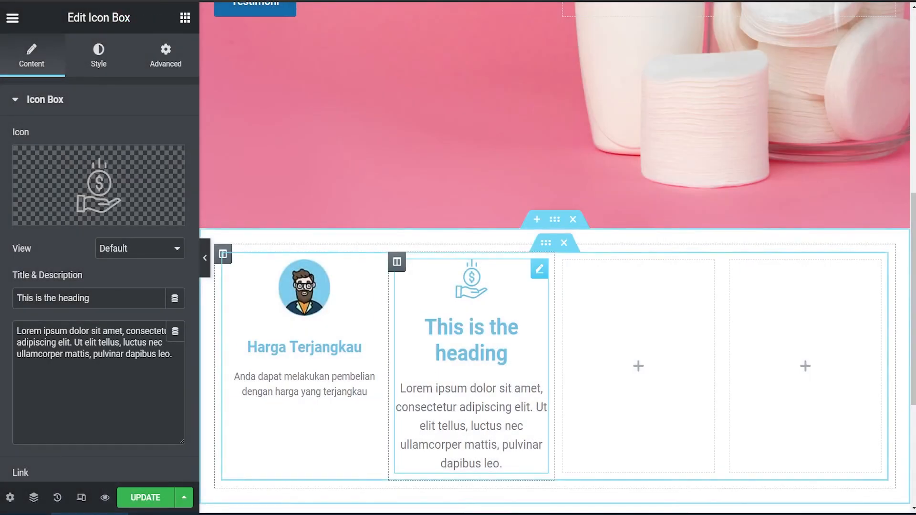
# Step: Replace the second-column Icon Box title with "Harga Terjangkau"
pyautogui.moveTo(96, 298); pyautogui.dragTo(6, 303)
pyautogui.write('Har')
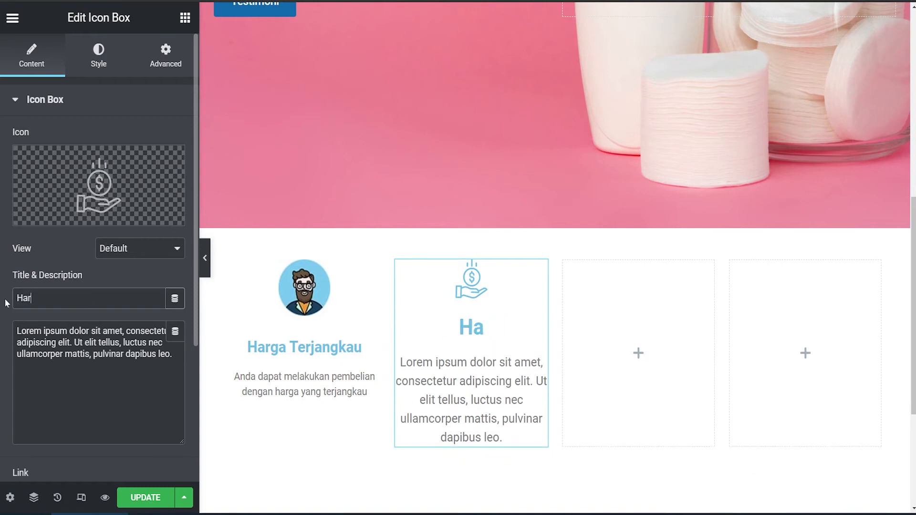
pyautogui.write('ga Terjangkau')
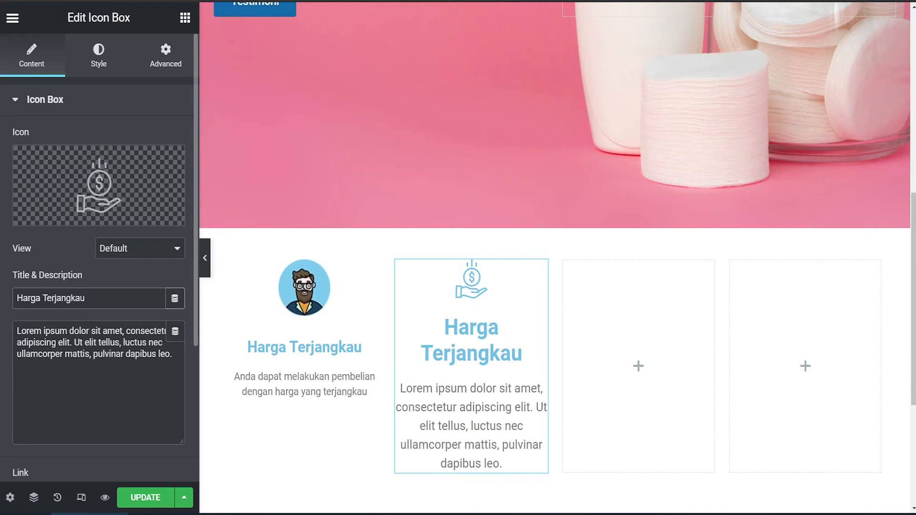
# Step: Replace the Icon Box's placeholder description with "Anda dapat melakukan pembelian dengan harga yang terjangkau"
pyautogui.moveTo(373, 396); pyautogui.dragTo(230, 385)
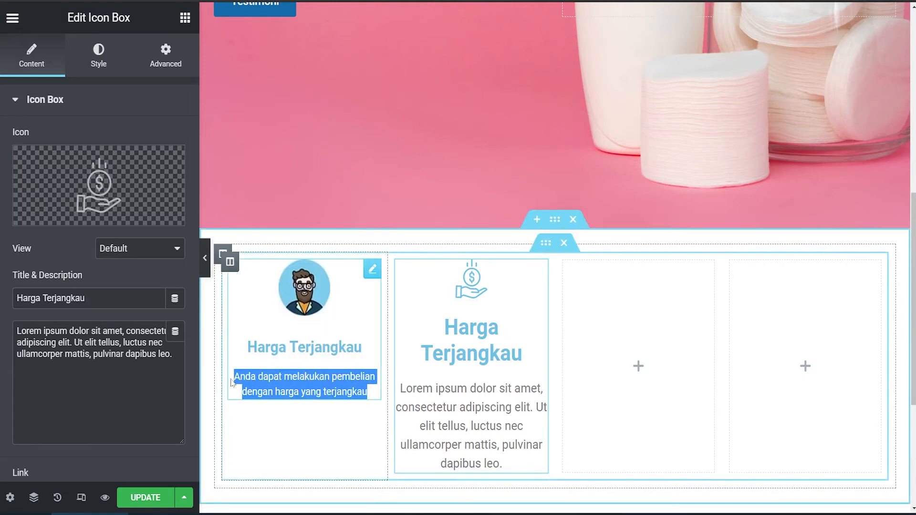
pyautogui.click(234, 383)
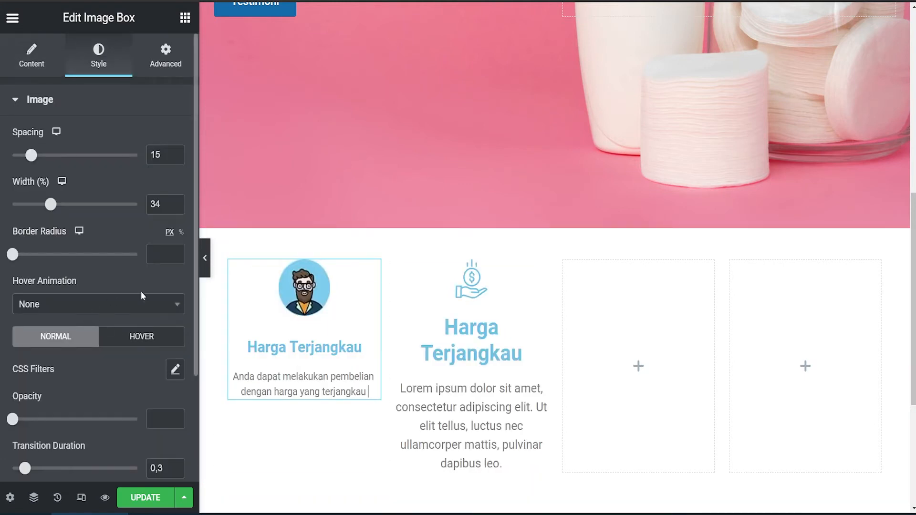
pyautogui.click(442, 420)
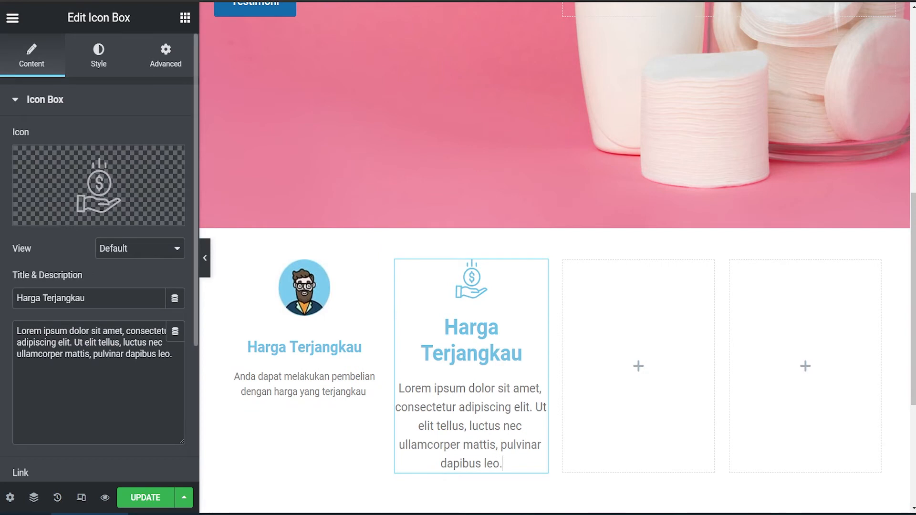
pyautogui.moveTo(172, 353); pyautogui.dragTo(5, 328)
pyautogui.press('BackSpace')
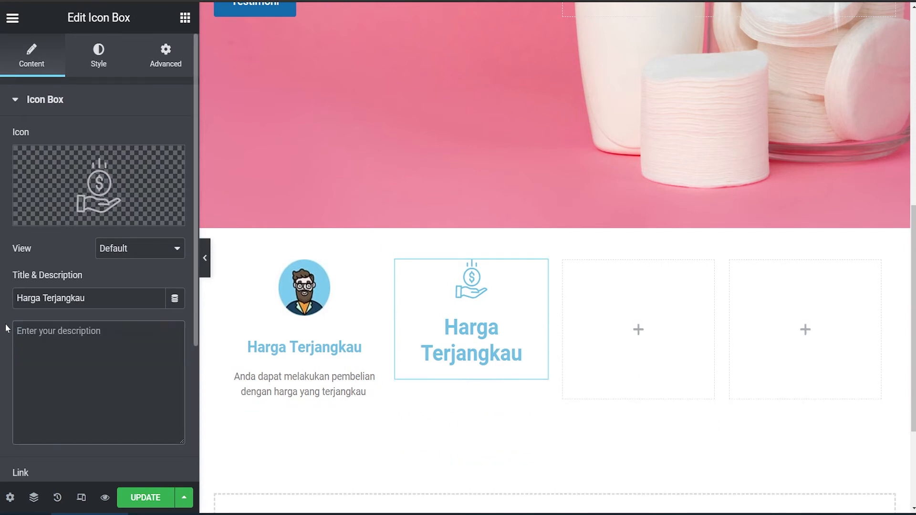
pyautogui.write('A')
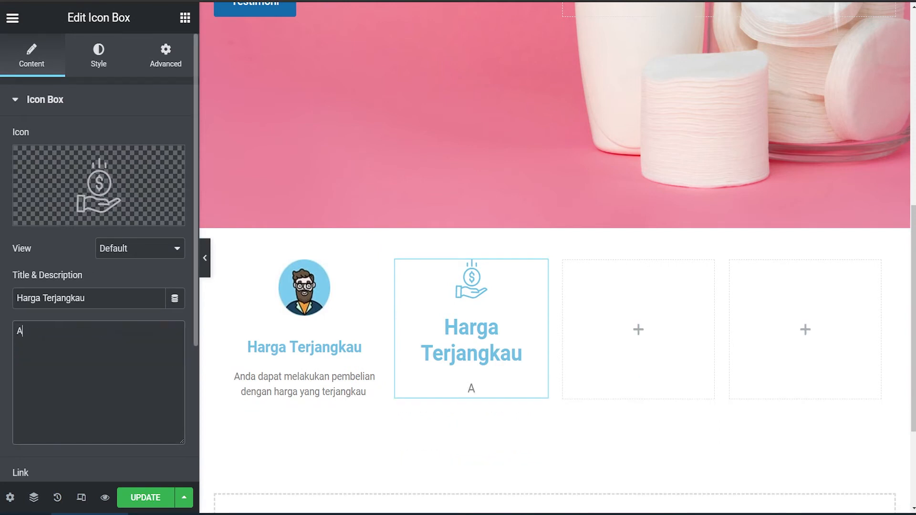
pyautogui.write('nda dapat m')
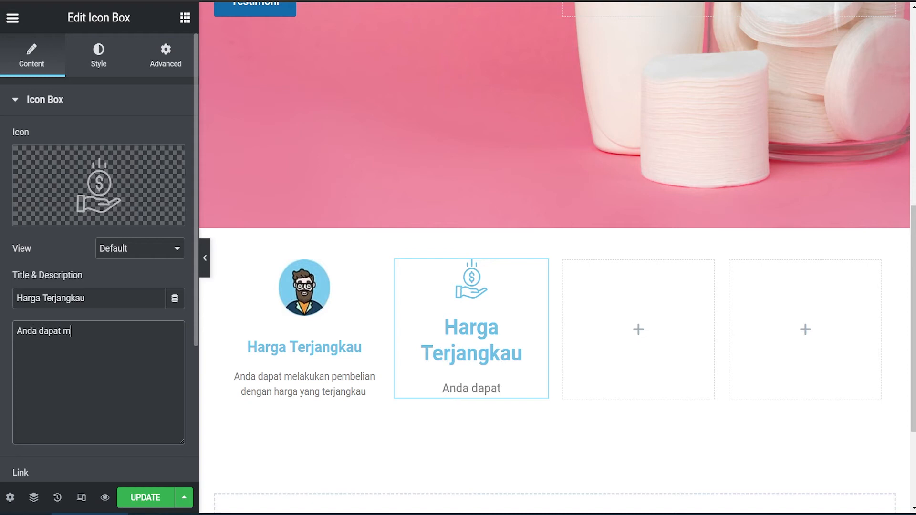
pyautogui.write('elakukan pembeli')
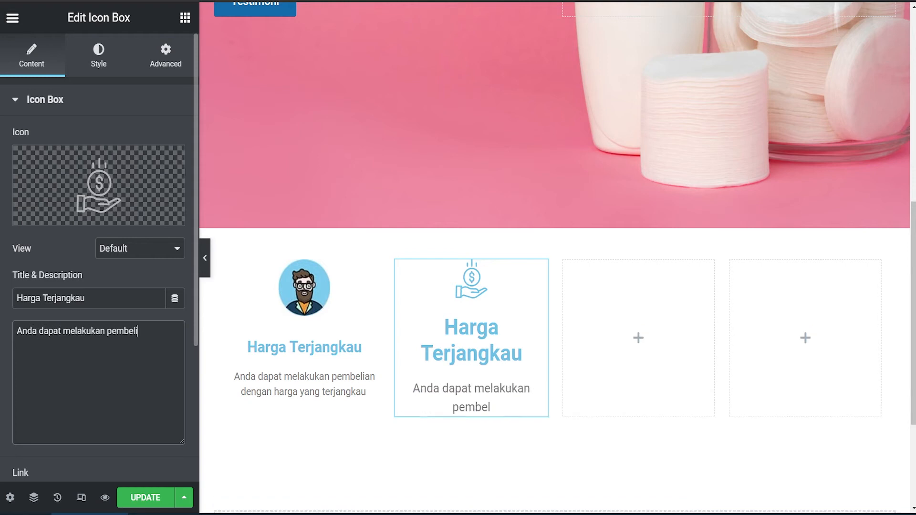
pyautogui.write('an dengan ha')
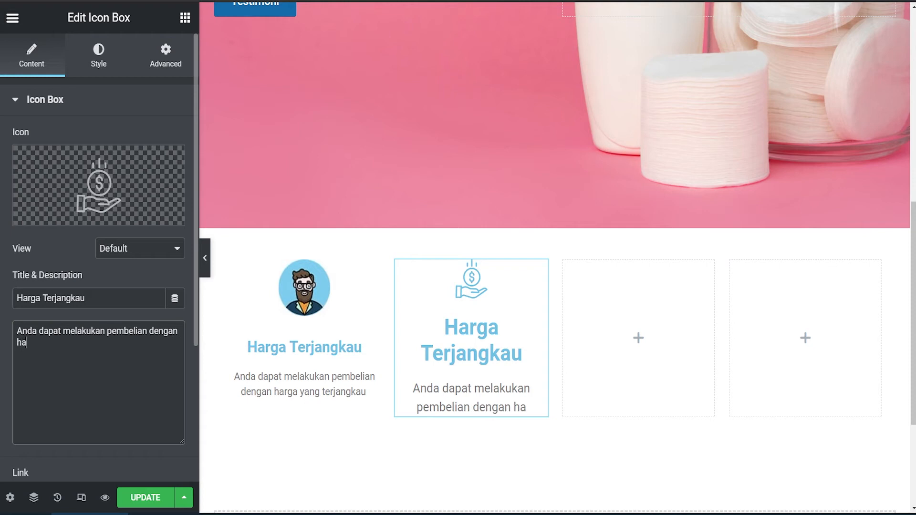
pyautogui.write('rga yang terjangkau')
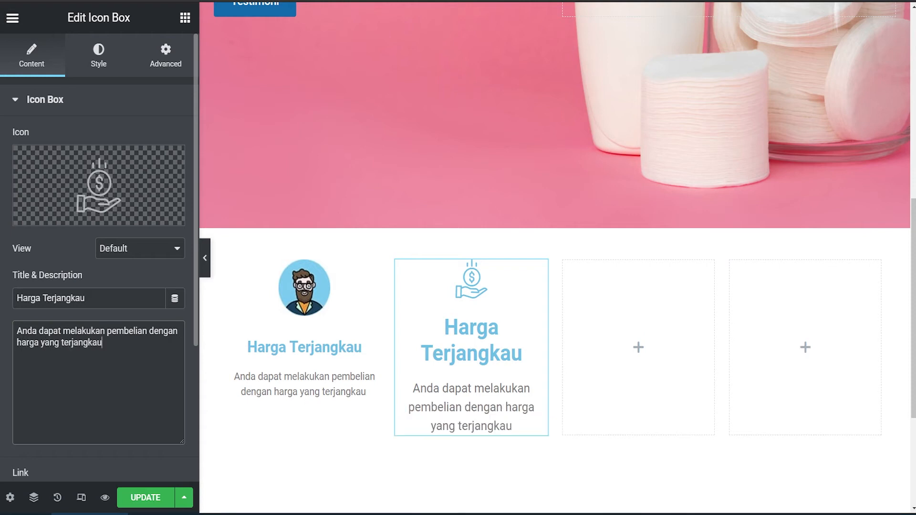
# Step: Set the Icon Box title's font size to 20 px
pyautogui.click(100, 64)
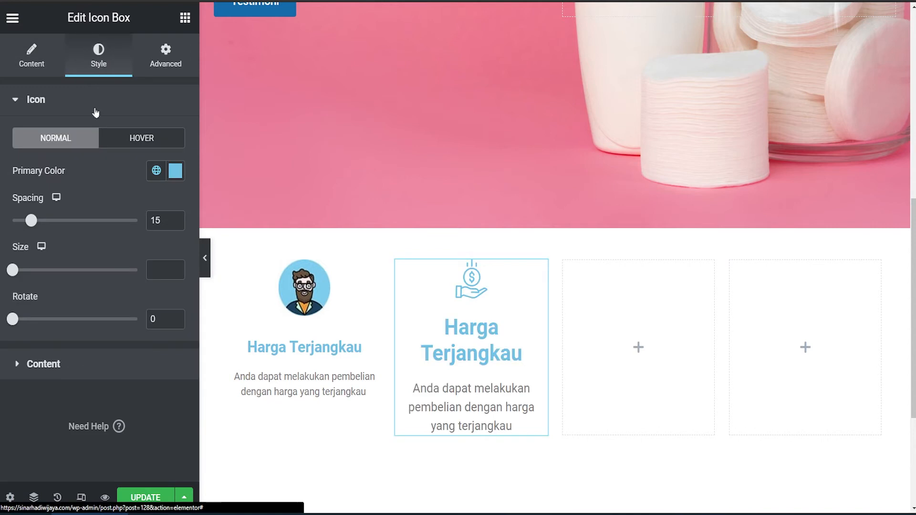
pyautogui.click(72, 365)
pyautogui.scroll(-3, 106, 321)
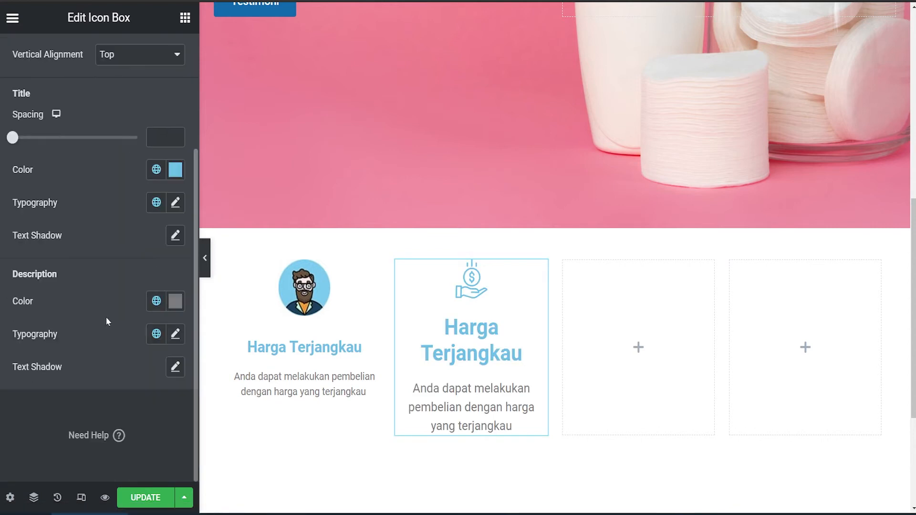
pyautogui.click(175, 203)
pyautogui.moveTo(22, 326); pyautogui.dragTo(32, 326)
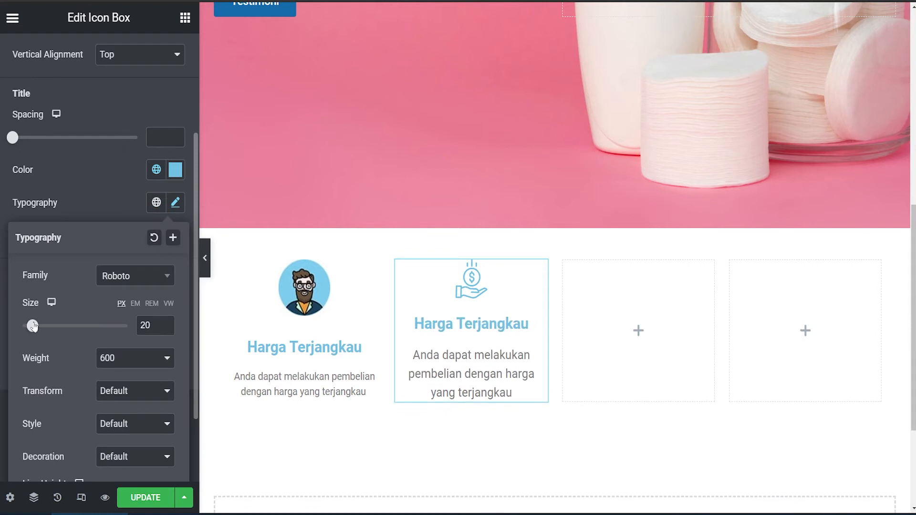
pyautogui.click(101, 211)
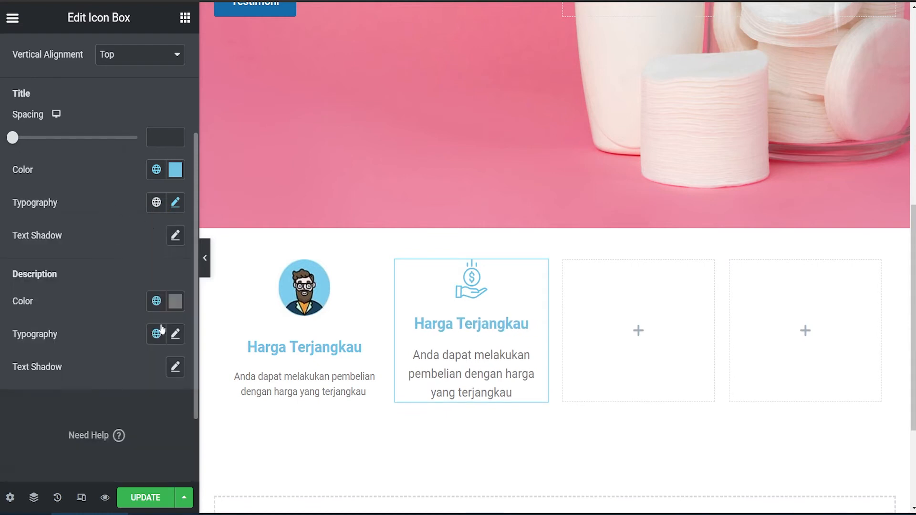
# Step: Set the Icon Box description's font size to 13 px
pyautogui.click(176, 335)
pyautogui.scroll(-3, 62, 359)
pyautogui.moveTo(22, 302); pyautogui.dragTo(30, 302)
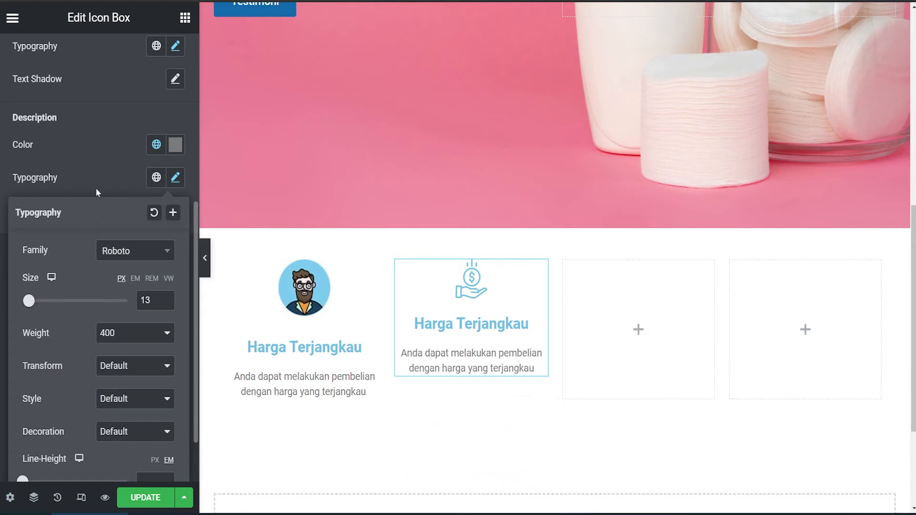
pyautogui.click(116, 194)
# Step: Enlarge the hand-and-coin icon to size 85 and set its spacing to 11
pyautogui.scroll(6, 129, 202)
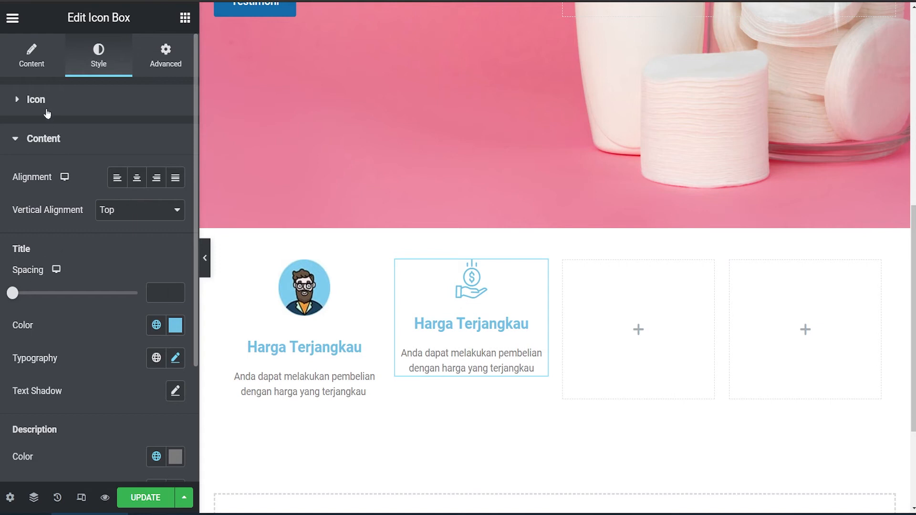
pyautogui.click(44, 104)
pyautogui.moveTo(36, 226); pyautogui.dragTo(70, 222)
pyautogui.moveTo(16, 271); pyautogui.dragTo(52, 260)
pyautogui.moveTo(68, 220); pyautogui.dragTo(26, 228)
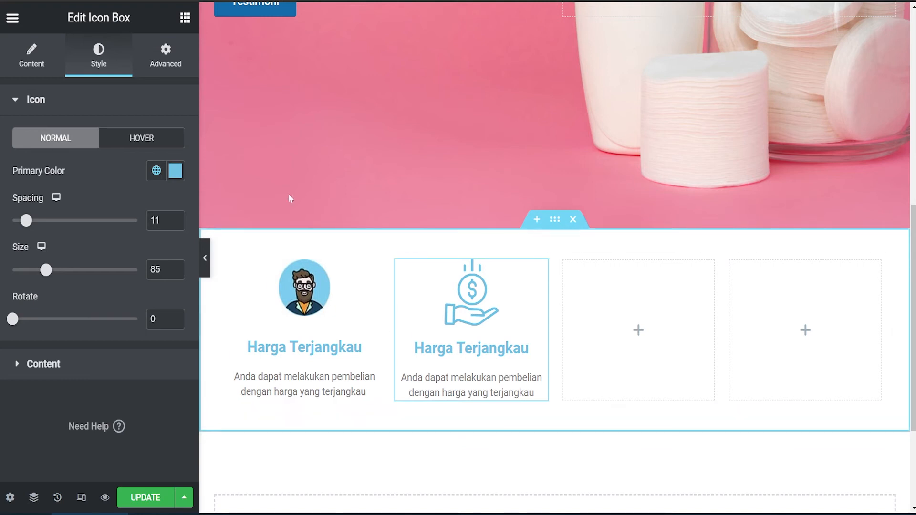
# Step: Search the widgets for "box" and insert the Image Box variant that includes a button into the third column
pyautogui.click(185, 17)
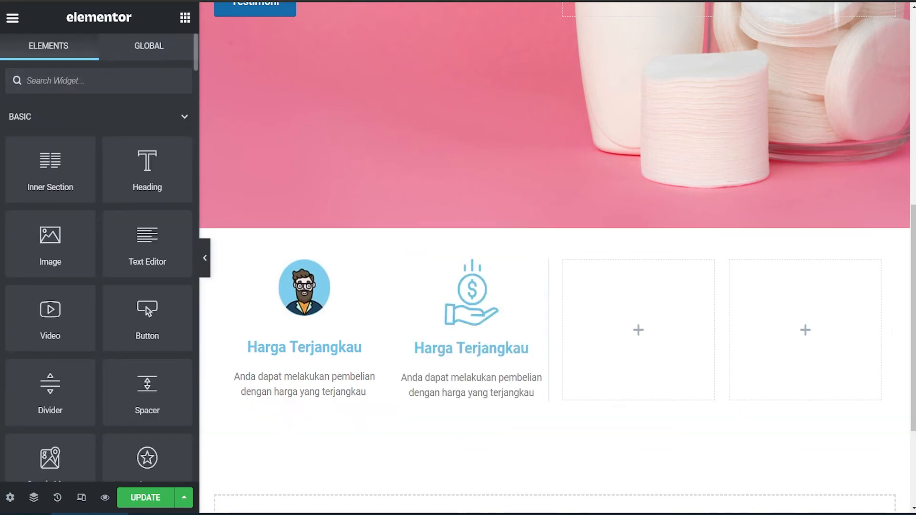
pyautogui.write('box')
pyautogui.moveTo(70, 209); pyautogui.dragTo(96, 215)
pyautogui.moveTo(167, 204); pyautogui.dragTo(612, 296)
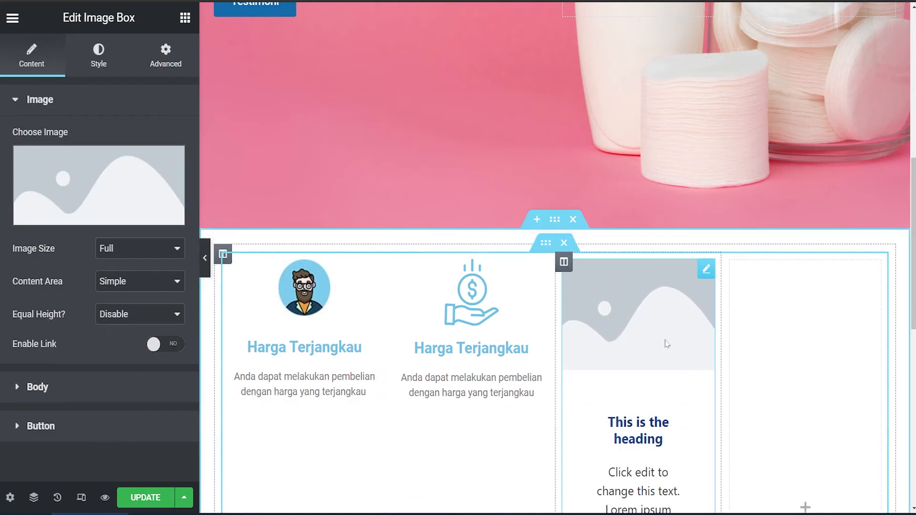
pyautogui.scroll(-8, 641, 324)
pyautogui.scroll(5, 641, 324)
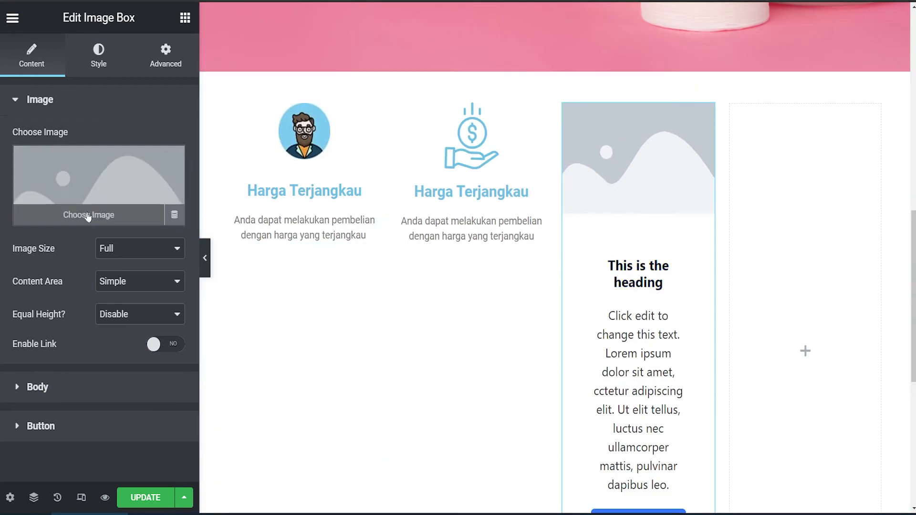
# Step: Set the third-column Image Box picture to the round bearded-man avatar from the media library
pyautogui.click(159, 223)
pyautogui.scroll(-4, 433, 283)
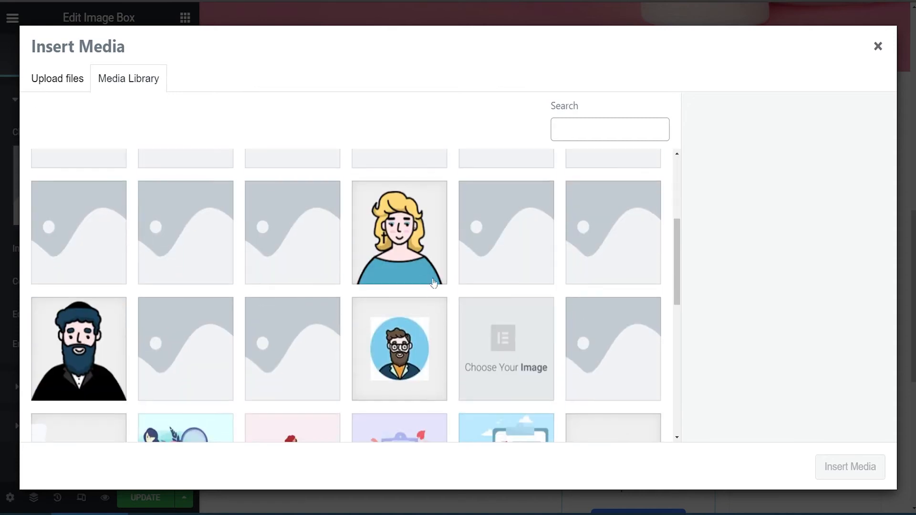
pyautogui.click(403, 325)
pyautogui.click(843, 467)
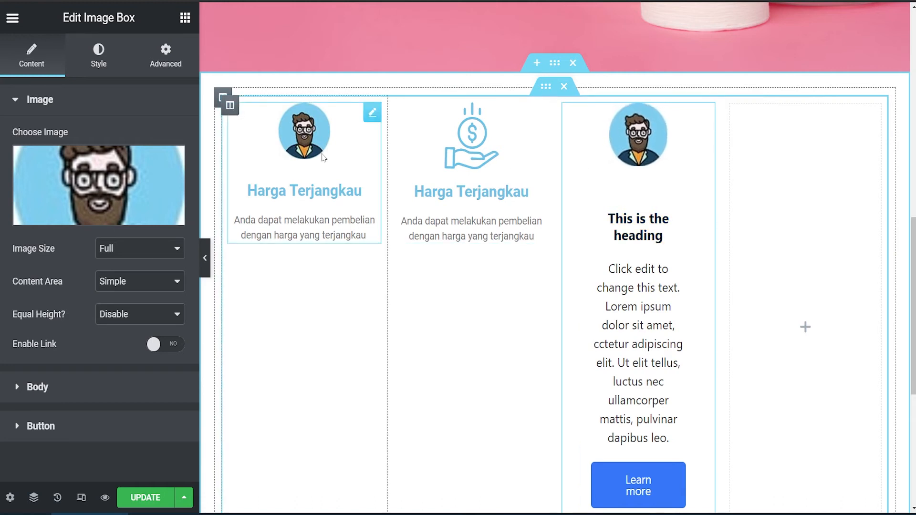
pyautogui.click(289, 151)
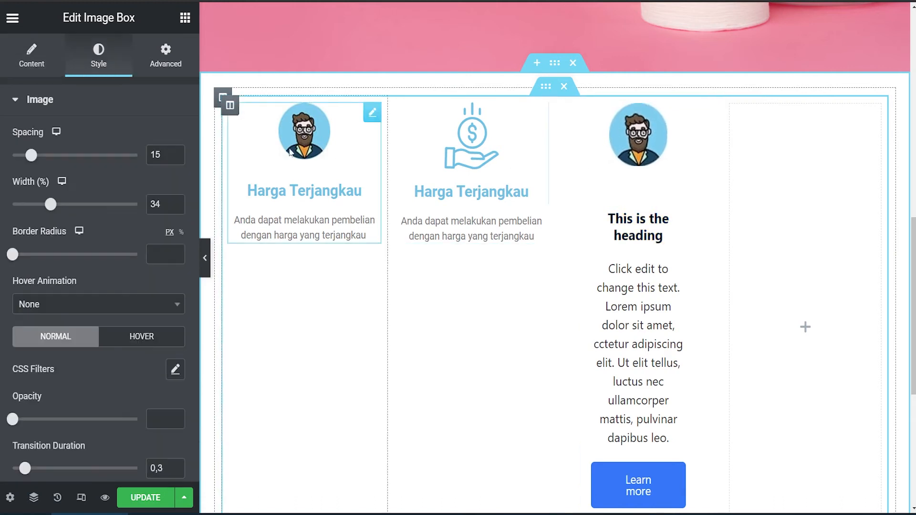
pyautogui.click(609, 152)
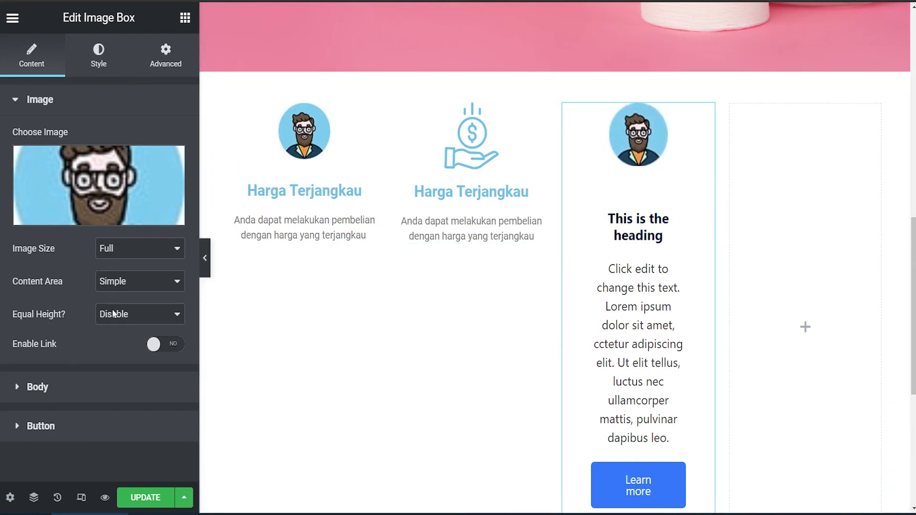
pyautogui.click(121, 287)
pyautogui.click(129, 294)
pyautogui.click(116, 314)
pyautogui.click(117, 314)
# Step: Replace the third-column Image Box title with "Harga Terjangkau"
pyautogui.click(88, 384)
pyautogui.moveTo(102, 208); pyautogui.dragTo(1, 212)
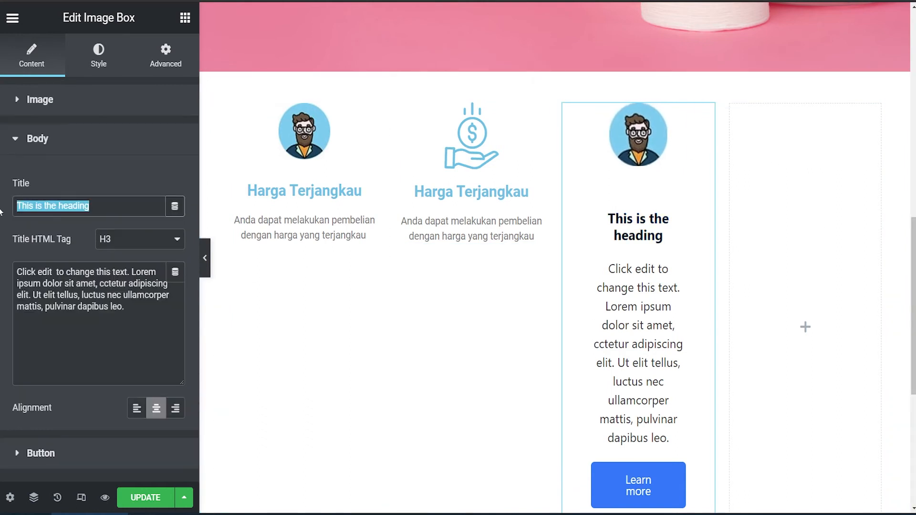
pyautogui.write('Har')
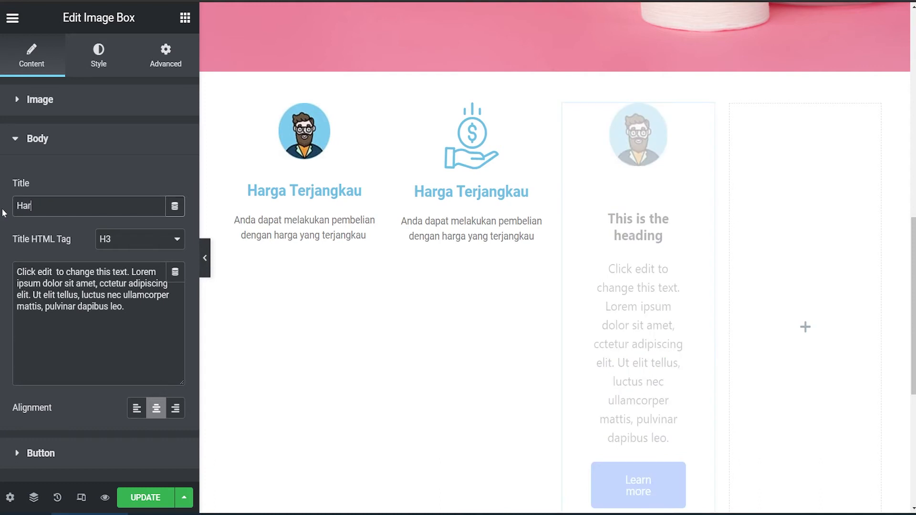
pyautogui.write('ga Terjangkau')
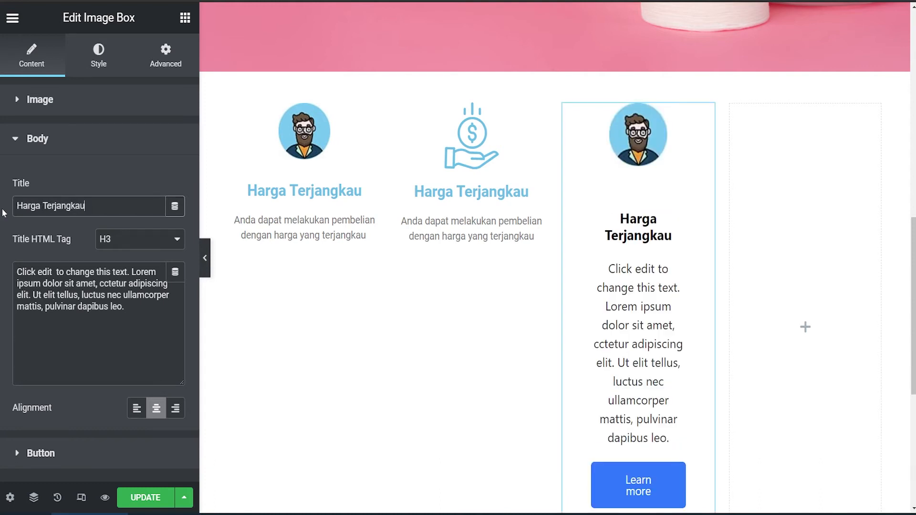
# Step: Copy the second-column Icon Box description and paste it over the third-column Image Box's placeholder description
pyautogui.click(471, 136)
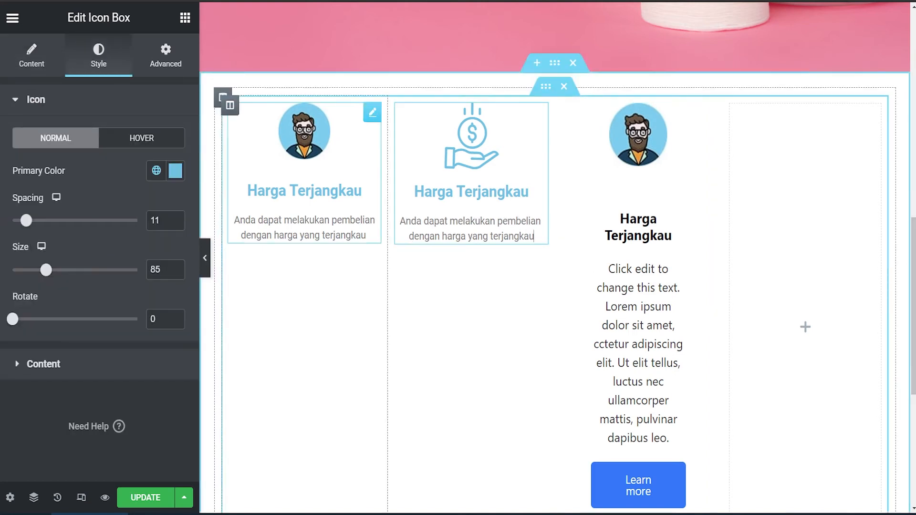
pyautogui.click(34, 61)
pyautogui.moveTo(103, 343); pyautogui.dragTo(1, 319)
pyautogui.hotkey('ctrl', 'c')
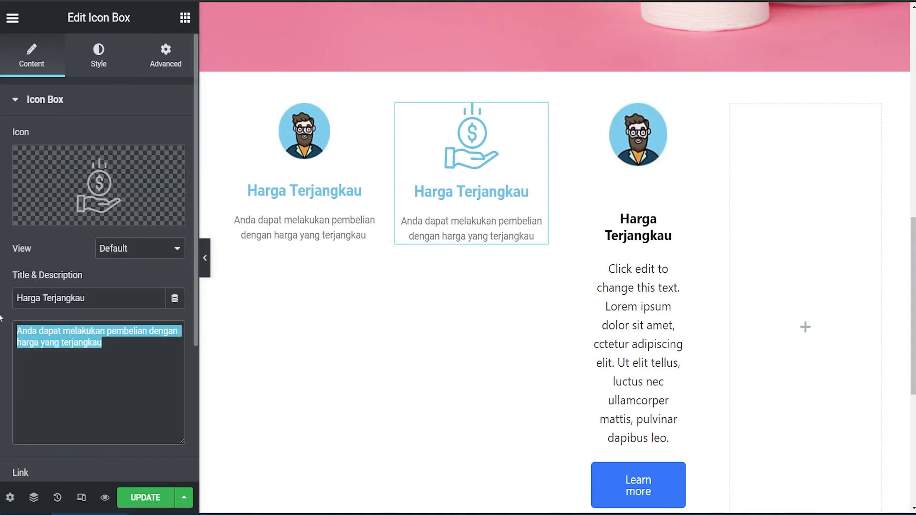
pyautogui.click(615, 305)
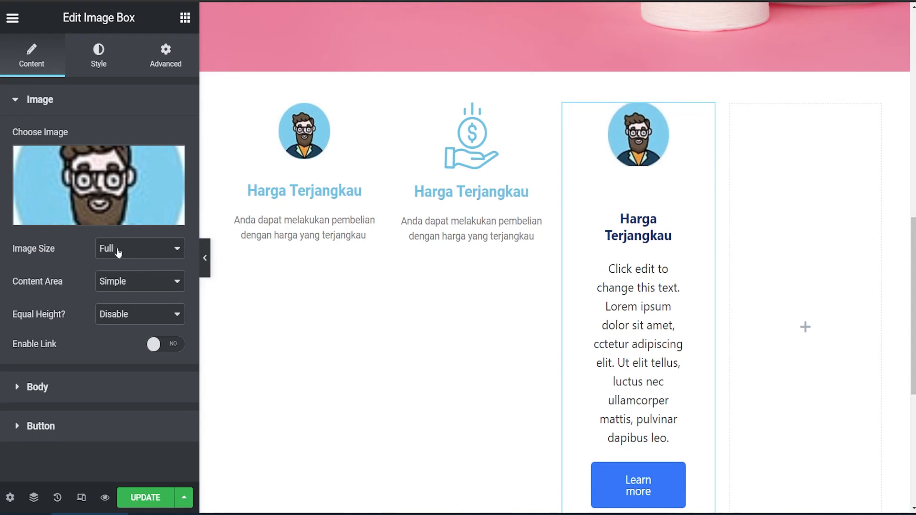
pyautogui.click(85, 384)
pyautogui.moveTo(133, 329); pyautogui.dragTo(1, 271)
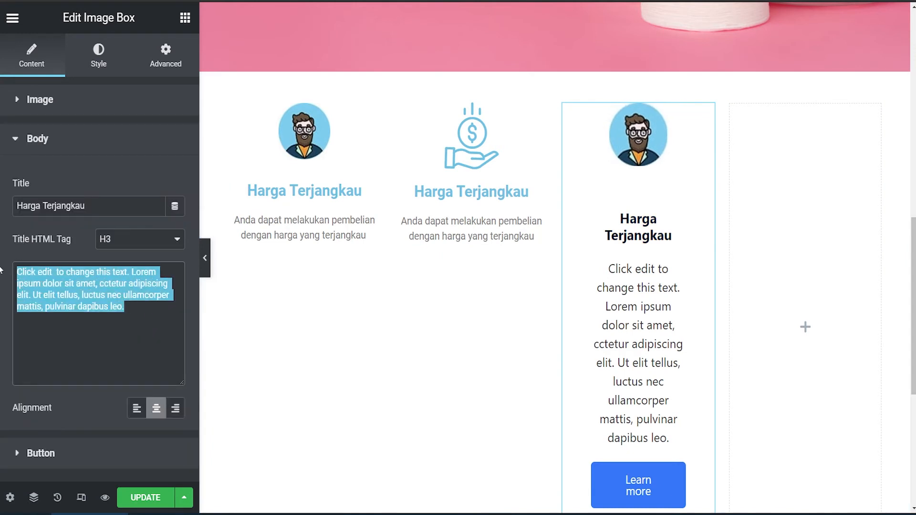
pyautogui.hotkey('ctrl', 'v')
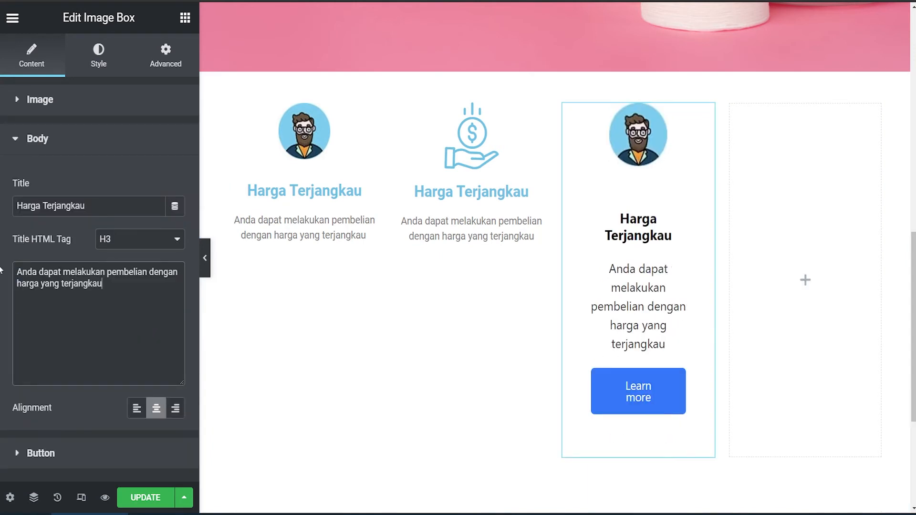
# Step: Disable the button of the third-column Image Box
pyautogui.click(27, 139)
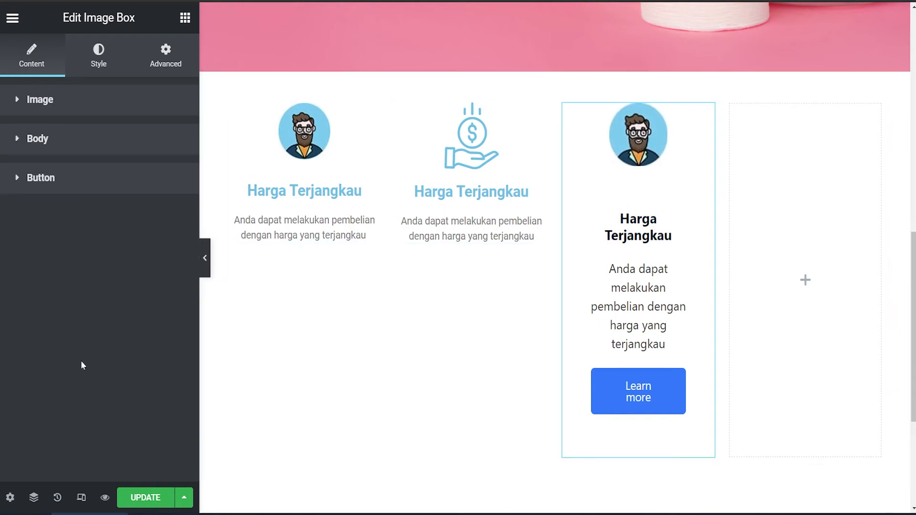
pyautogui.click(44, 190)
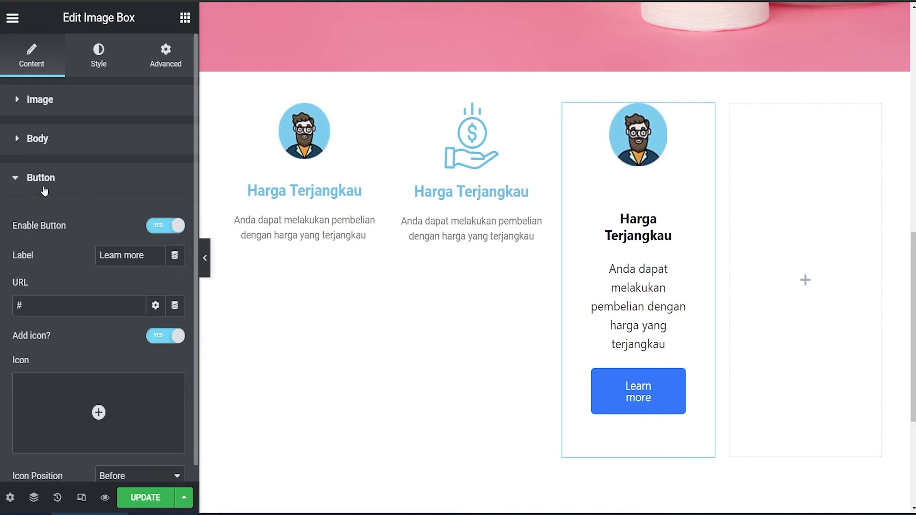
pyautogui.click(172, 229)
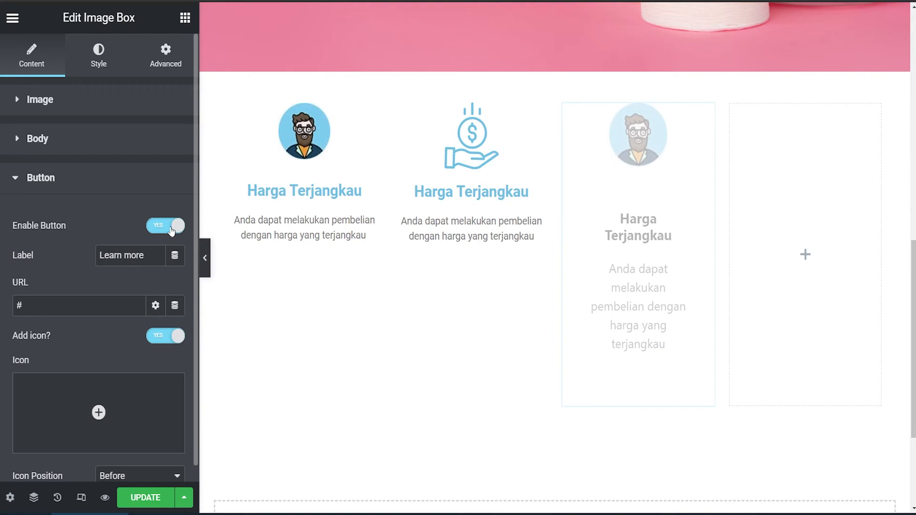
pyautogui.click(172, 229)
pyautogui.click(172, 228)
pyautogui.click(172, 228)
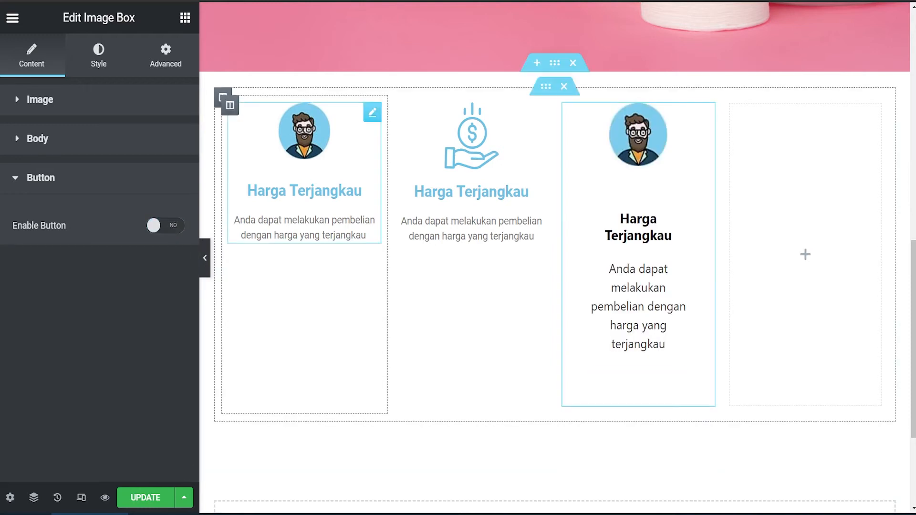
pyautogui.scroll(4, 586, 326)
pyautogui.scroll(-4, 586, 326)
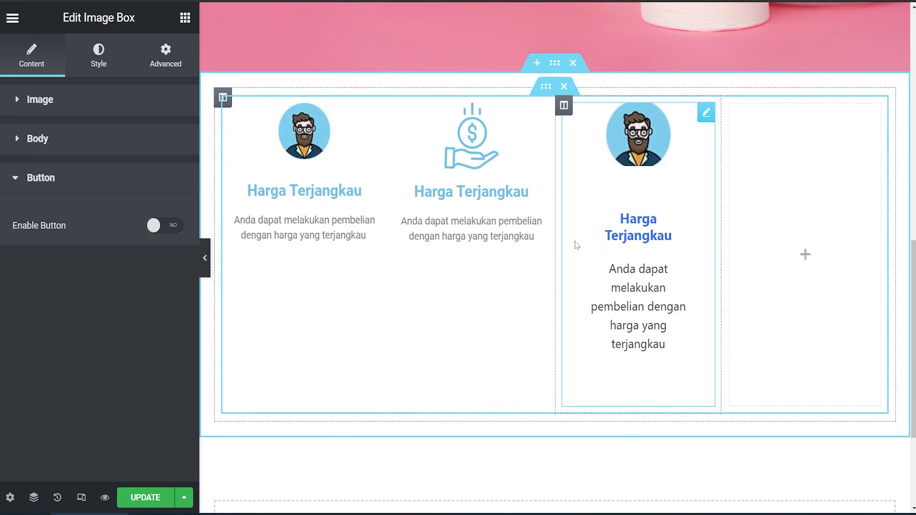
# Step: Reduce the font size of the third-column Image Box title so it fits on one line
pyautogui.click(99, 54)
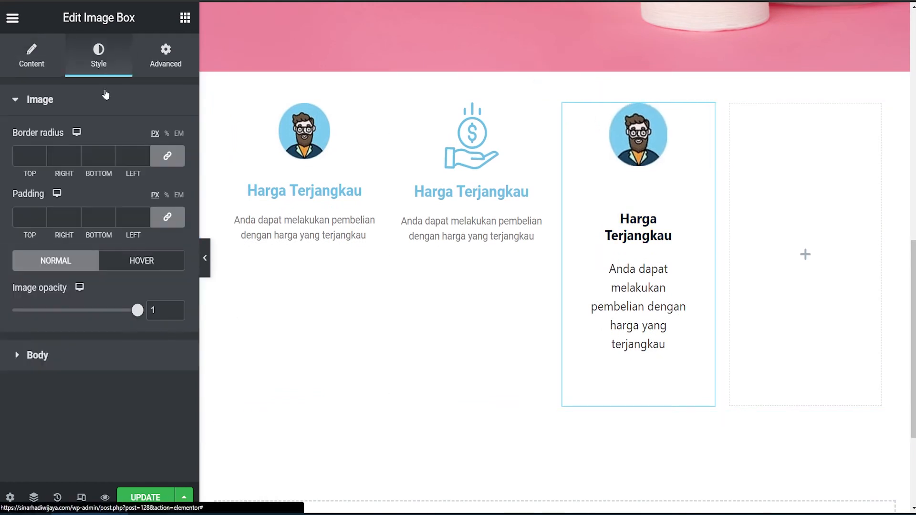
pyautogui.click(53, 357)
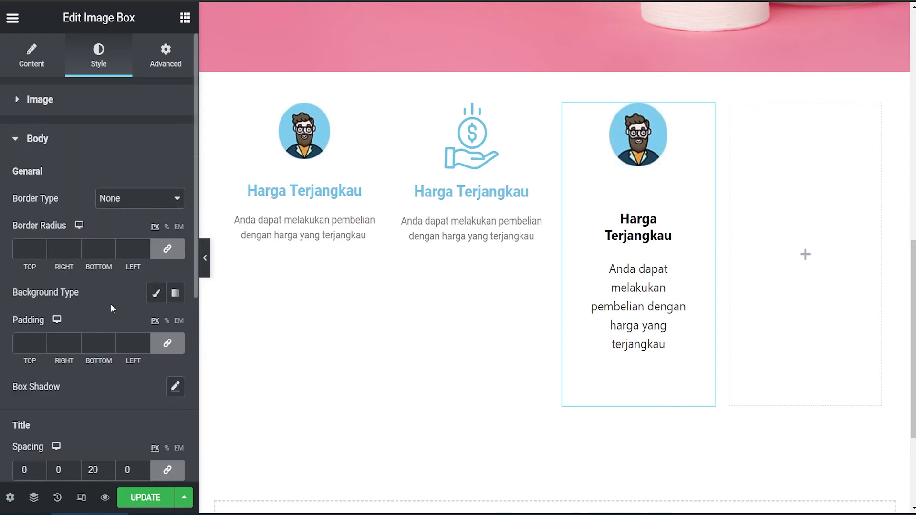
pyautogui.scroll(-2, 121, 290)
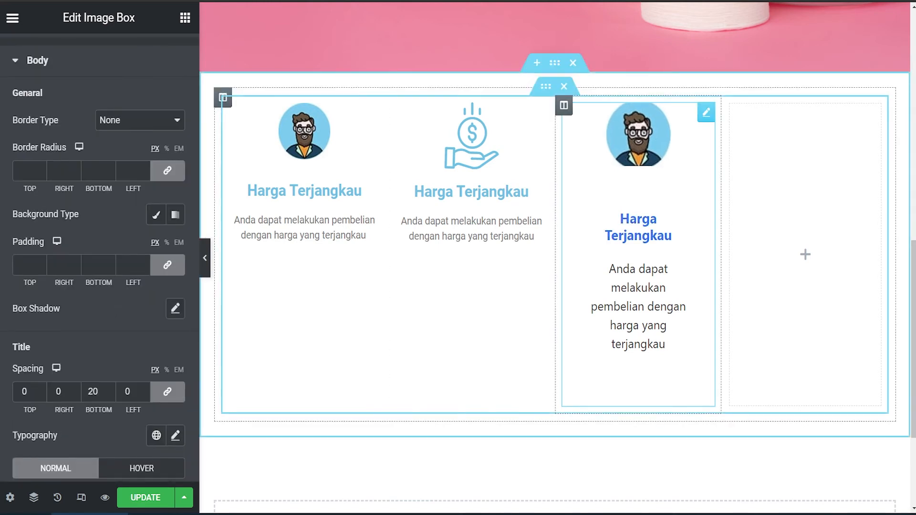
pyautogui.scroll(-4, 42, 304)
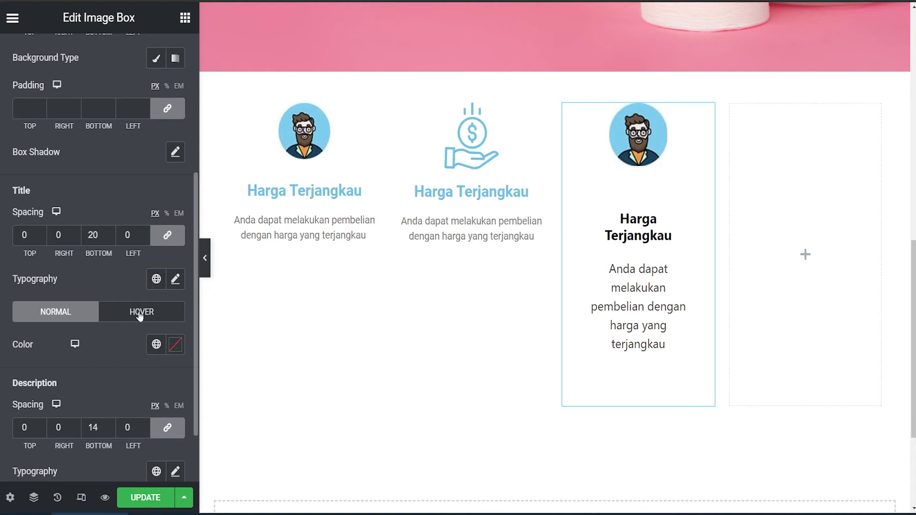
pyautogui.click(175, 279)
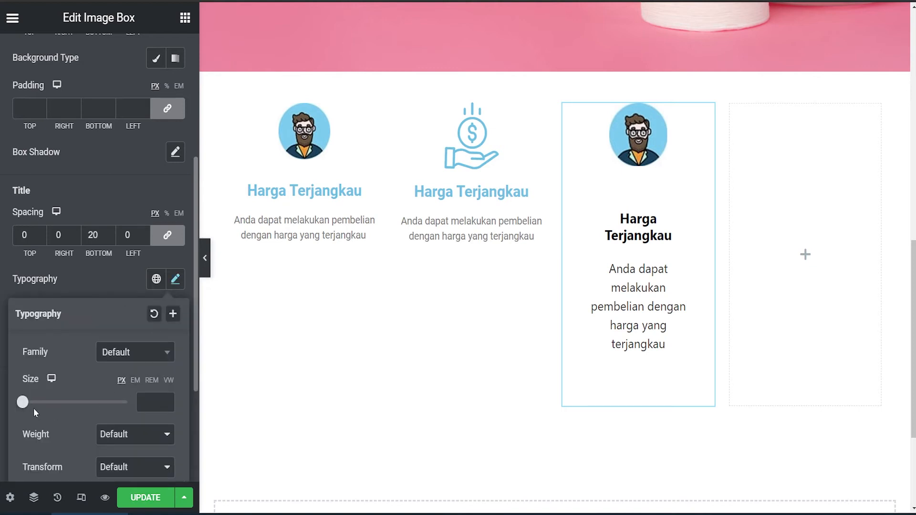
pyautogui.moveTo(24, 402)
pyautogui.mouseDown()
pyautogui.moveTo(45, 402)
pyautogui.moveTo(26, 404)
pyautogui.mouseUp()
pyautogui.click(78, 291)
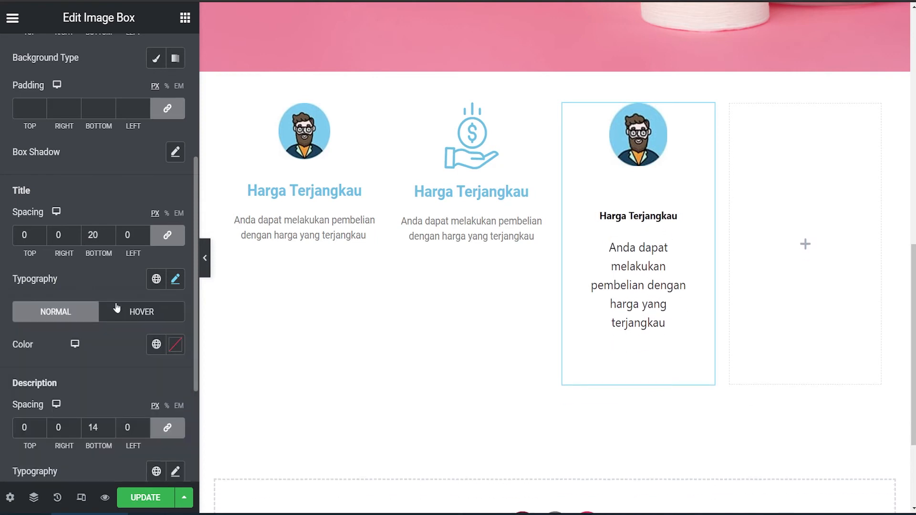
# Step: Set the description font size of the third-column Image Box to 8 px
pyautogui.scroll(-2, 116, 306)
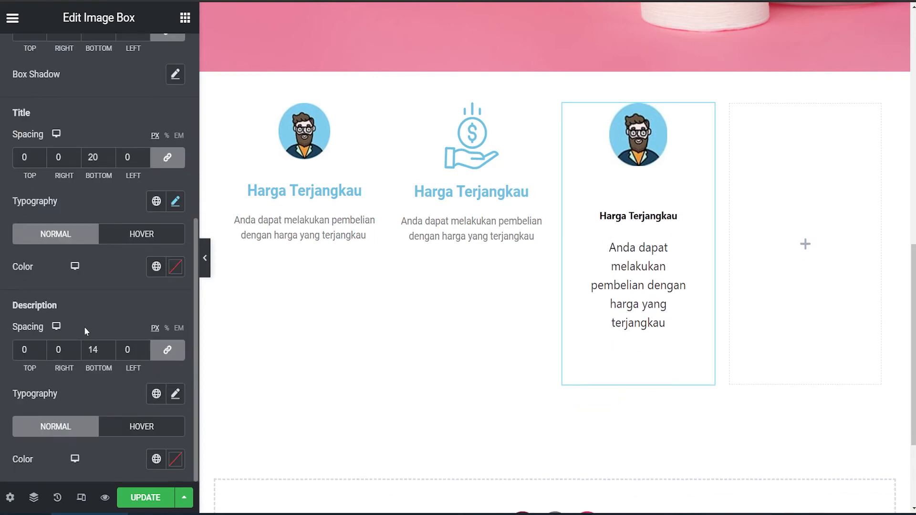
pyautogui.click(175, 394)
pyautogui.scroll(-5, 113, 363)
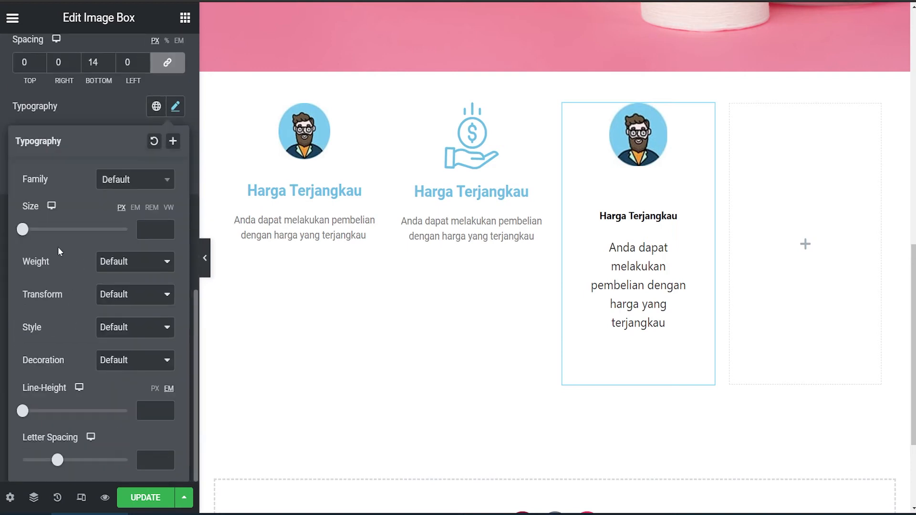
pyautogui.moveTo(23, 231)
pyautogui.mouseDown()
pyautogui.moveTo(41, 231)
pyautogui.moveTo(26, 231)
pyautogui.mouseUp()
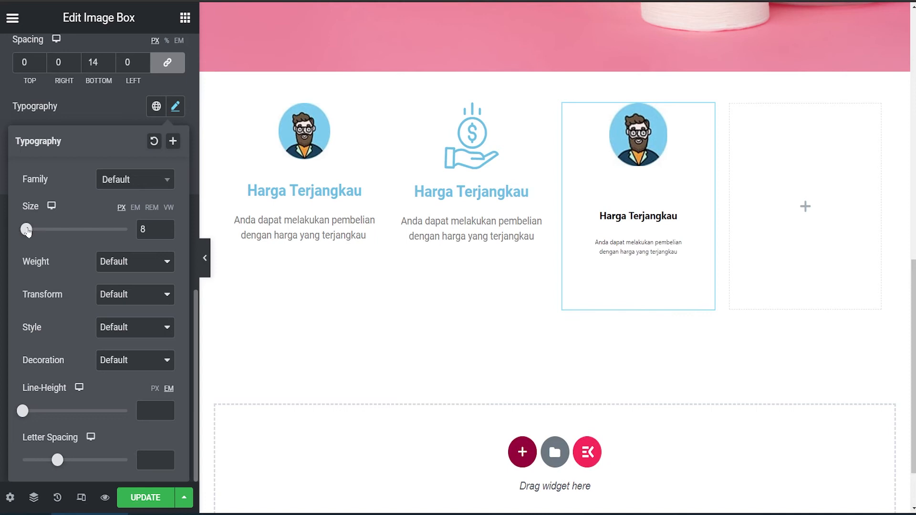
pyautogui.click(72, 123)
pyautogui.scroll(5, 155, 124)
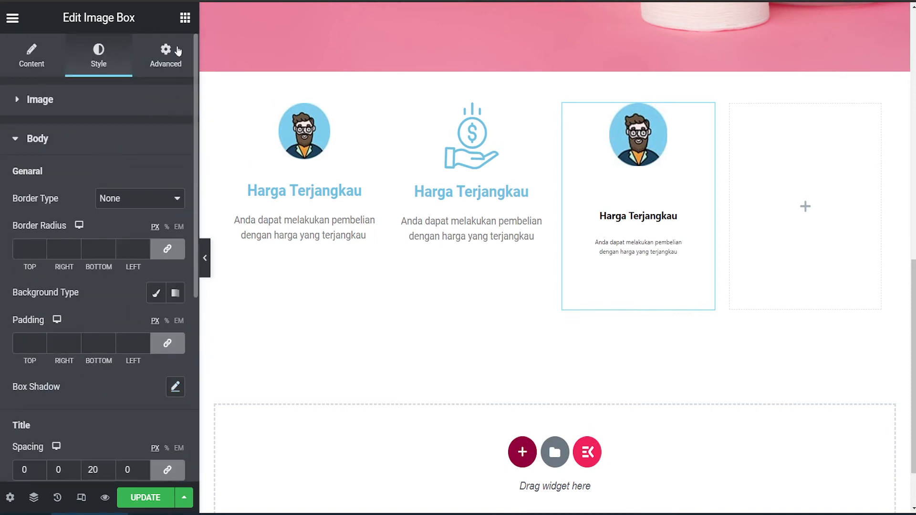
# Step: Try the ElementsKit On scroll effect on the third-column Image Box and set the effect type back to None
pyautogui.click(167, 52)
pyautogui.scroll(-5, 119, 281)
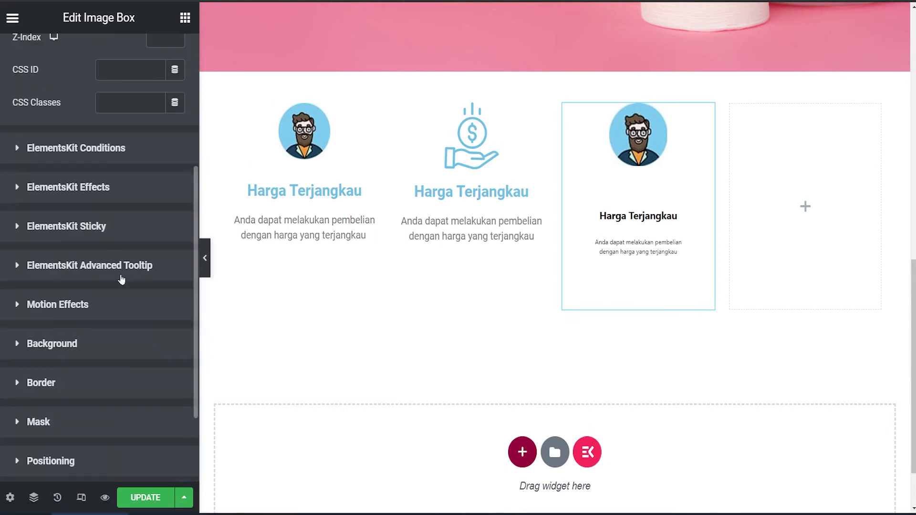
pyautogui.click(104, 188)
pyautogui.click(125, 215)
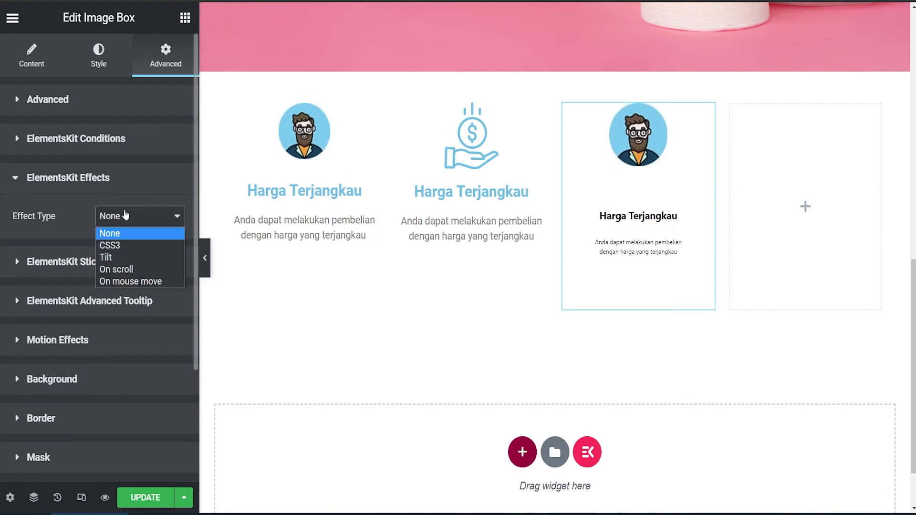
pyautogui.click(116, 269)
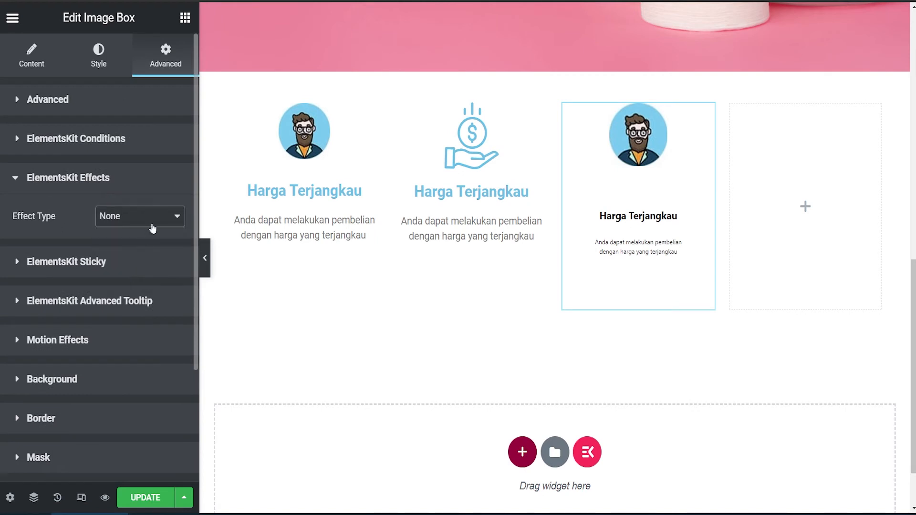
pyautogui.scroll(-2, 654, 224)
pyautogui.scroll(6, 656, 233)
pyautogui.scroll(-2, 651, 267)
pyautogui.scroll(-1, 670, 405)
pyautogui.scroll(-2, 665, 363)
pyautogui.click(174, 216)
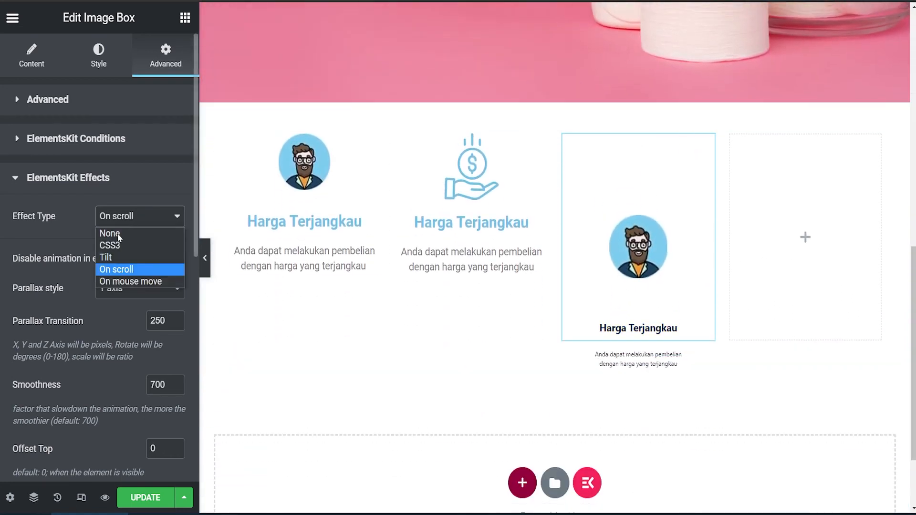
pyautogui.click(113, 231)
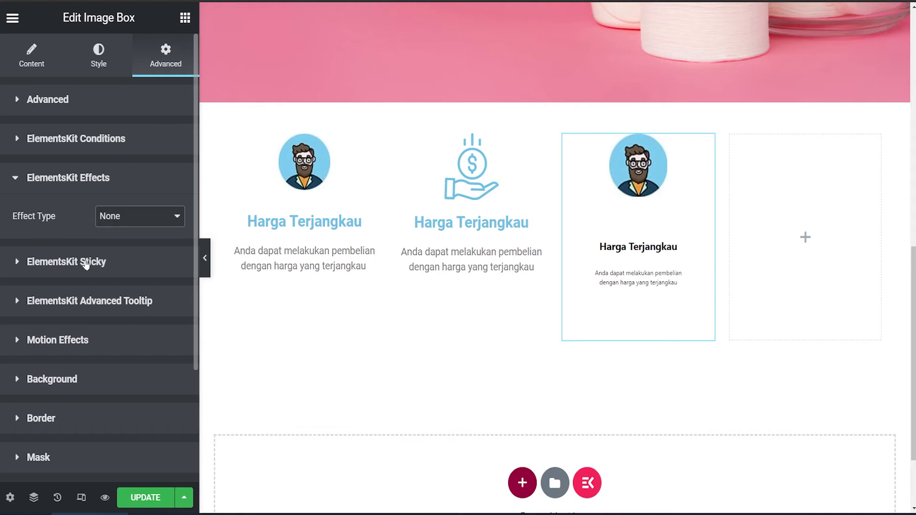
pyautogui.scroll(-2, 138, 300)
pyautogui.scroll(2, 113, 259)
pyautogui.click(106, 143)
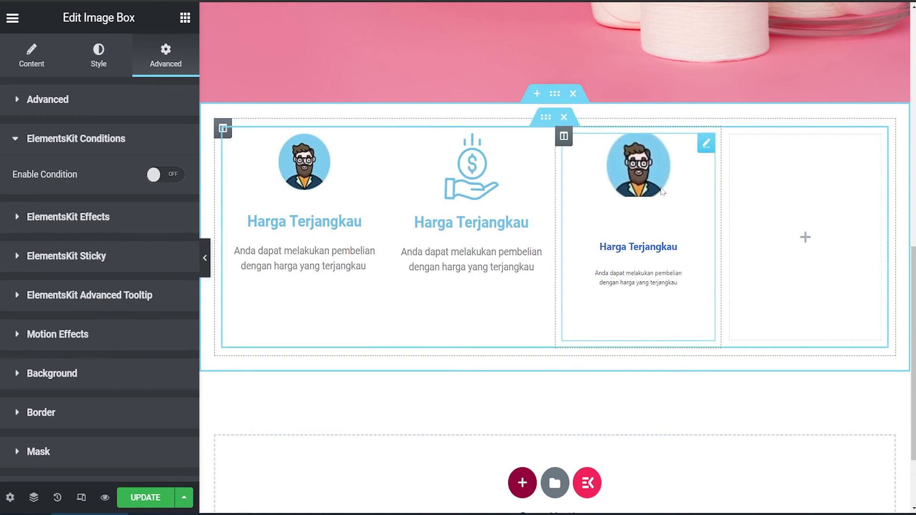
# Step: Duplicate the third-column Image Box and move the copy into the empty fourth column
pyautogui.rightClick(700, 145)
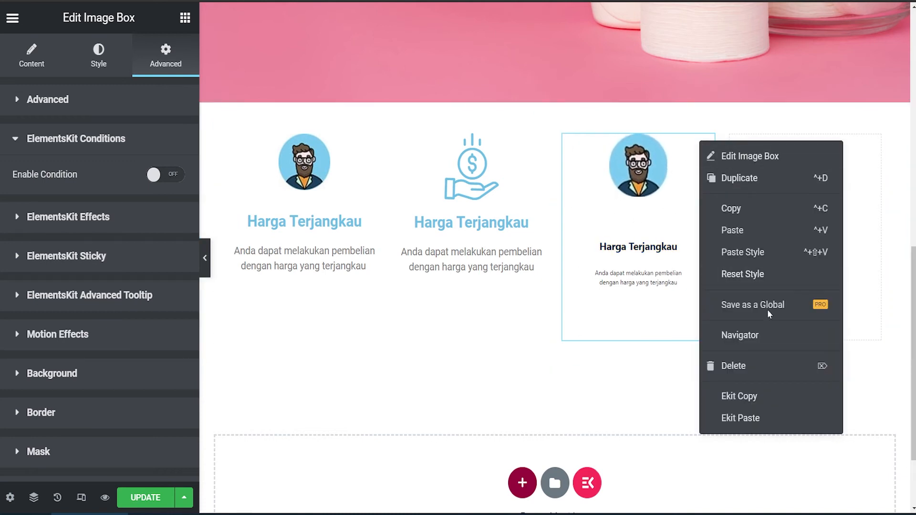
pyautogui.click(754, 178)
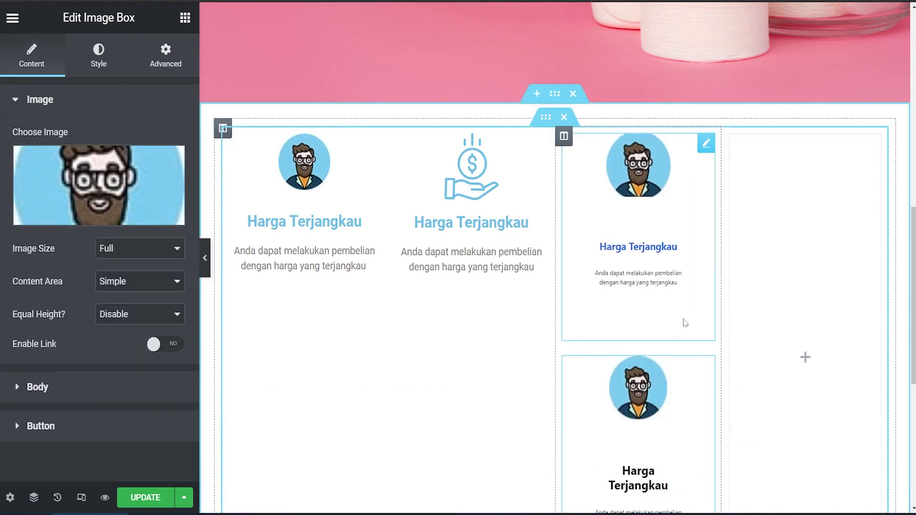
pyautogui.moveTo(705, 367); pyautogui.dragTo(773, 214)
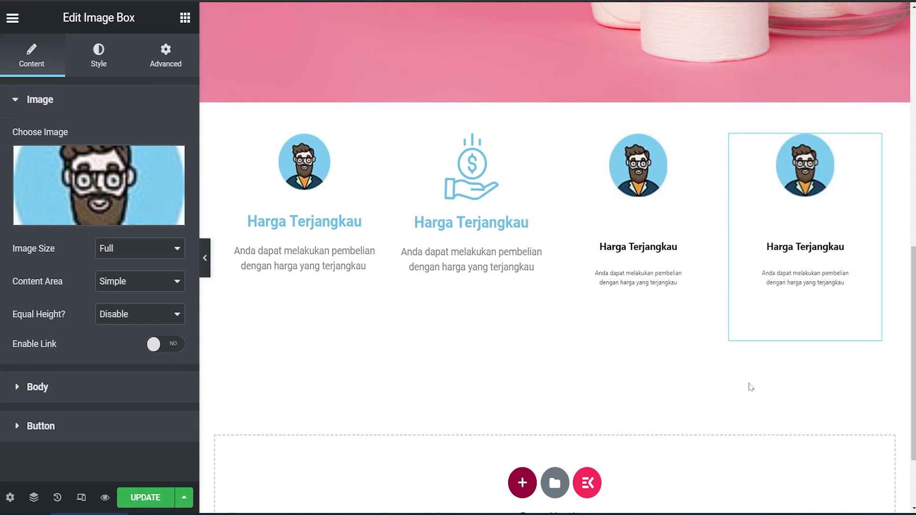
pyautogui.scroll(7, 461, 216)
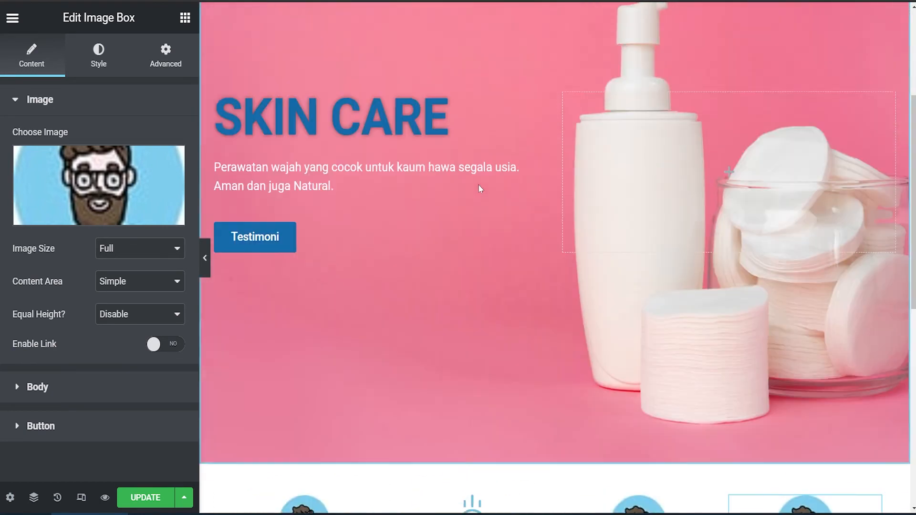
pyautogui.scroll(4, 480, 189)
pyautogui.scroll(-4, 393, 167)
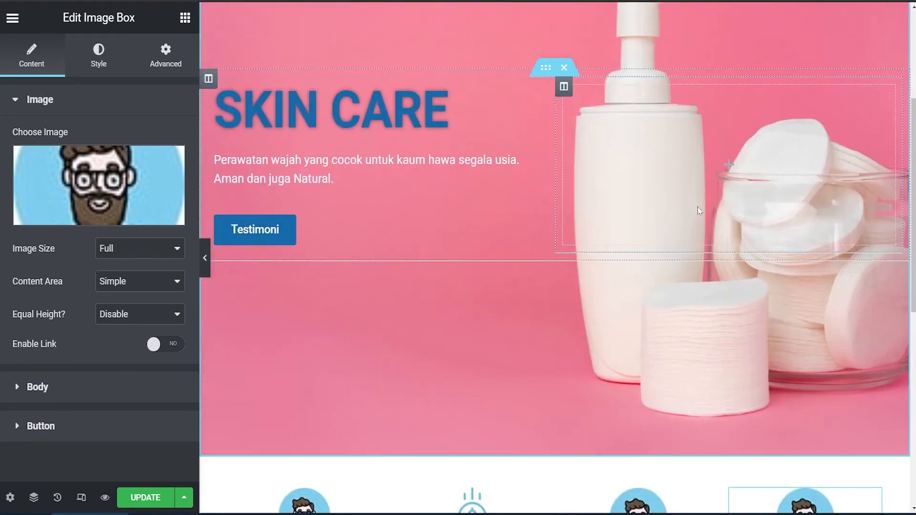
pyautogui.scroll(-8, 577, 229)
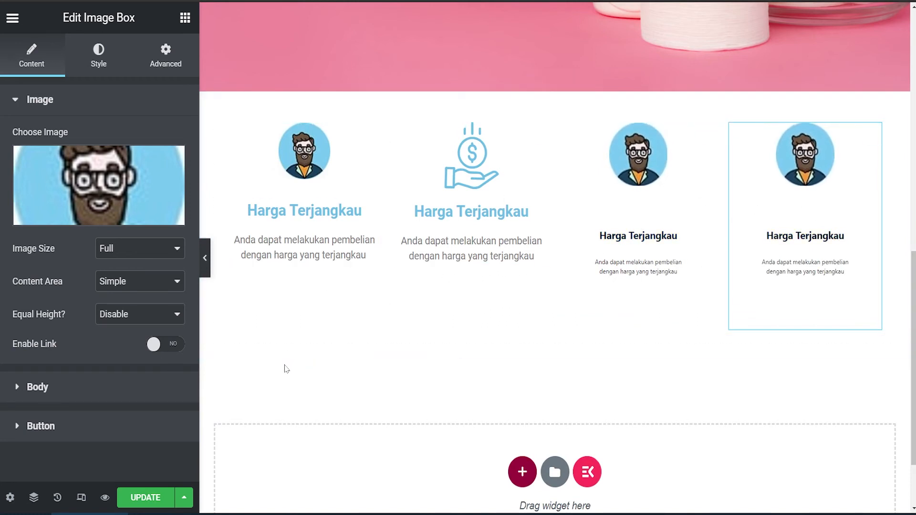
pyautogui.scroll(10, 617, 302)
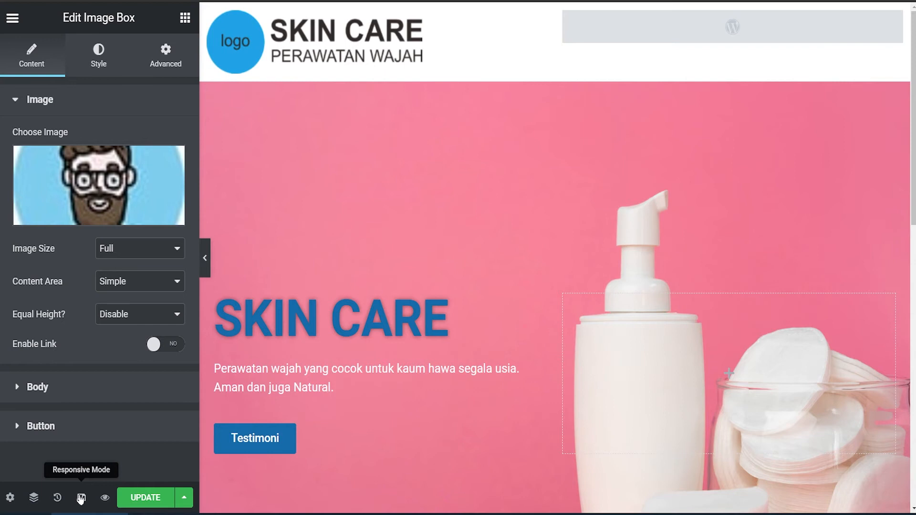
# Step: Switch to the mobile responsive preview and examine the layout of the header, hero and benefit boxes
pyautogui.click(80, 498)
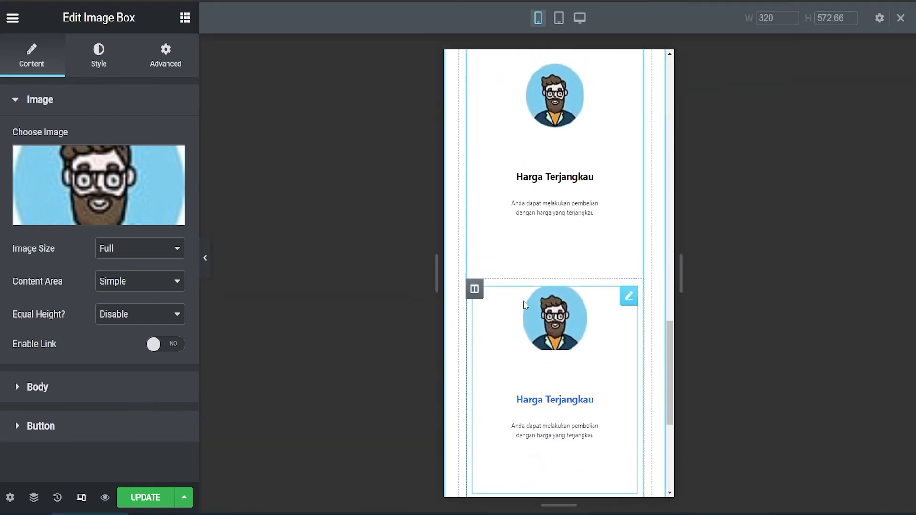
pyautogui.scroll(9, 527, 303)
pyautogui.scroll(-2, 527, 304)
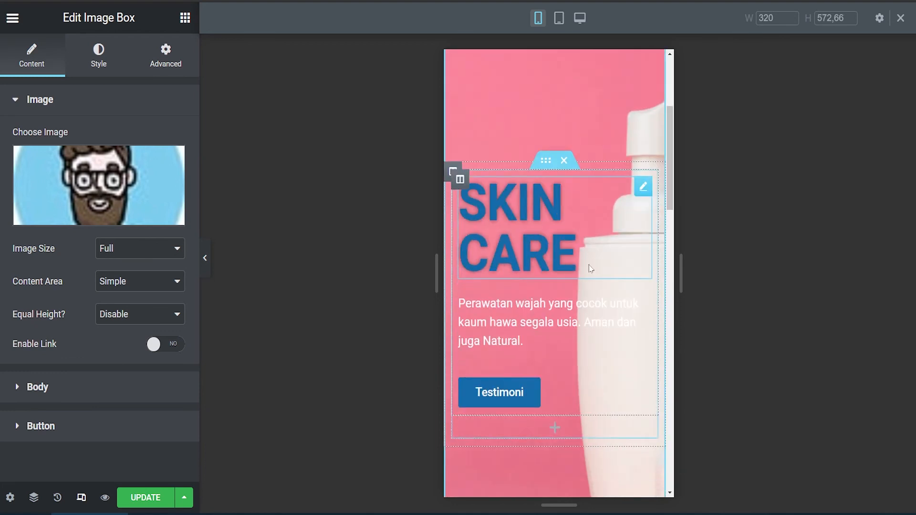
pyautogui.scroll(3, 599, 254)
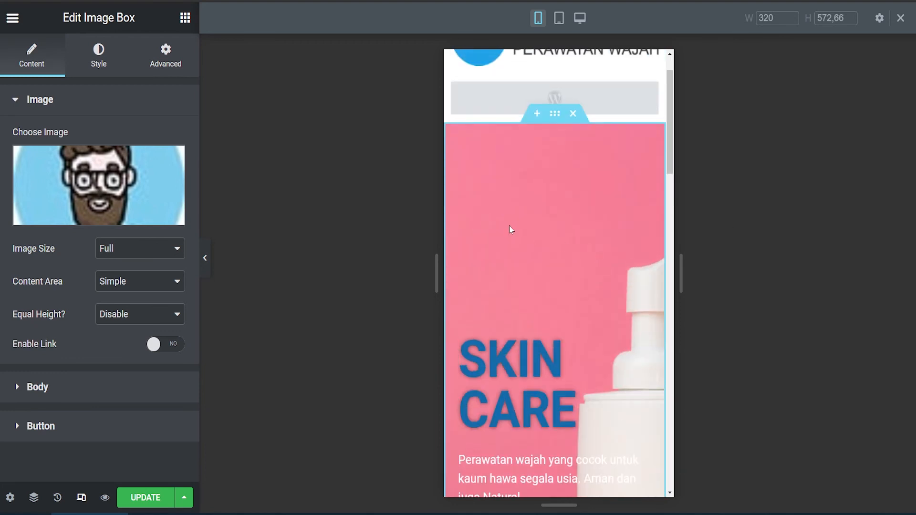
pyautogui.scroll(1, 591, 218)
pyautogui.scroll(-3, 587, 229)
pyautogui.scroll(2, 585, 238)
pyautogui.scroll(1, 548, 234)
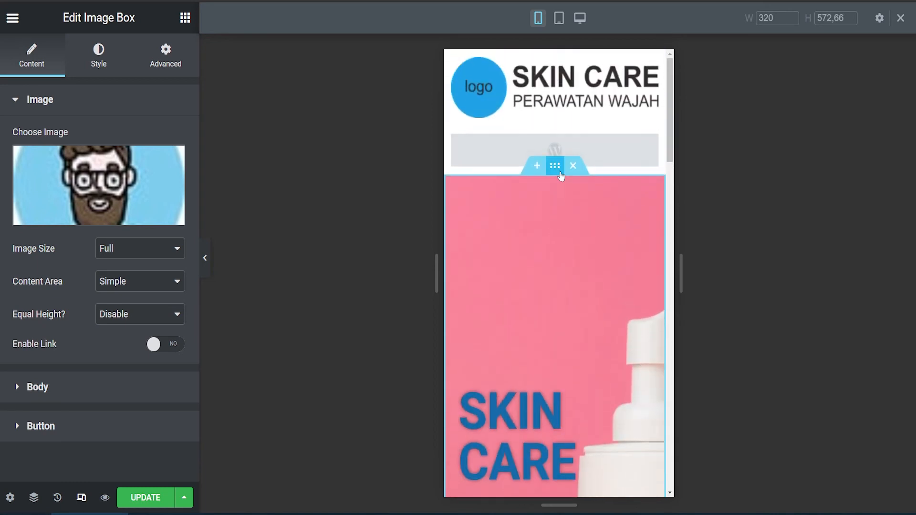
# Step: Try Center Right as the hero section's mobile background position, and set the position to Center Center
pyautogui.click(559, 171)
pyautogui.click(39, 65)
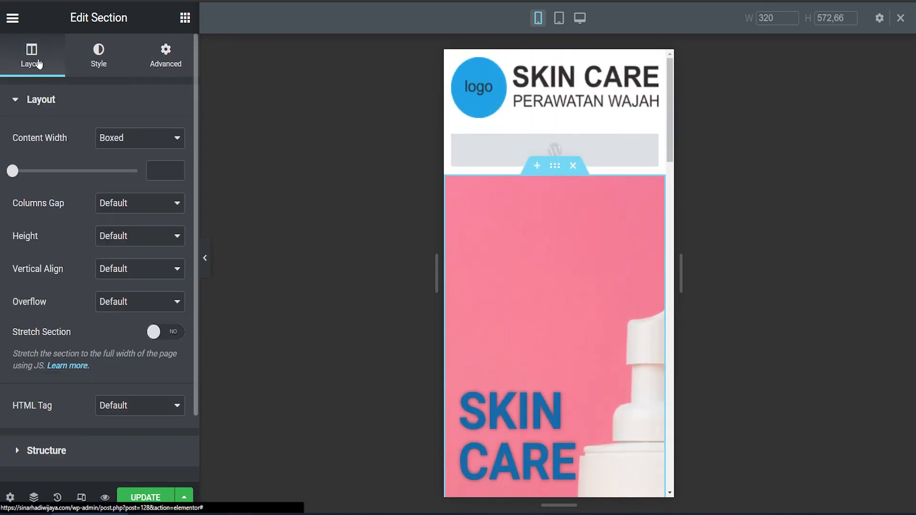
pyautogui.click(96, 62)
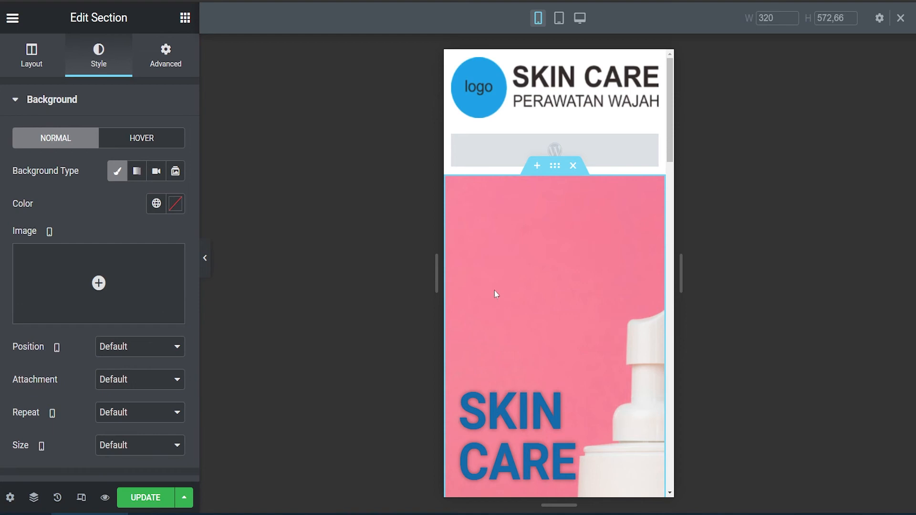
pyautogui.scroll(-3, 518, 273)
pyautogui.scroll(-1, 524, 287)
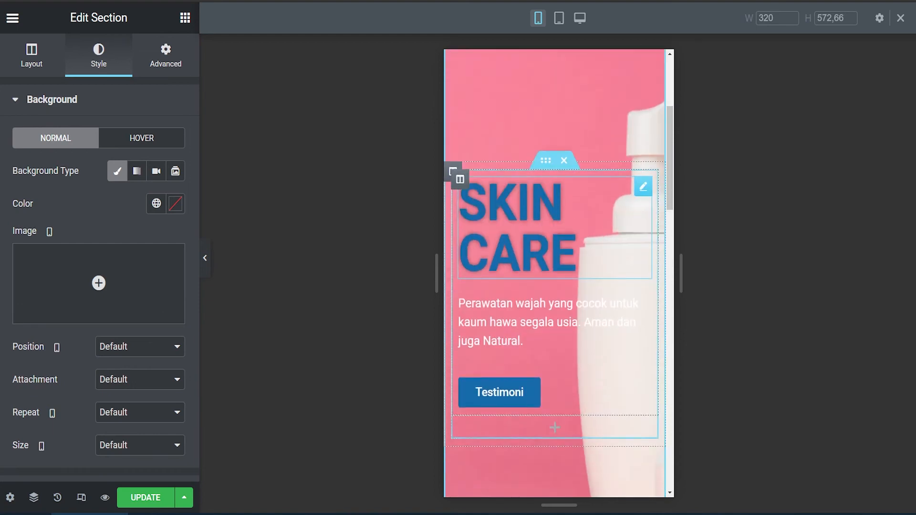
pyautogui.click(119, 348)
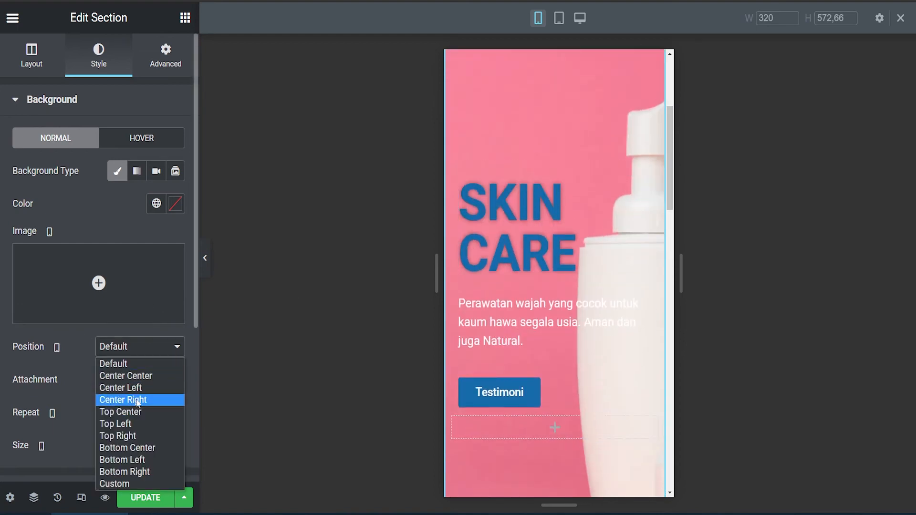
pyautogui.click(138, 401)
pyautogui.click(137, 352)
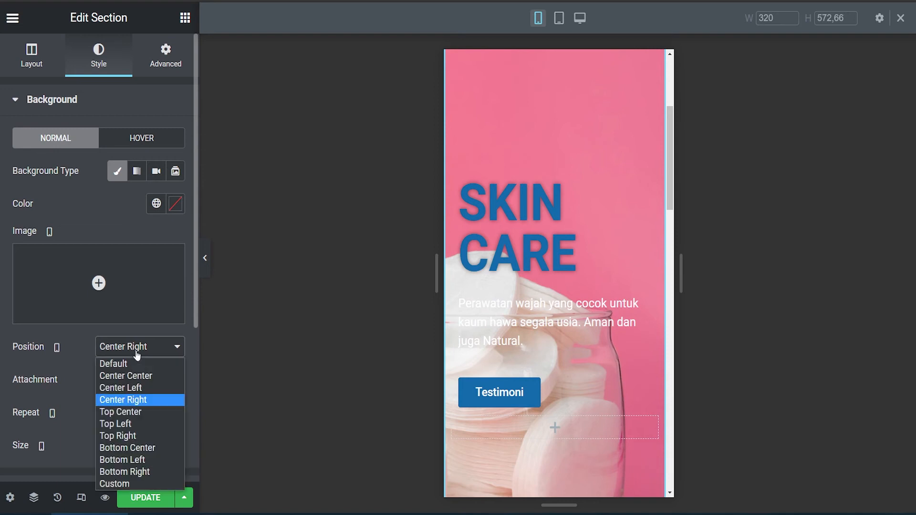
pyautogui.click(143, 377)
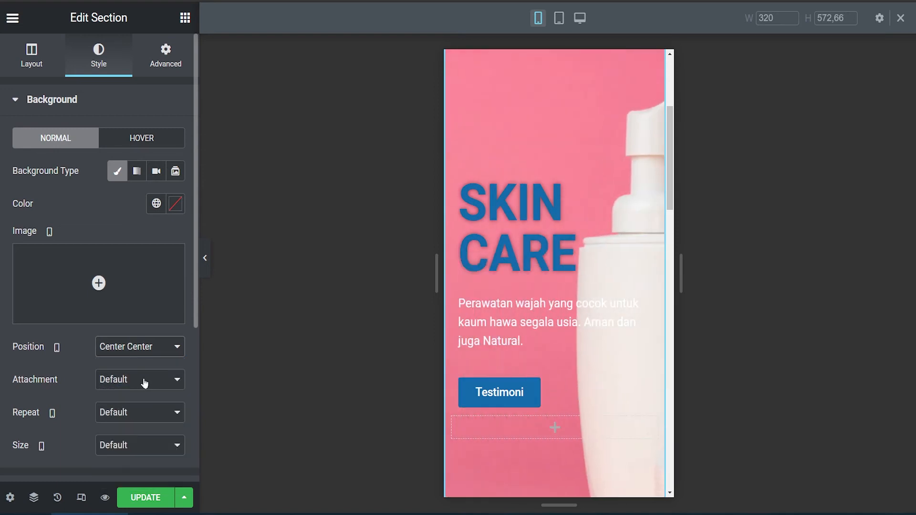
# Step: Try the Cover and Contain background sizes on the hero section in the mobile layout
pyautogui.click(113, 452)
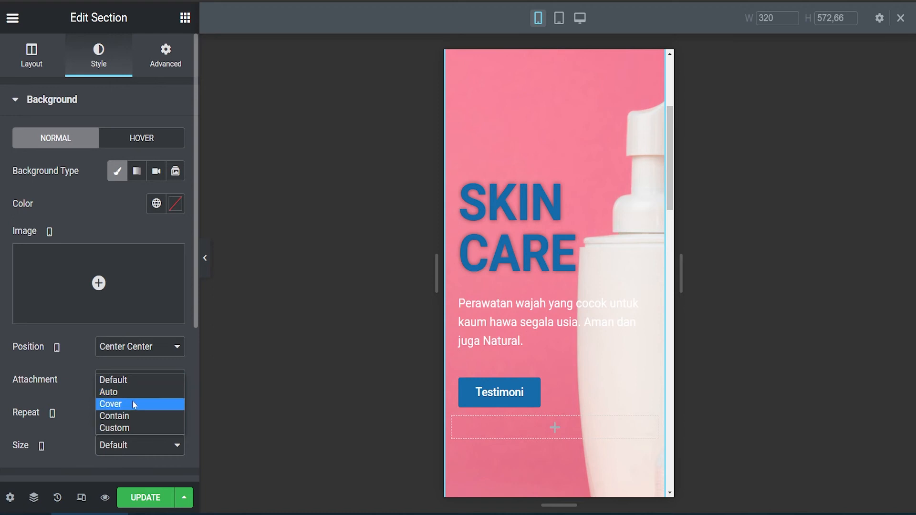
pyautogui.click(134, 405)
pyautogui.click(124, 443)
pyautogui.click(123, 420)
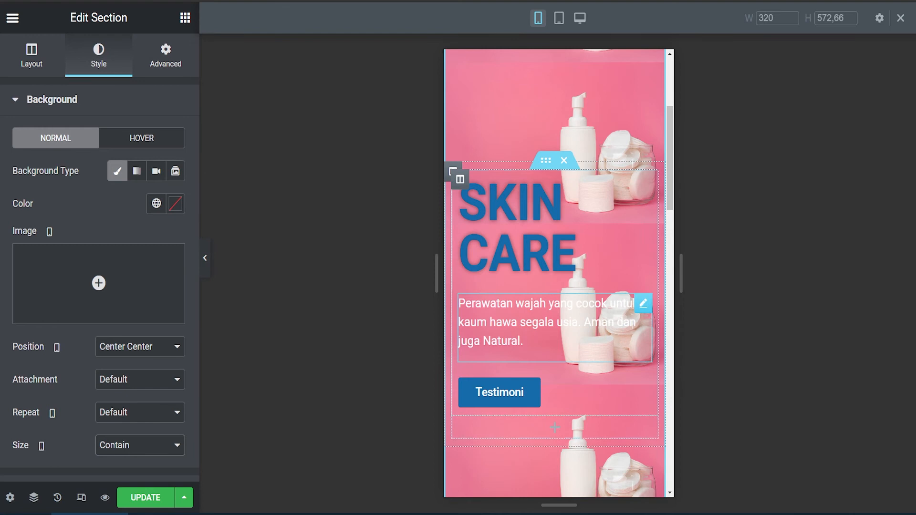
# Step: Unlink the hero section's mobile padding values and set the top padding to 10 px and the bottom padding to 11 px
pyautogui.scroll(3, 615, 224)
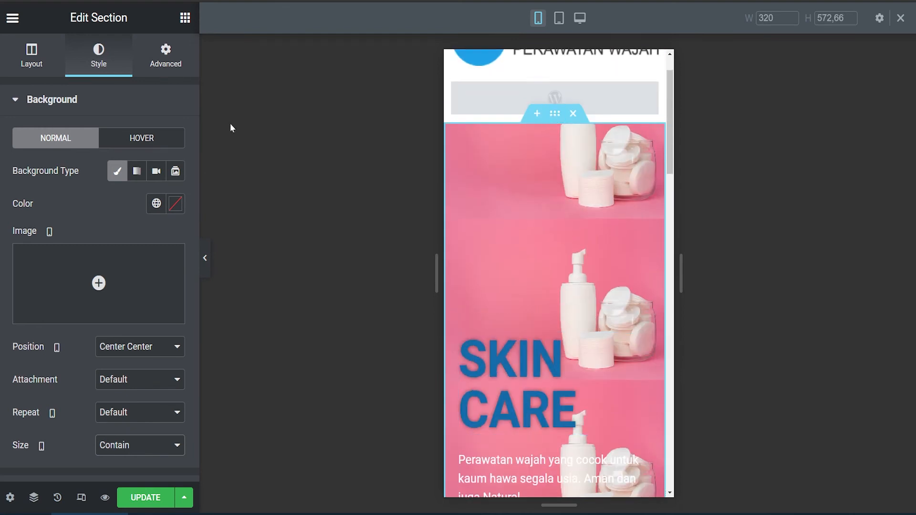
pyautogui.click(164, 56)
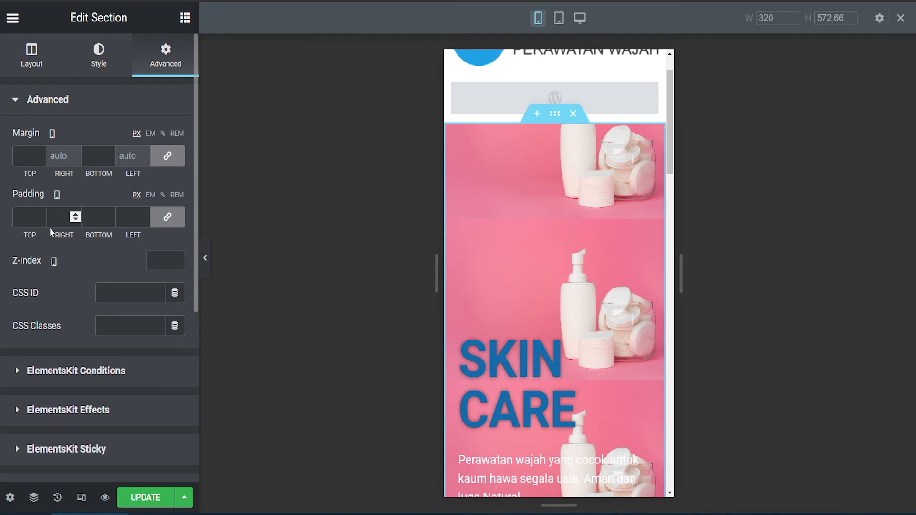
pyautogui.click(167, 217)
pyautogui.scroll(1, 519, 255)
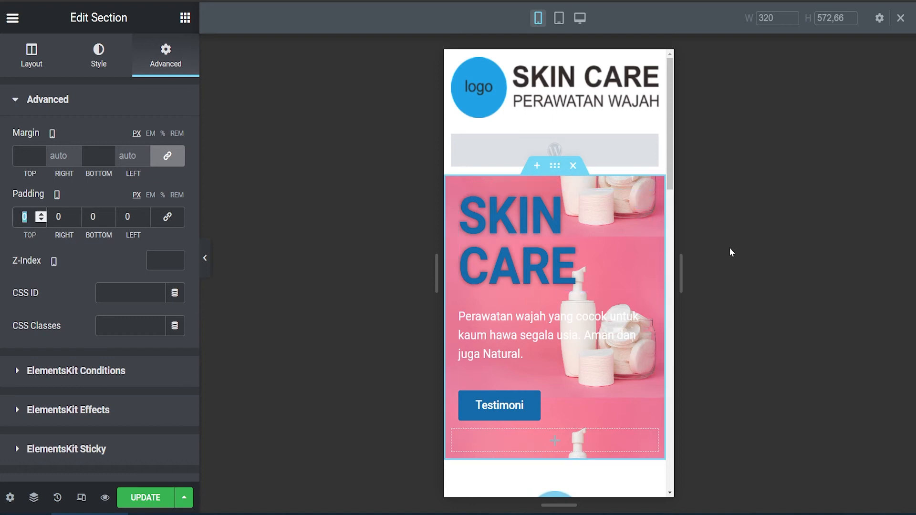
pyautogui.write('10')
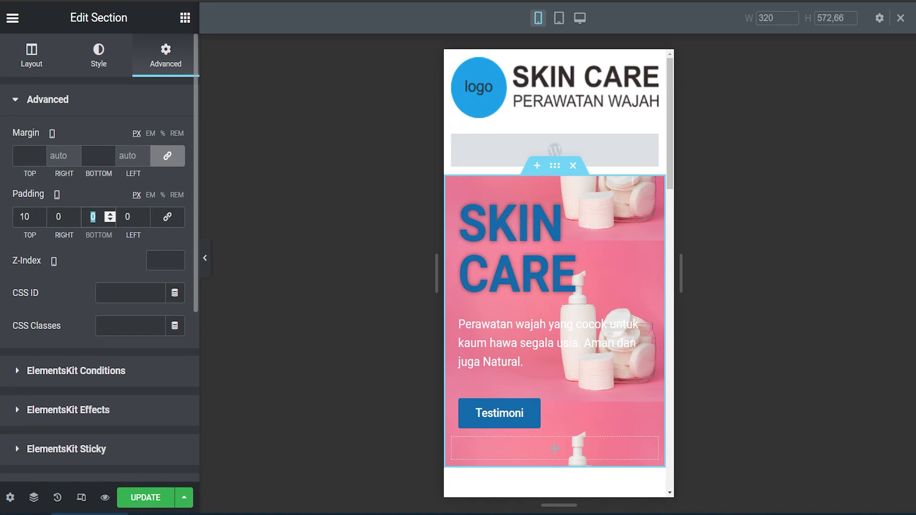
pyautogui.write('10')
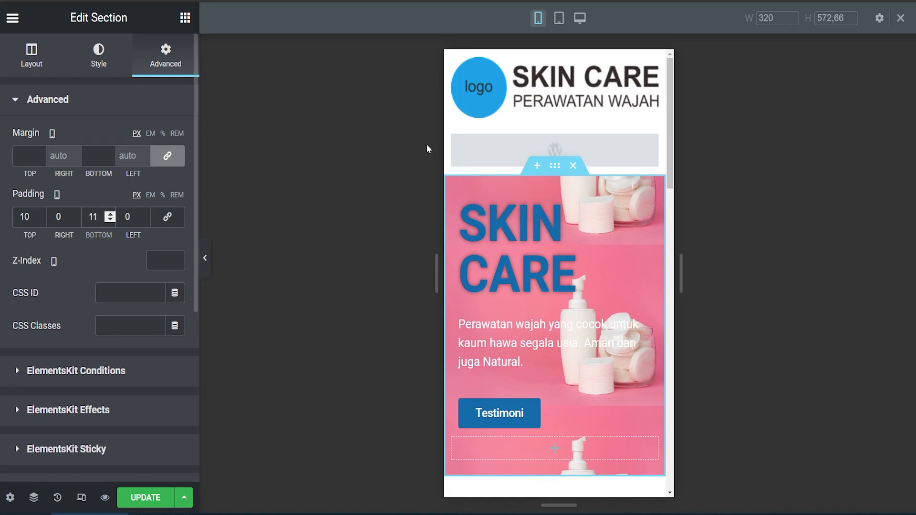
# Step: Set the hero section's mobile background size to Cover and check the result on the page
pyautogui.click(108, 62)
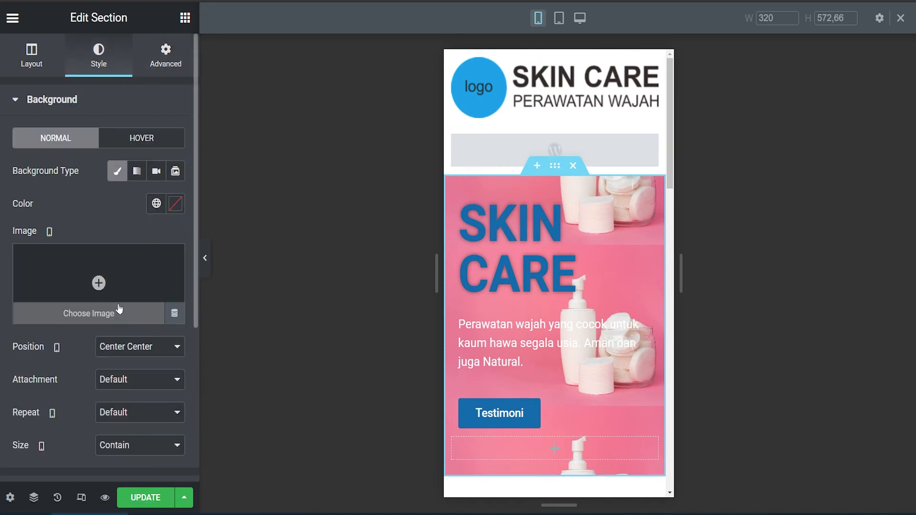
pyautogui.click(124, 448)
pyautogui.click(129, 407)
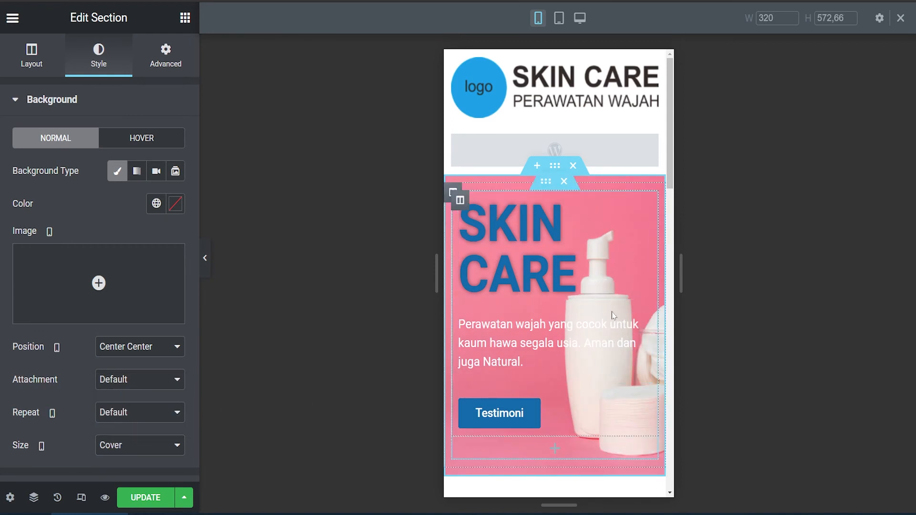
pyautogui.scroll(-4, 612, 250)
pyautogui.scroll(4, 613, 251)
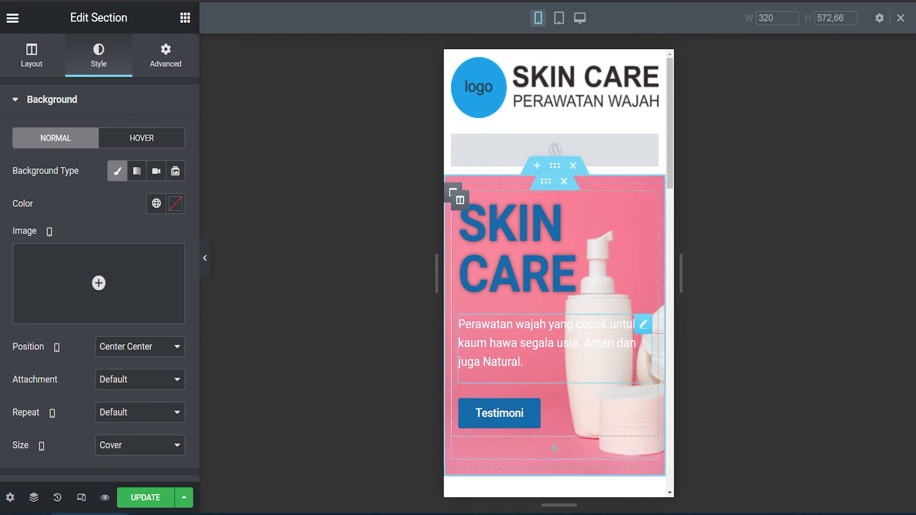
# Step: Review the hero paragraph's typography settings and enable a text shadow on the paragraph with its default values
pyautogui.click(502, 337)
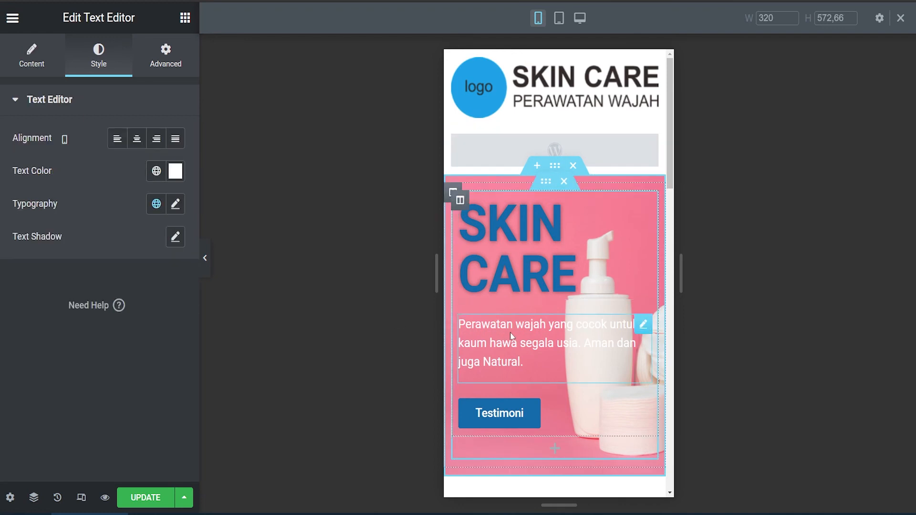
pyautogui.click(175, 205)
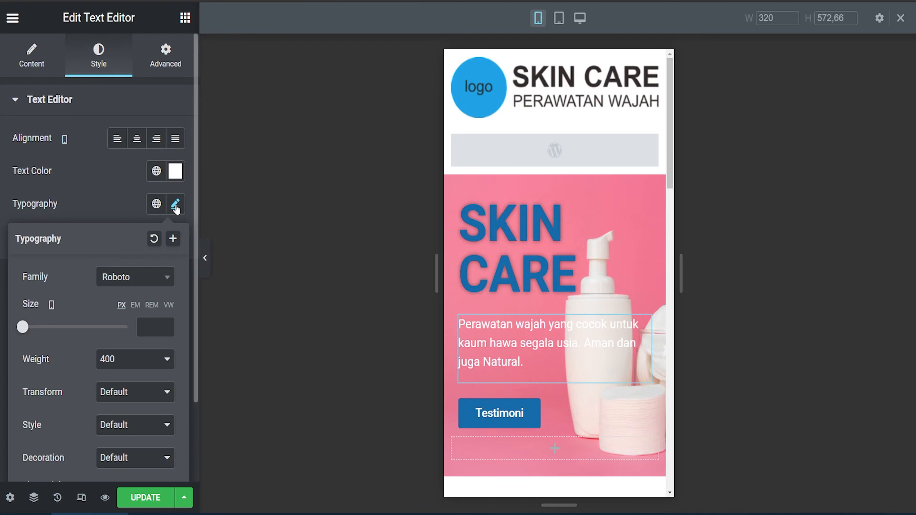
pyautogui.click(120, 204)
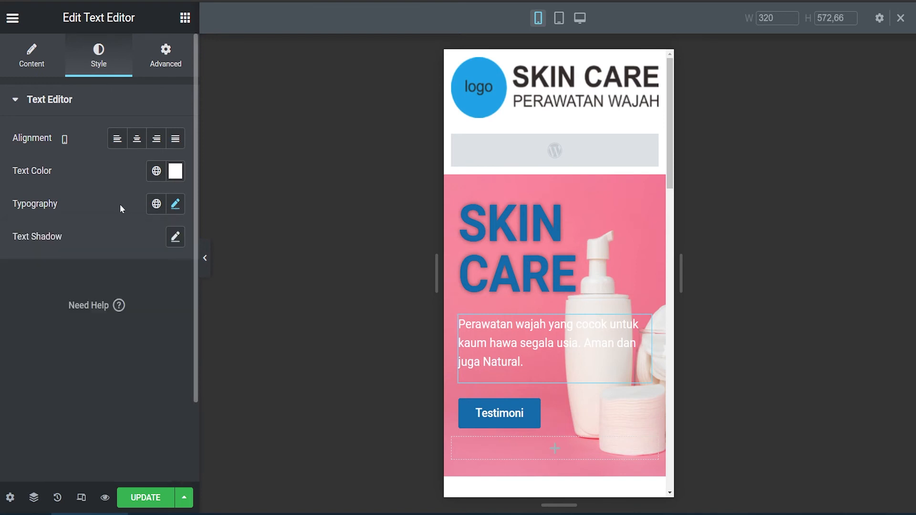
pyautogui.click(178, 204)
pyautogui.scroll(-2, 125, 293)
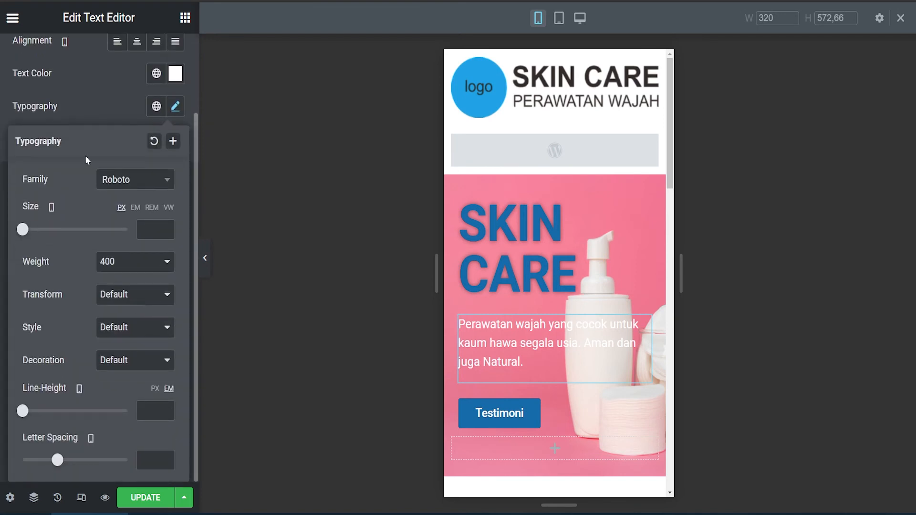
pyautogui.click(111, 123)
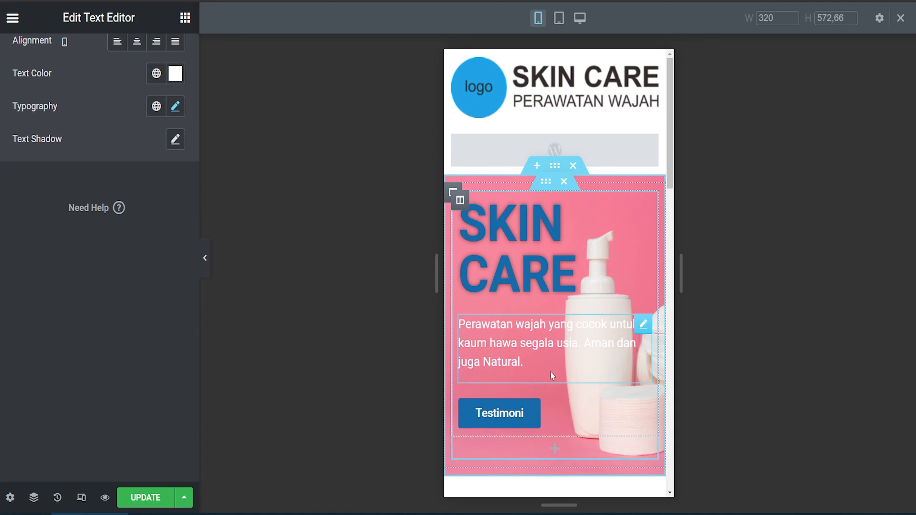
pyautogui.click(179, 147)
pyautogui.click(102, 237)
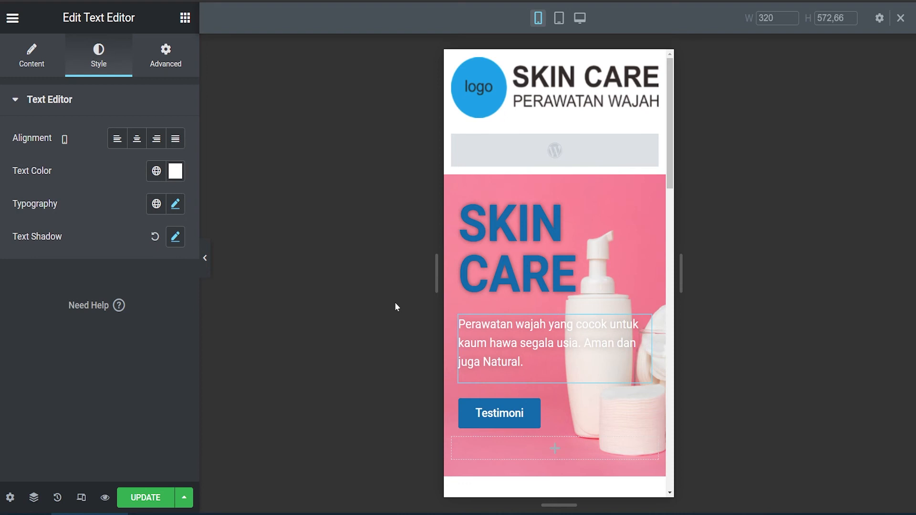
# Step: Center the Testimoni button in the hero section for the mobile layout
pyautogui.click(512, 422)
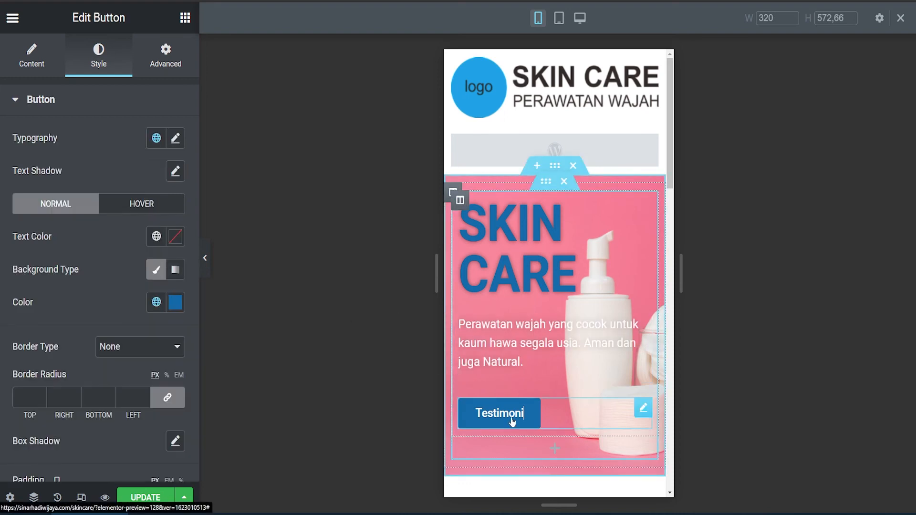
pyautogui.scroll(-3, 125, 327)
pyautogui.scroll(3, 125, 327)
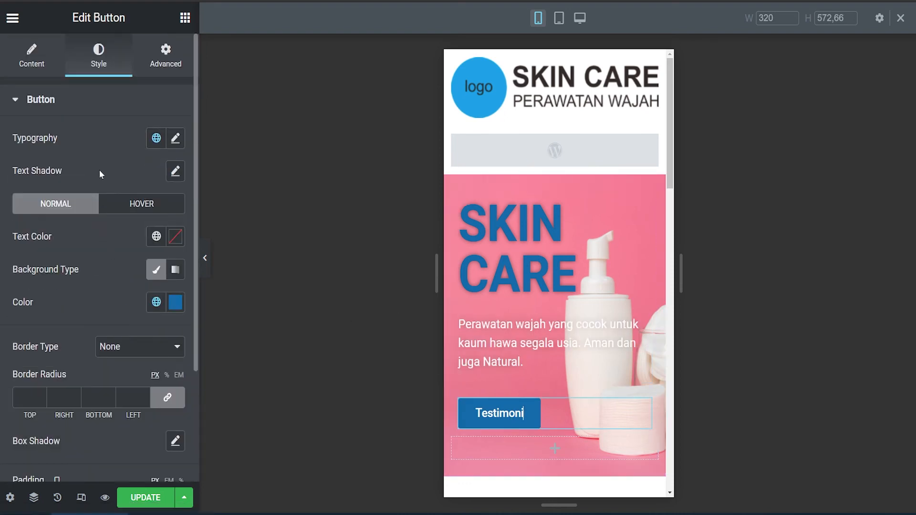
pyautogui.click(39, 61)
pyautogui.click(136, 255)
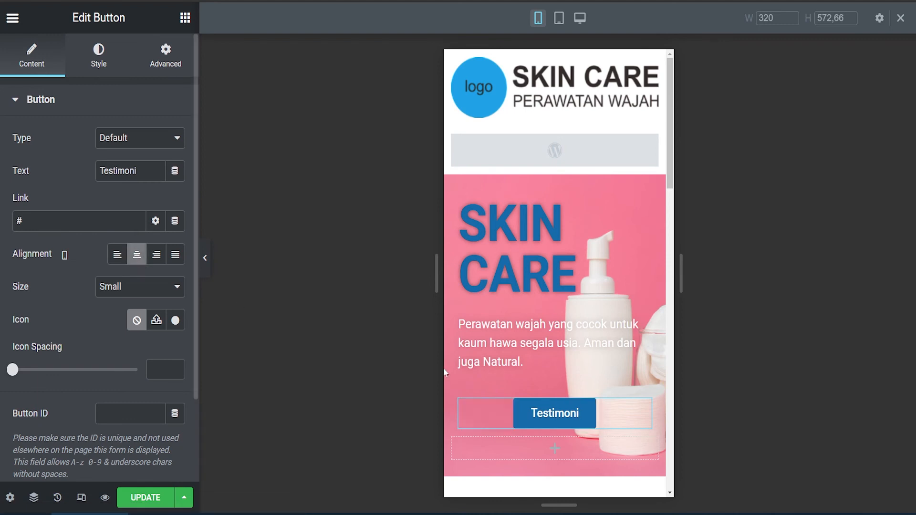
# Step: Center the SKIN CARE heading in the hero section for the mobile layout
pyautogui.click(529, 265)
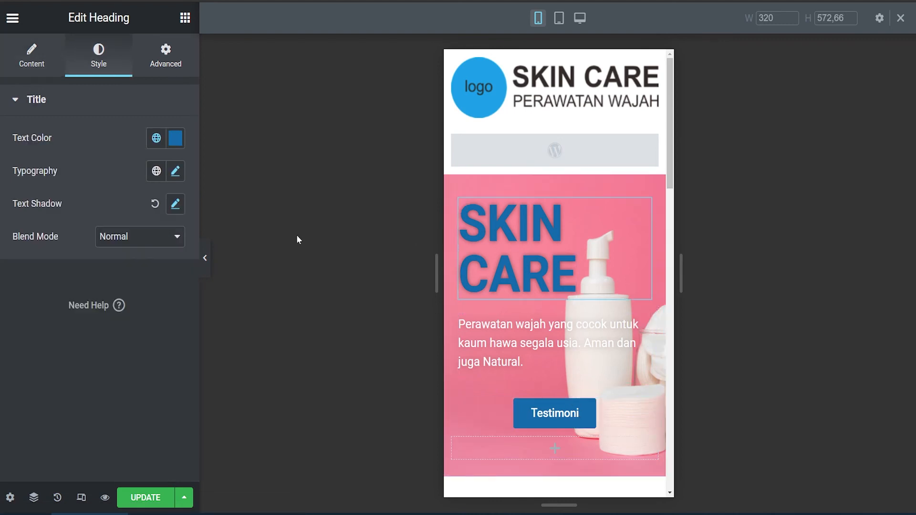
pyautogui.click(176, 171)
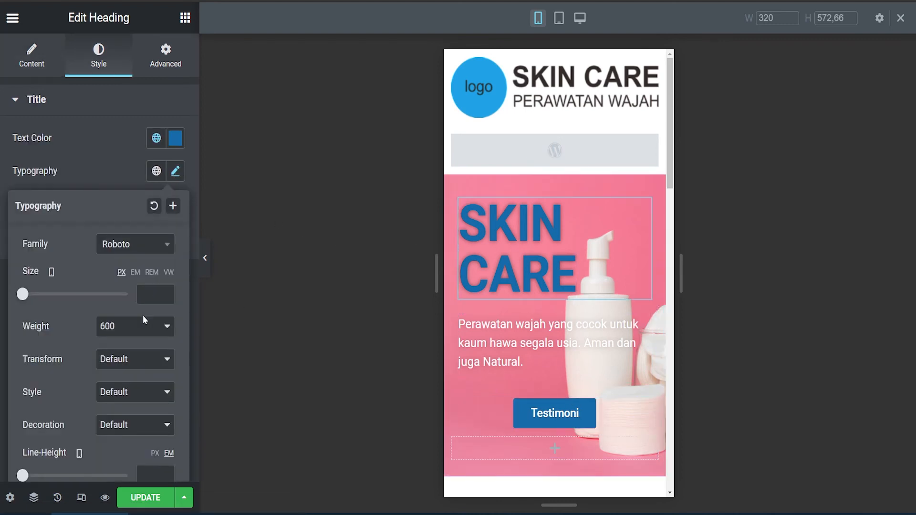
pyautogui.click(115, 173)
pyautogui.click(45, 62)
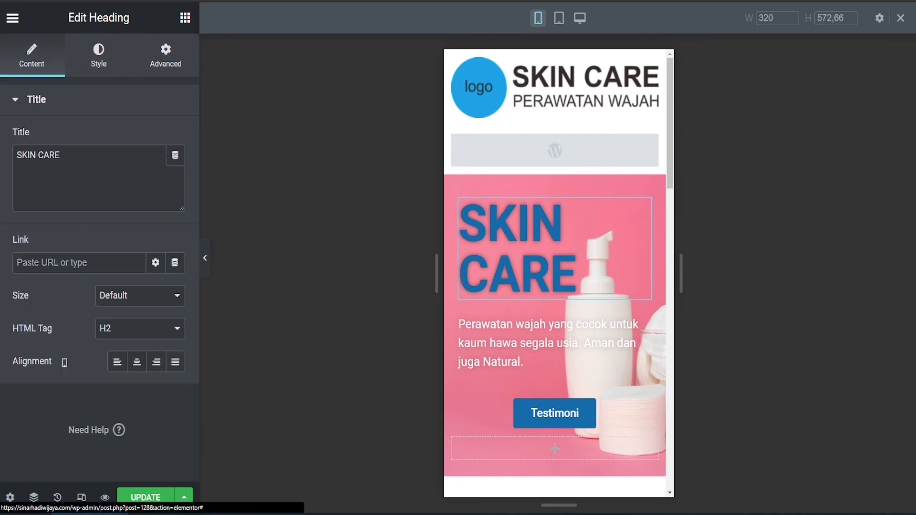
pyautogui.click(137, 362)
# Step: Center the hero's description paragraph for the mobile layout
pyautogui.click(643, 324)
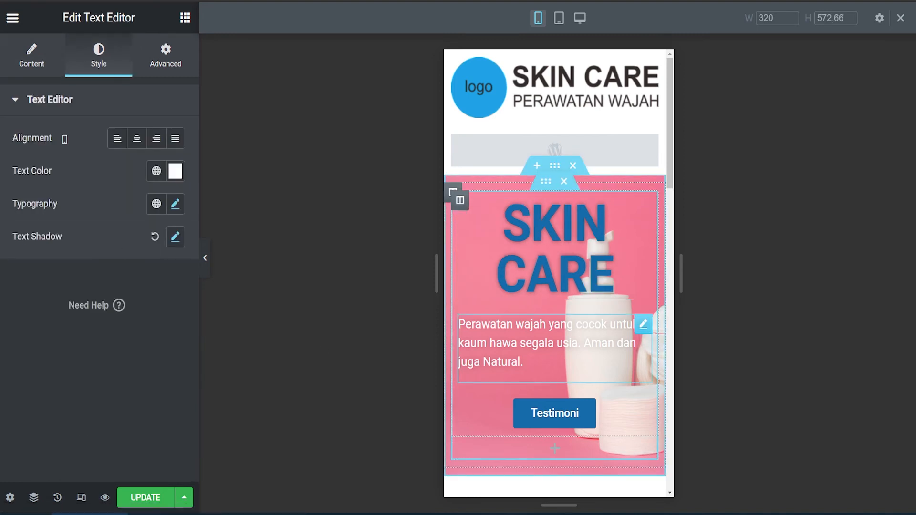
pyautogui.click(32, 60)
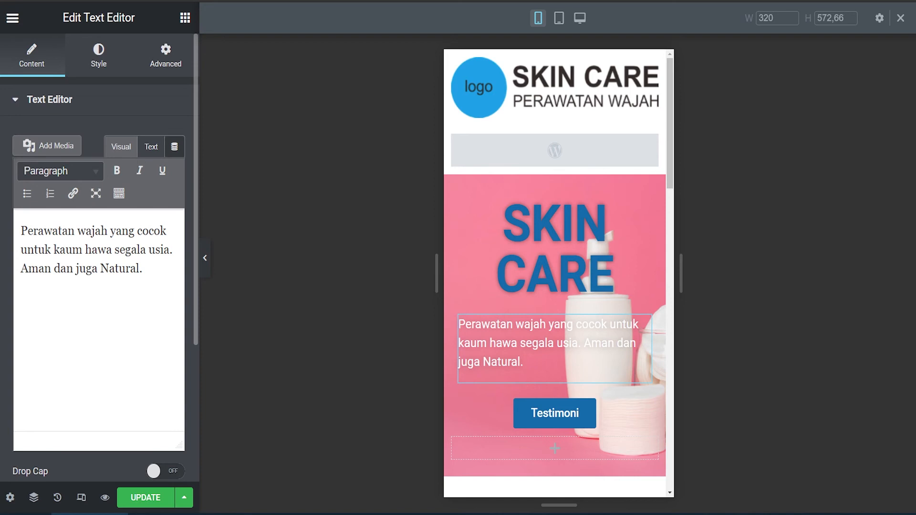
pyautogui.click(99, 56)
pyautogui.click(136, 138)
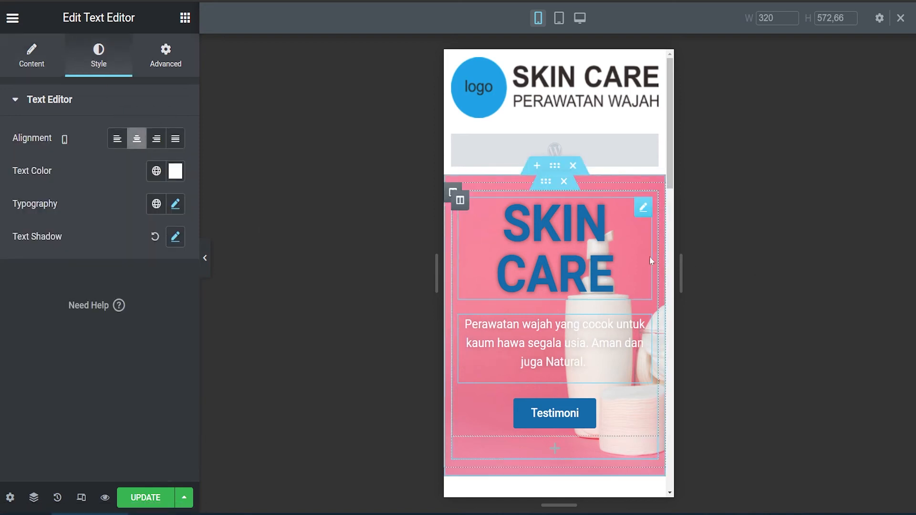
# Step: Review the stacked benefit boxes and set the first benefit column's mobile width to 50%
pyautogui.scroll(-6, 649, 256)
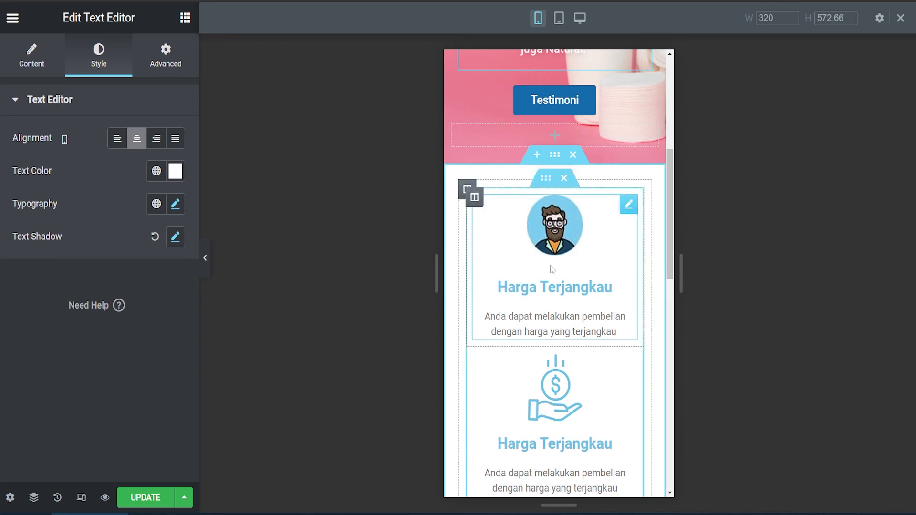
pyautogui.scroll(-10, 551, 270)
pyautogui.scroll(10, 551, 287)
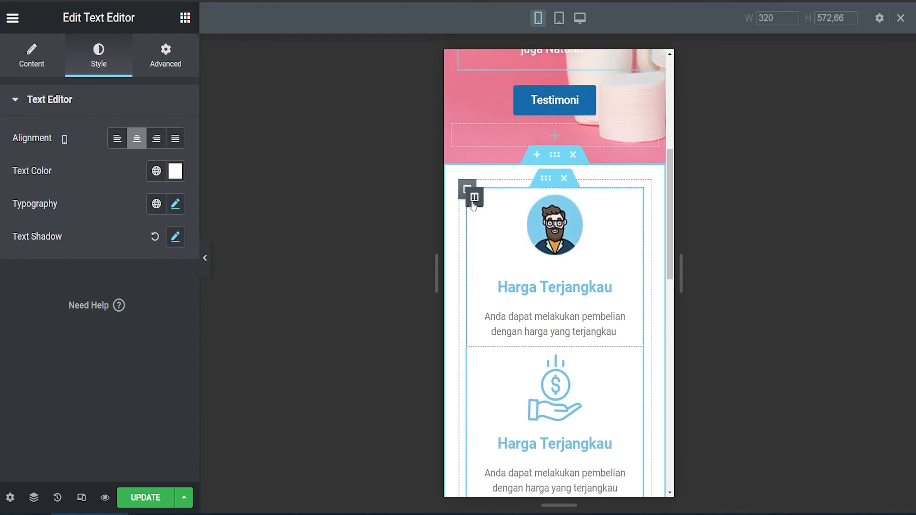
pyautogui.click(474, 197)
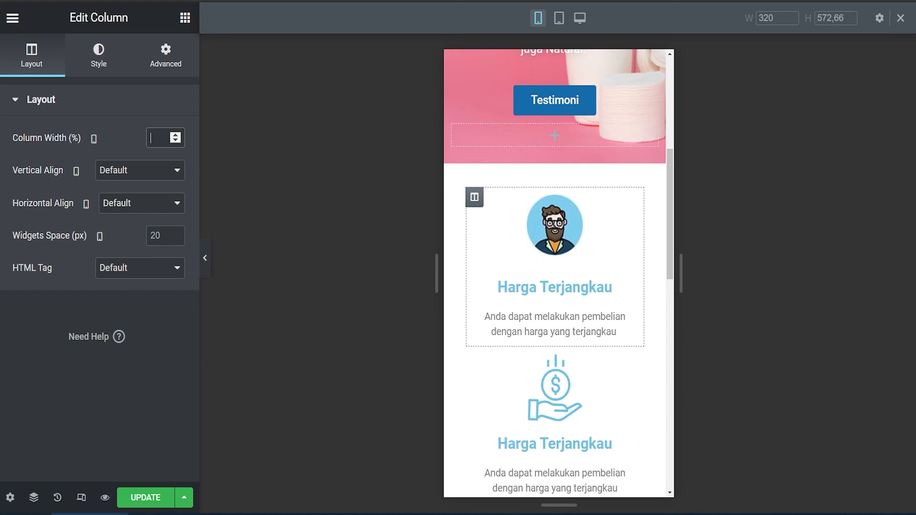
pyautogui.write('50')
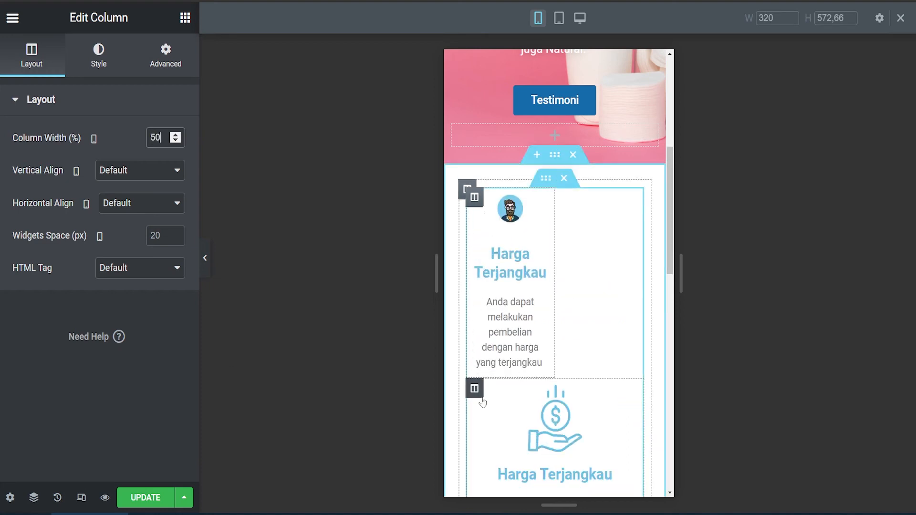
# Step: Set the mobile column width of the second, third and fourth benefit columns to 50% each
pyautogui.click(474, 391)
pyautogui.write('50')
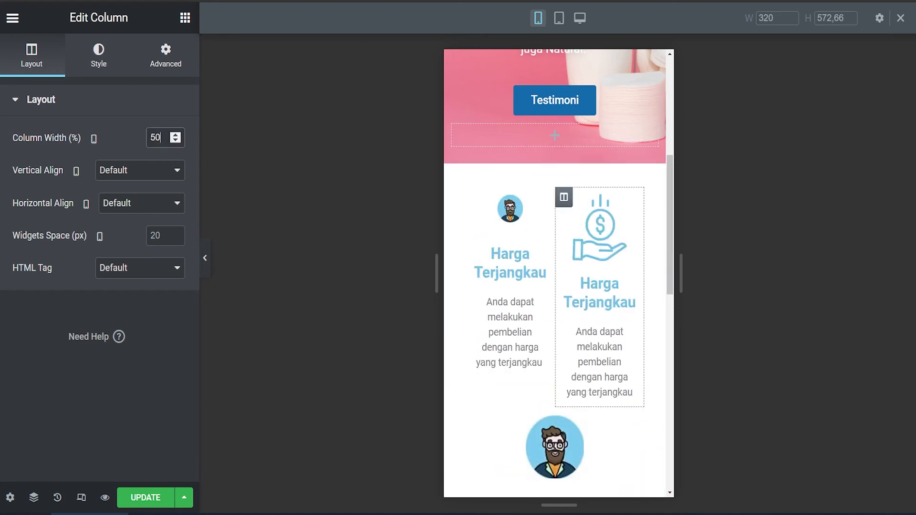
pyautogui.scroll(-3, 474, 314)
pyautogui.click(474, 315)
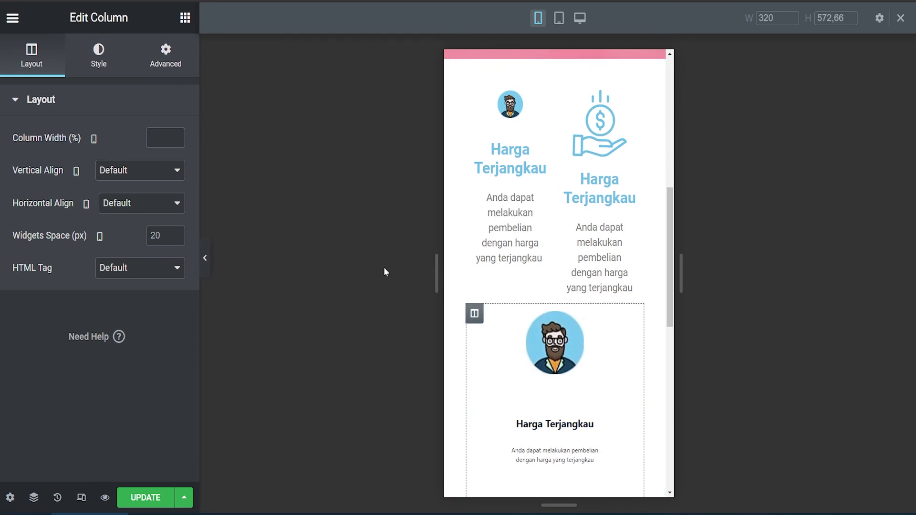
pyautogui.write('50')
pyautogui.scroll(-5, 525, 382)
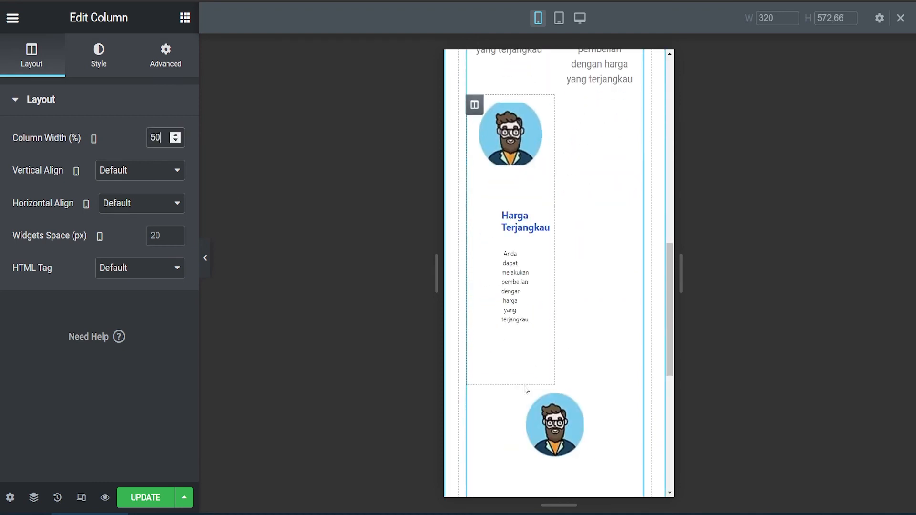
pyautogui.click(474, 397)
pyautogui.write('50')
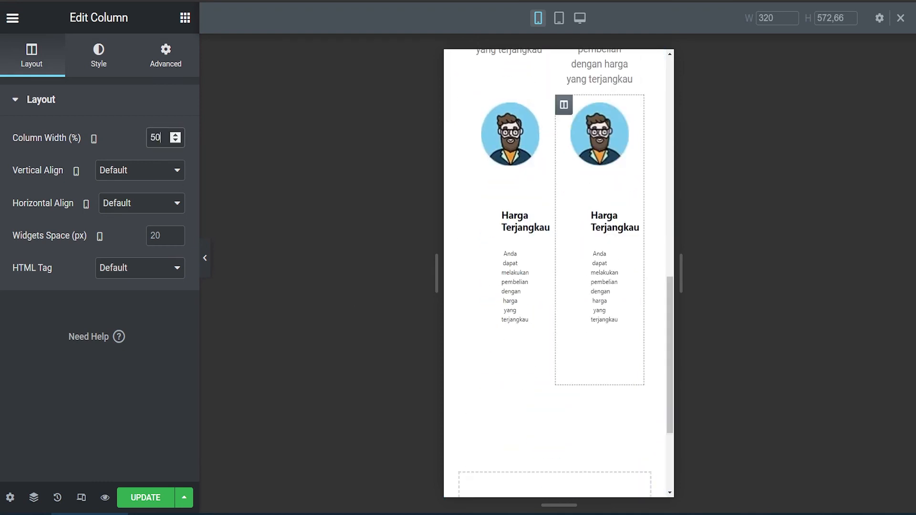
pyautogui.scroll(5, 547, 183)
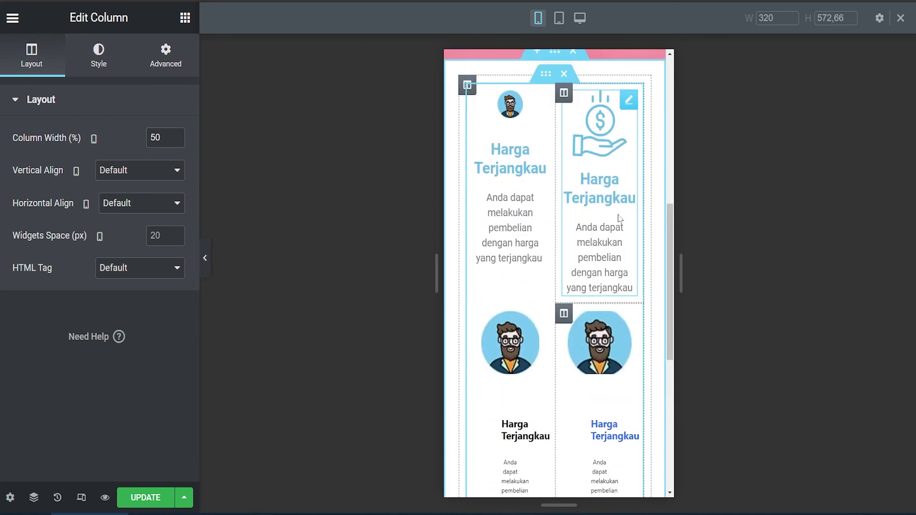
pyautogui.scroll(-1, 547, 184)
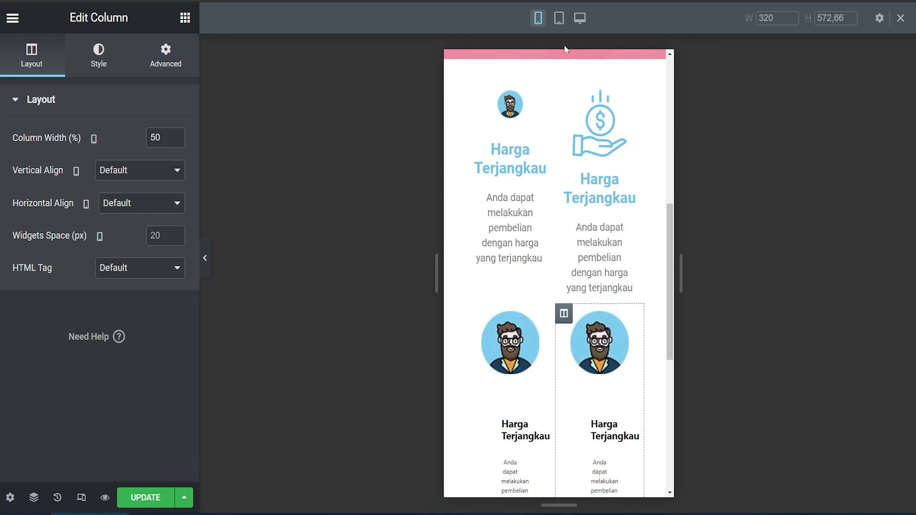
# Step: Compare how the four benefit boxes are arranged in the desktop and mobile layouts
pyautogui.click(580, 19)
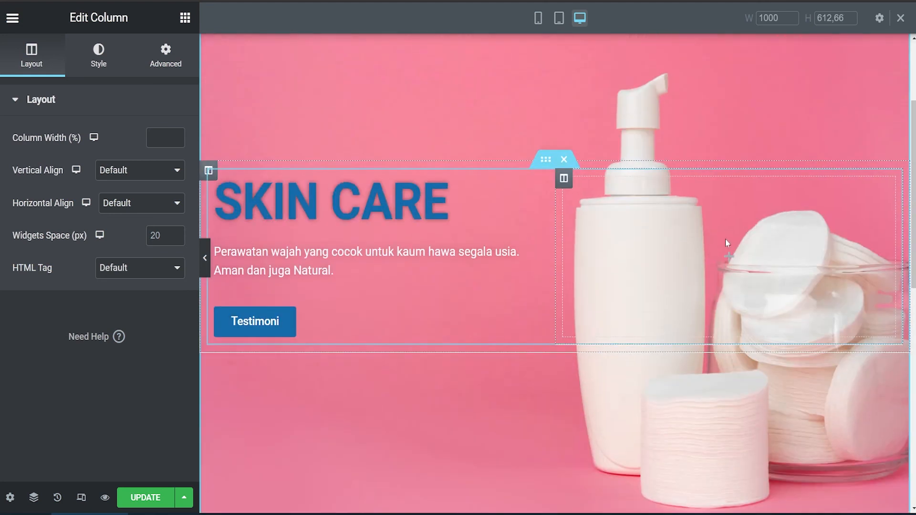
pyautogui.scroll(-8, 688, 223)
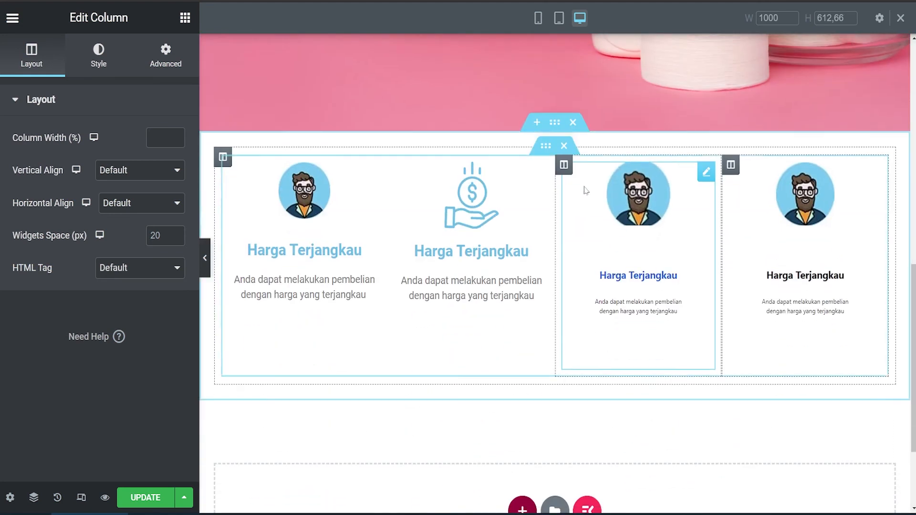
pyautogui.scroll(2, 594, 183)
pyautogui.scroll(2, 594, 183)
pyautogui.click(538, 18)
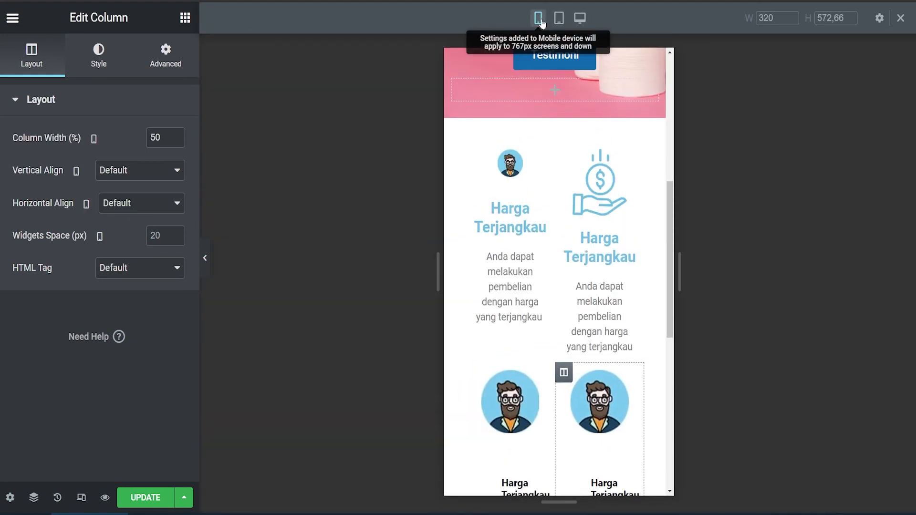
pyautogui.scroll(-3, 592, 191)
pyautogui.scroll(5, 593, 201)
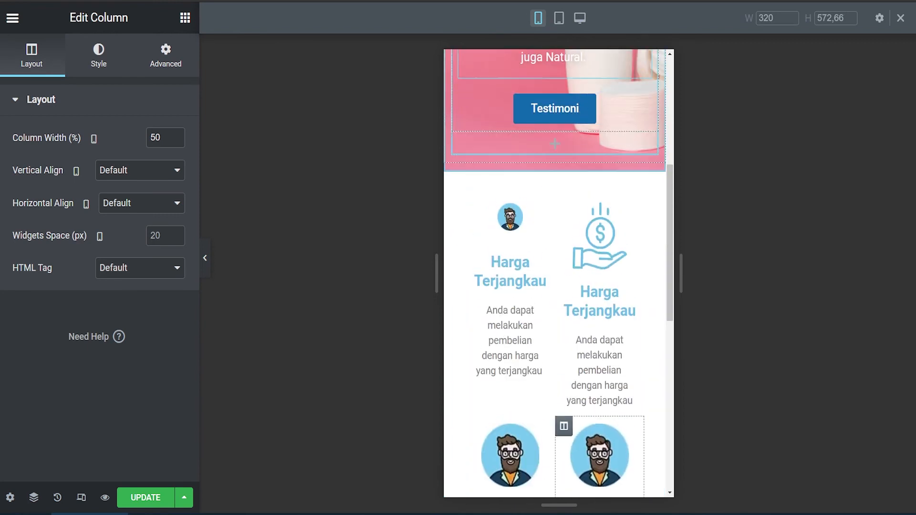
pyautogui.click(578, 19)
pyautogui.scroll(-8, 422, 345)
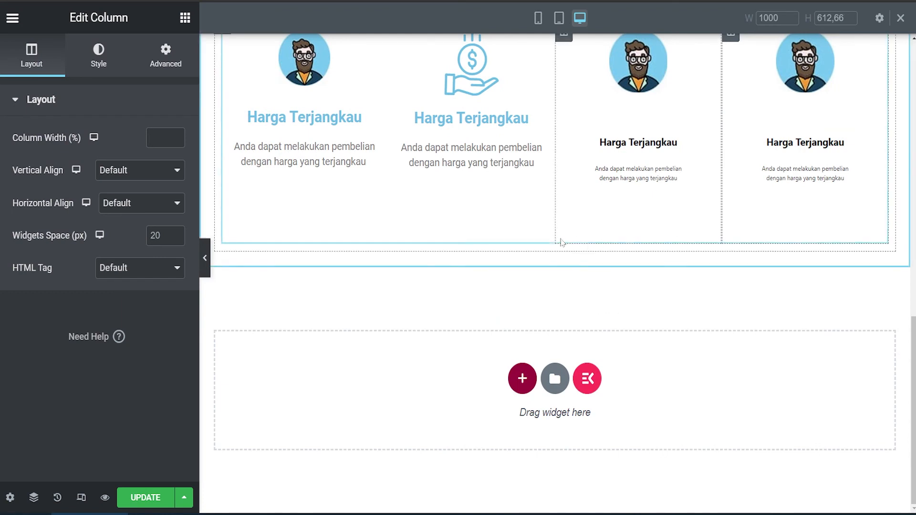
pyautogui.scroll(3, 484, 290)
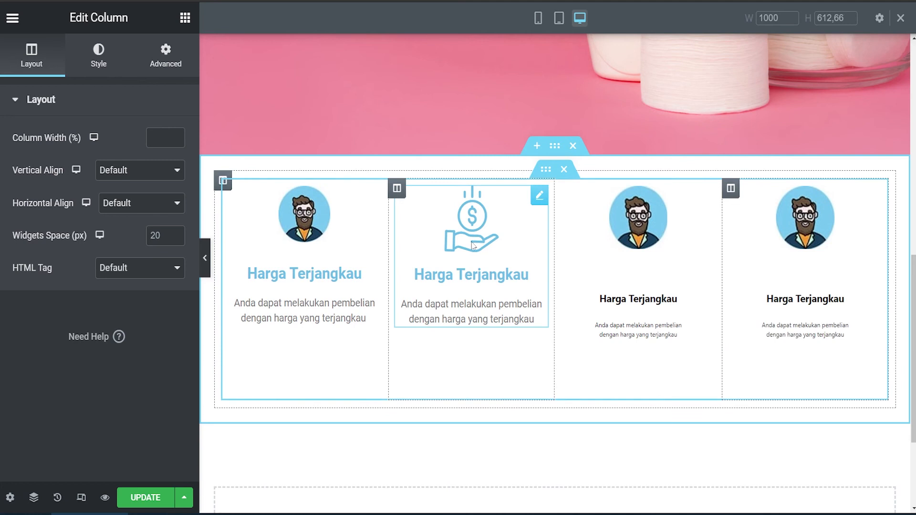
pyautogui.scroll(-3, 564, 298)
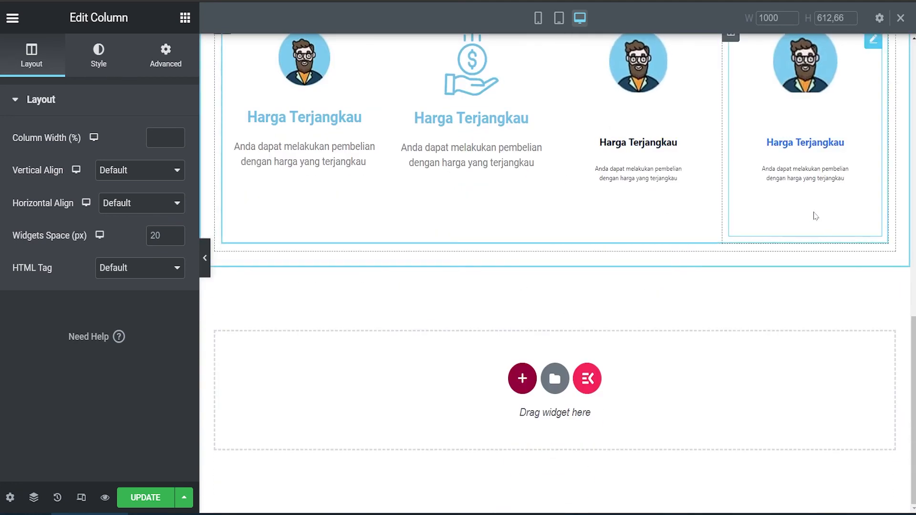
# Step: Bring up the widget list and look over the hero and benefit sections in the desktop layout
pyautogui.click(165, 60)
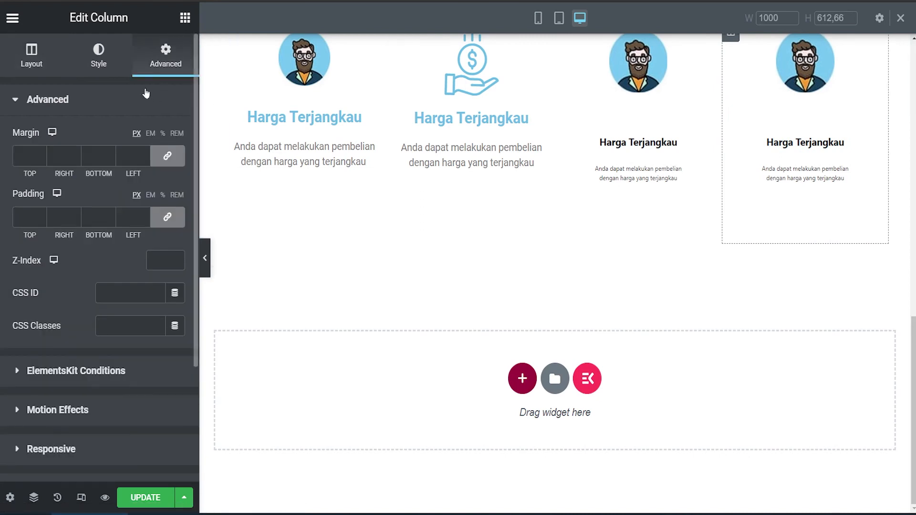
pyautogui.click(185, 18)
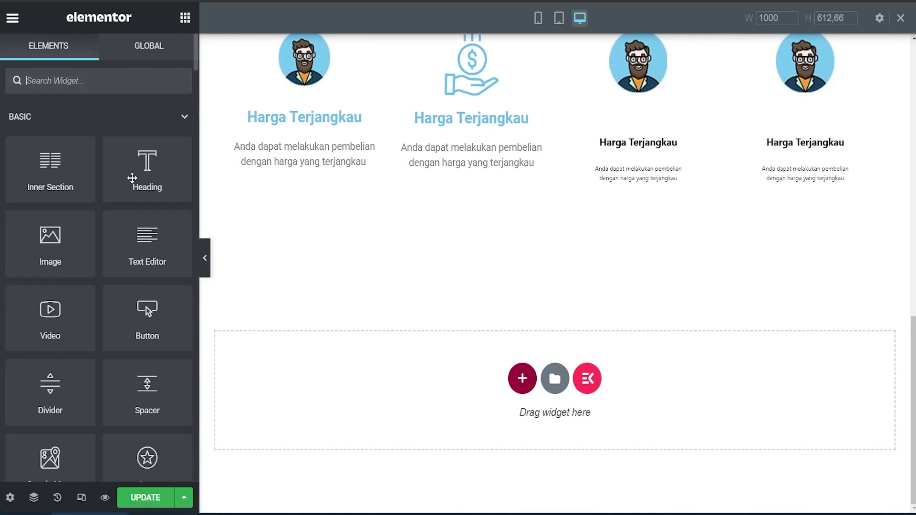
pyautogui.moveTo(147, 169); pyautogui.dragTo(128, 129)
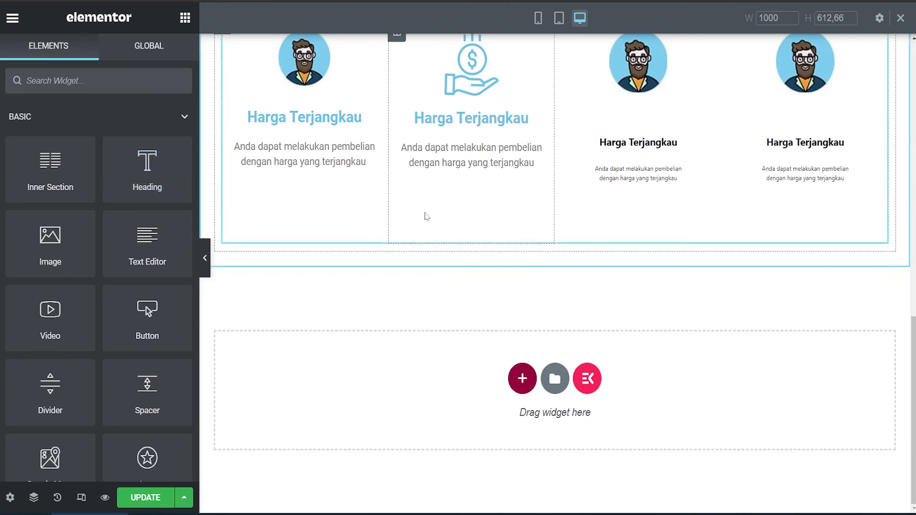
pyautogui.scroll(3, 589, 288)
pyautogui.scroll(-4, 572, 296)
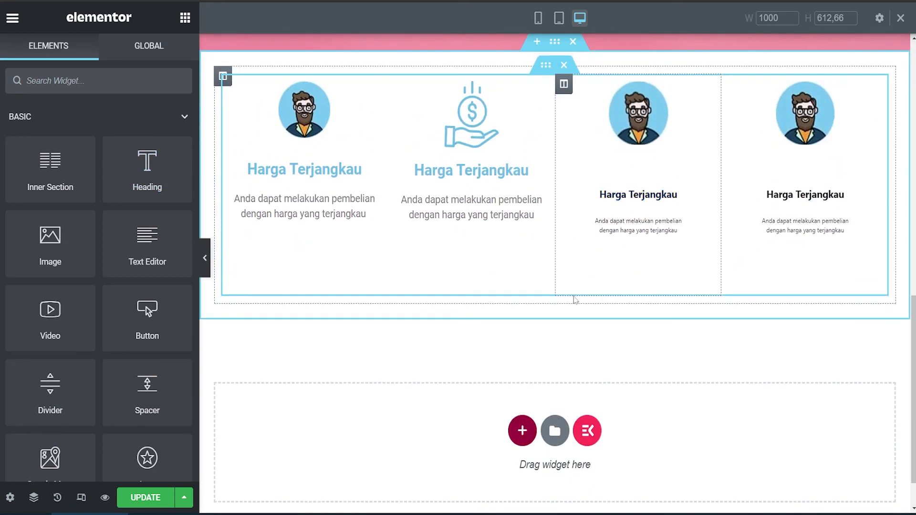
pyautogui.scroll(5, 574, 320)
pyautogui.scroll(5, 577, 320)
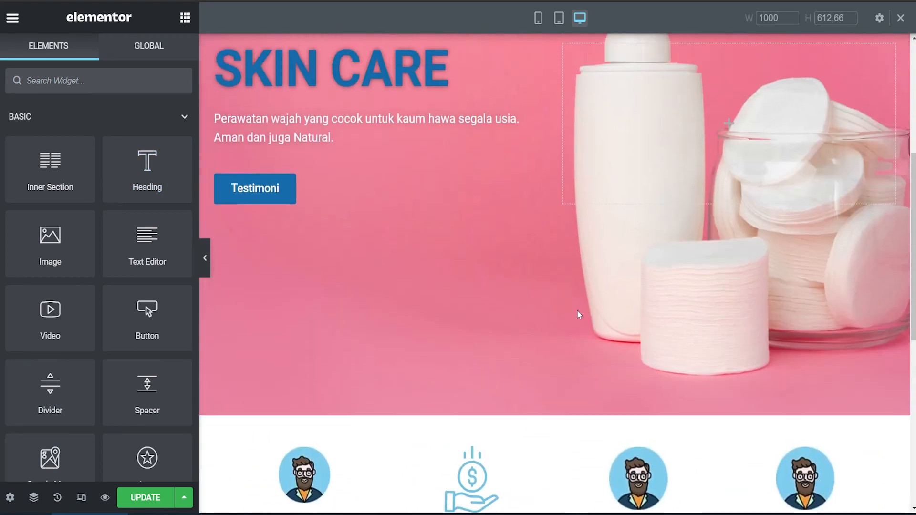
pyautogui.scroll(6, 579, 315)
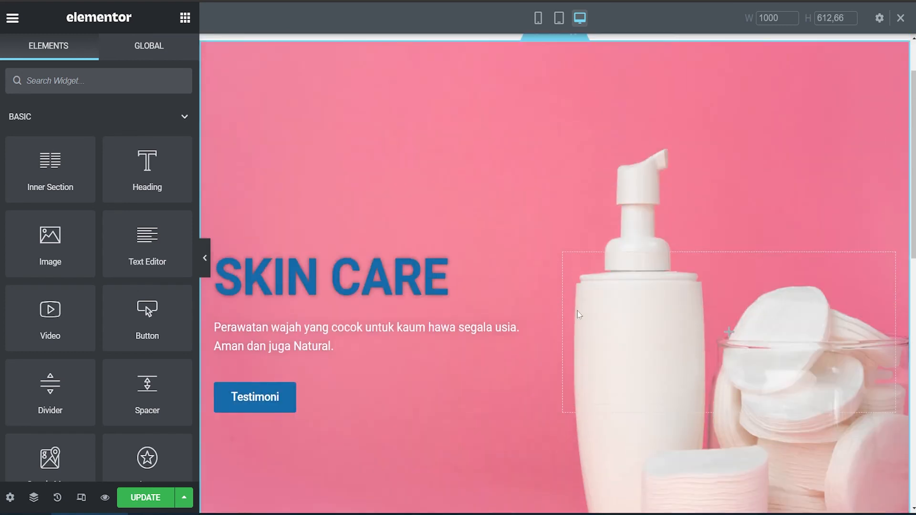
pyautogui.scroll(-3, 510, 183)
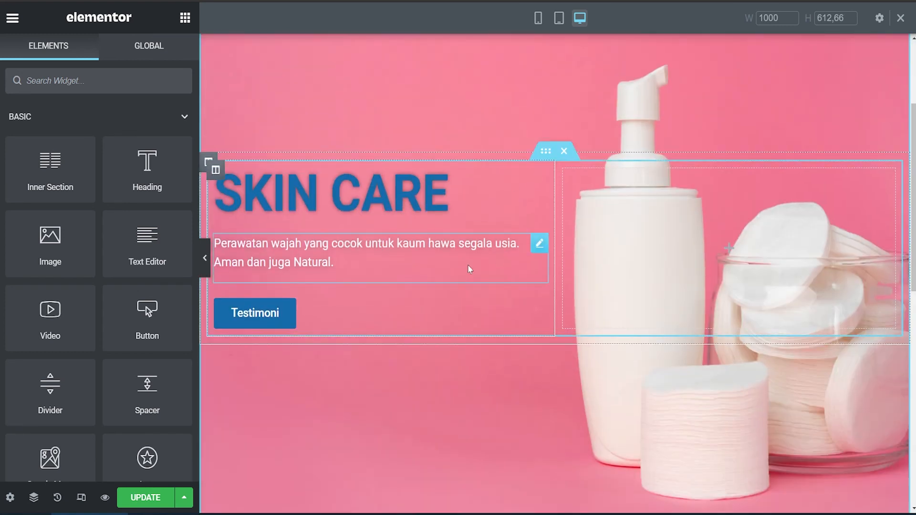
pyautogui.scroll(-4, 470, 268)
pyautogui.scroll(3, 562, 218)
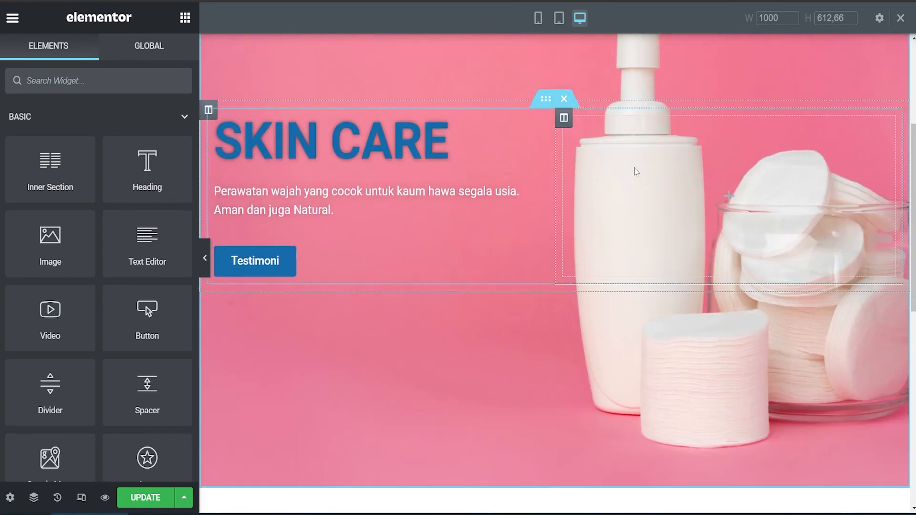
pyautogui.scroll(-7, 570, 295)
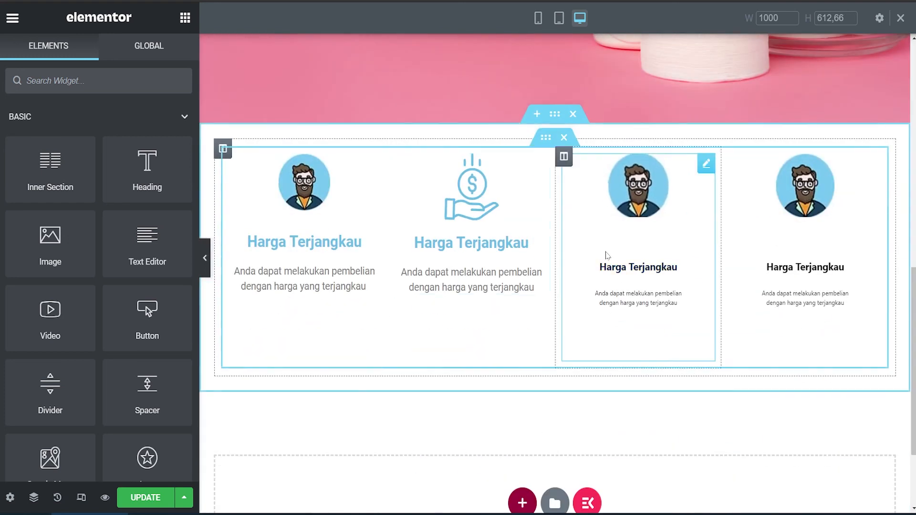
pyautogui.scroll(-3, 489, 258)
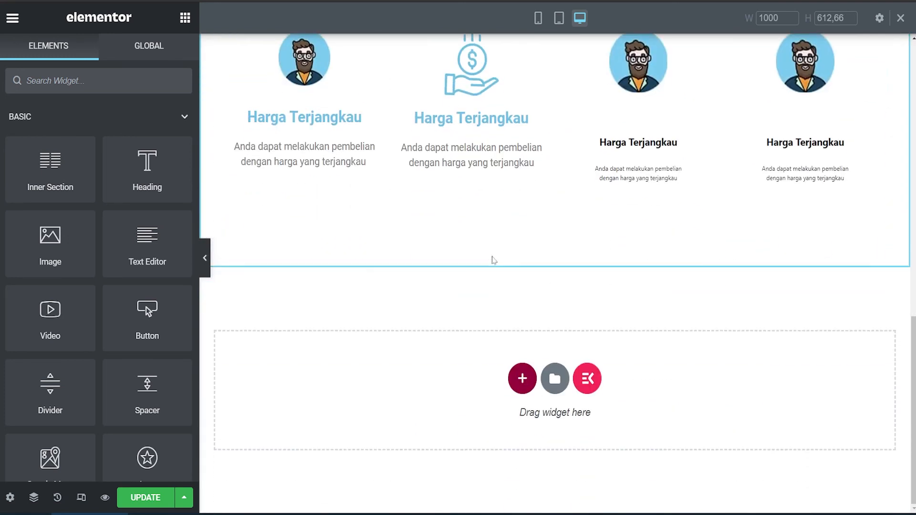
pyautogui.scroll(2, 493, 253)
pyautogui.scroll(-2, 301, 321)
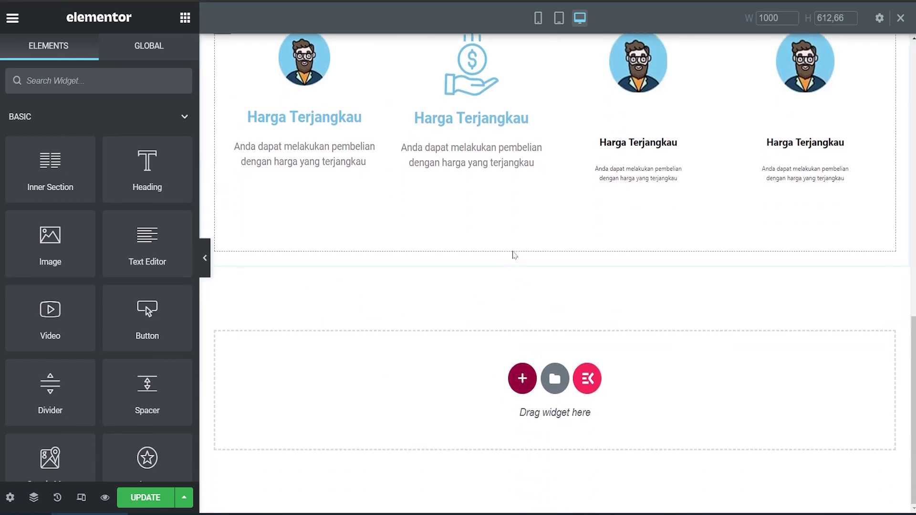
# Step: Add a new single-column section below the benefit boxes
pyautogui.click(522, 378)
pyautogui.scroll(-2, 408, 301)
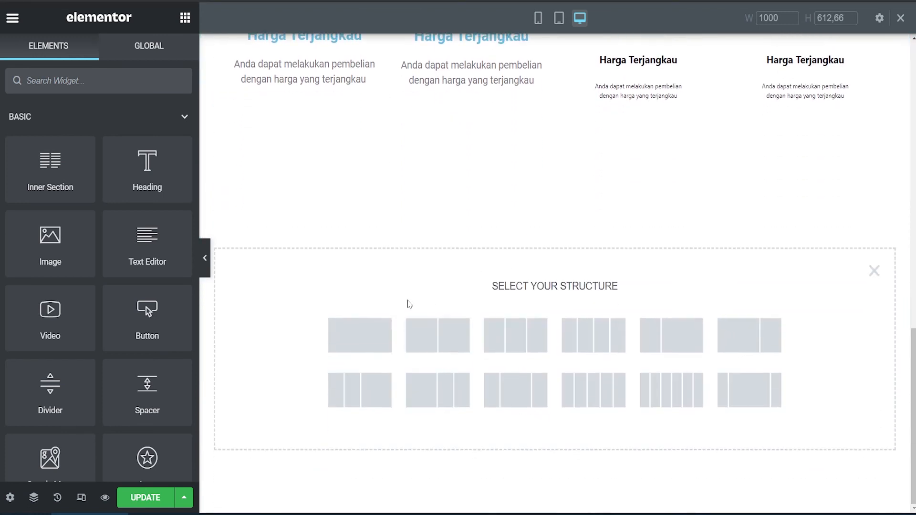
pyautogui.click(374, 329)
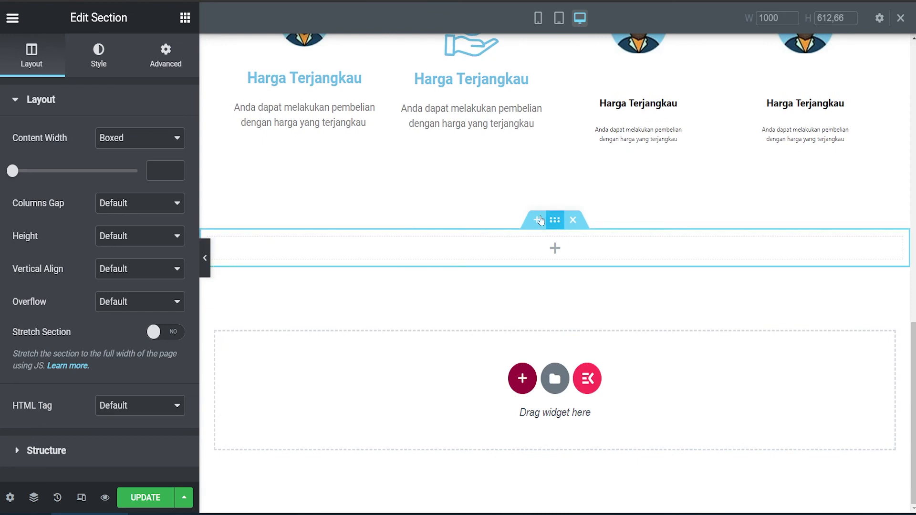
# Step: Give the new section a classic background in the salmon colour #F39B89
pyautogui.click(119, 69)
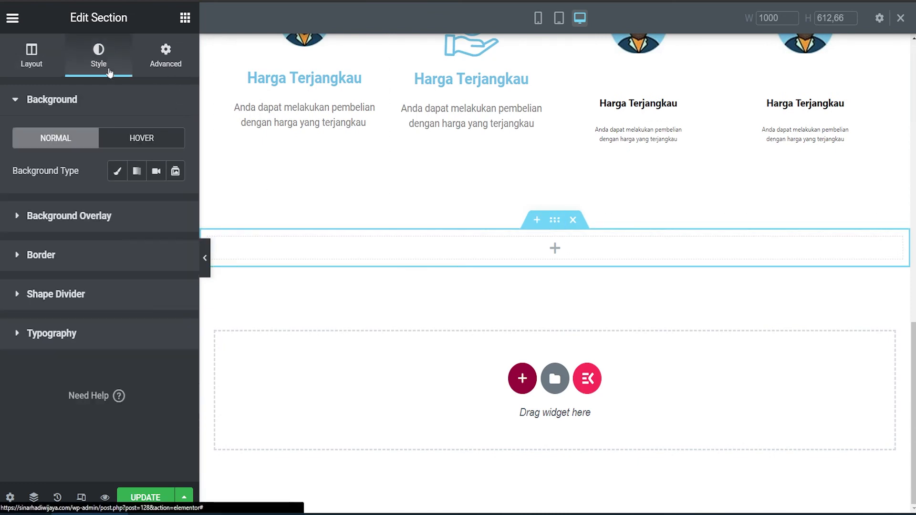
pyautogui.click(117, 170)
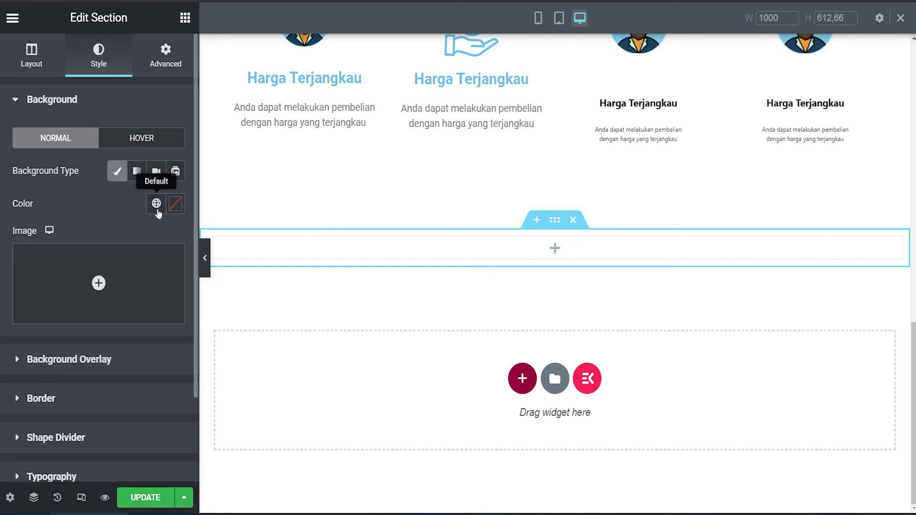
pyautogui.click(156, 203)
pyautogui.click(175, 203)
pyautogui.moveTo(205, 264)
pyautogui.mouseDown()
pyautogui.moveTo(168, 262)
pyautogui.moveTo(139, 317)
pyautogui.moveTo(87, 313)
pyautogui.mouseUp()
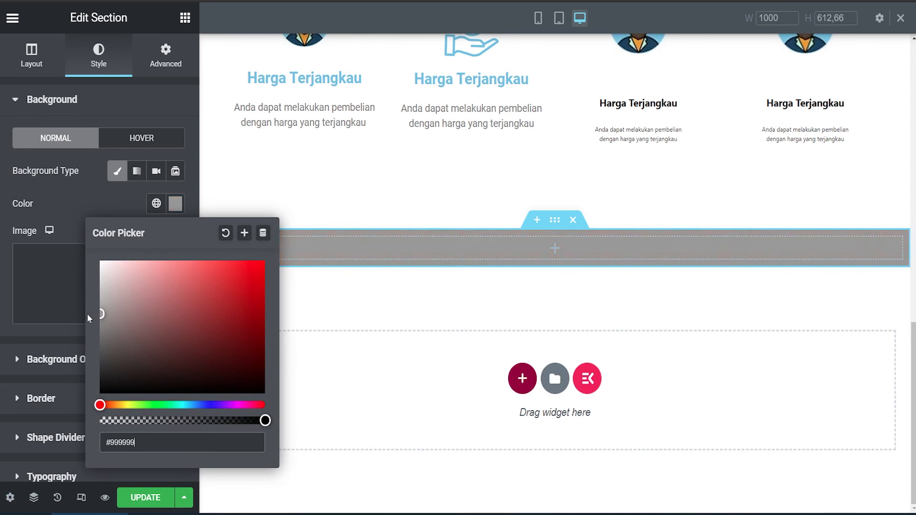
pyautogui.moveTo(104, 406)
pyautogui.mouseDown()
pyautogui.moveTo(119, 405)
pyautogui.moveTo(104, 405)
pyautogui.mouseUp()
pyautogui.click(170, 288)
pyautogui.moveTo(169, 288)
pyautogui.mouseDown()
pyautogui.moveTo(229, 260)
pyautogui.moveTo(180, 262)
pyautogui.moveTo(166, 289)
pyautogui.moveTo(172, 266)
pyautogui.mouseUp()
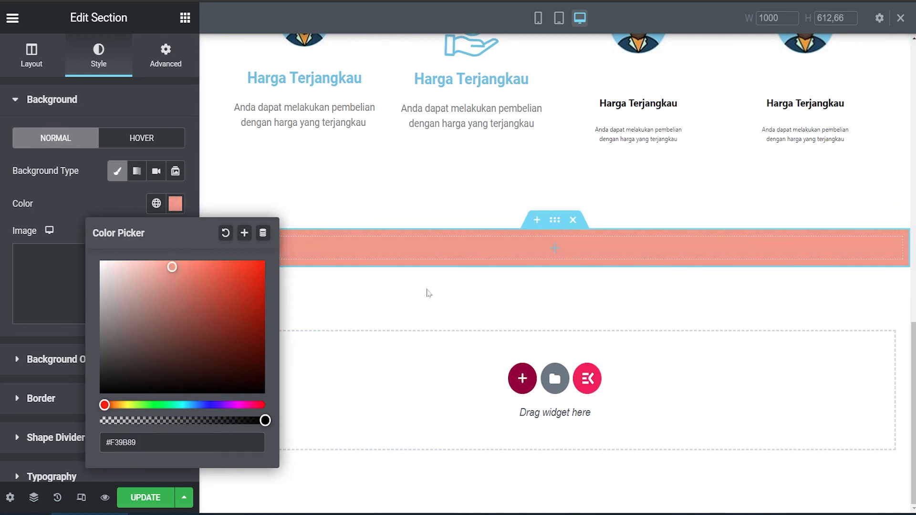
pyautogui.click(82, 244)
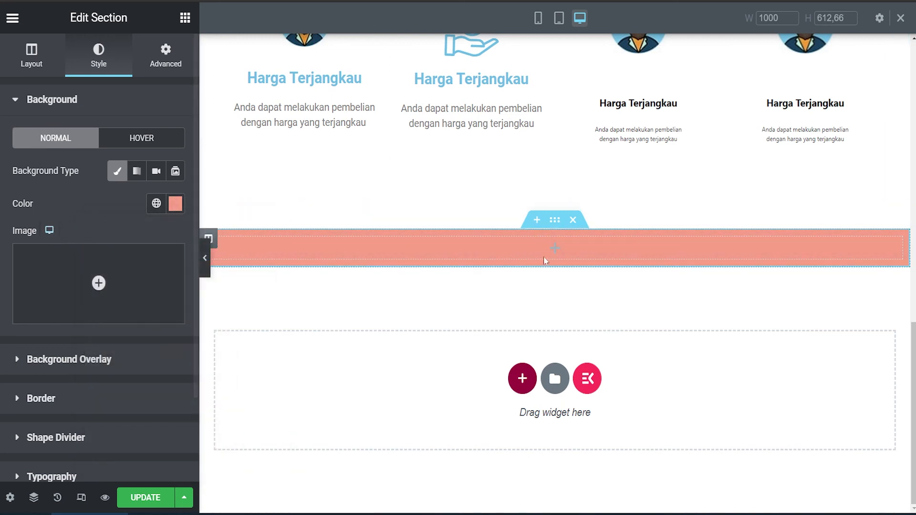
# Step: Check the sections above and add a Heading widget to the salmon-coloured section
pyautogui.scroll(5, 545, 253)
pyautogui.scroll(8, 535, 237)
pyautogui.scroll(-10, 537, 240)
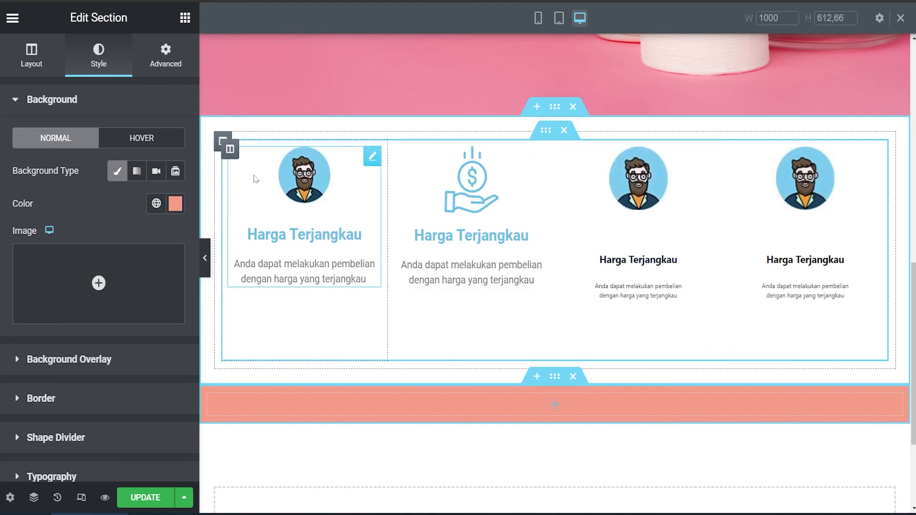
pyautogui.scroll(10, 630, 293)
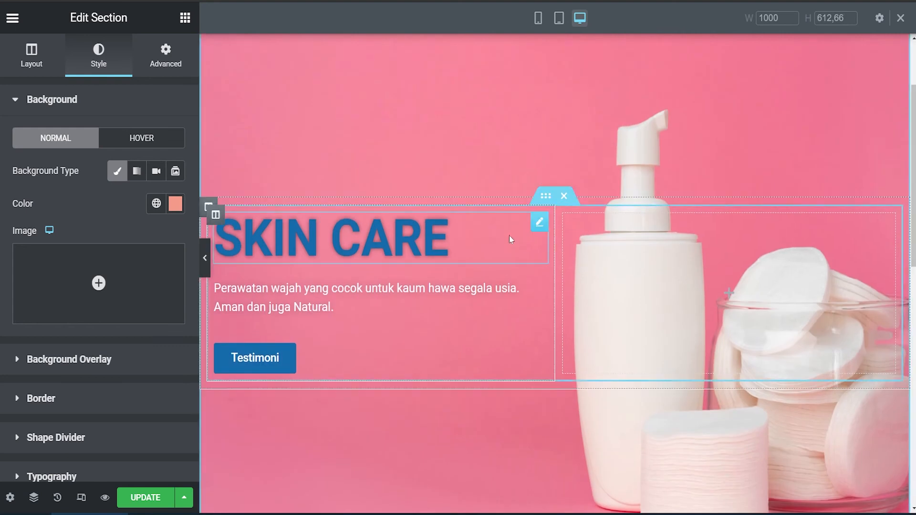
pyautogui.scroll(-12, 666, 290)
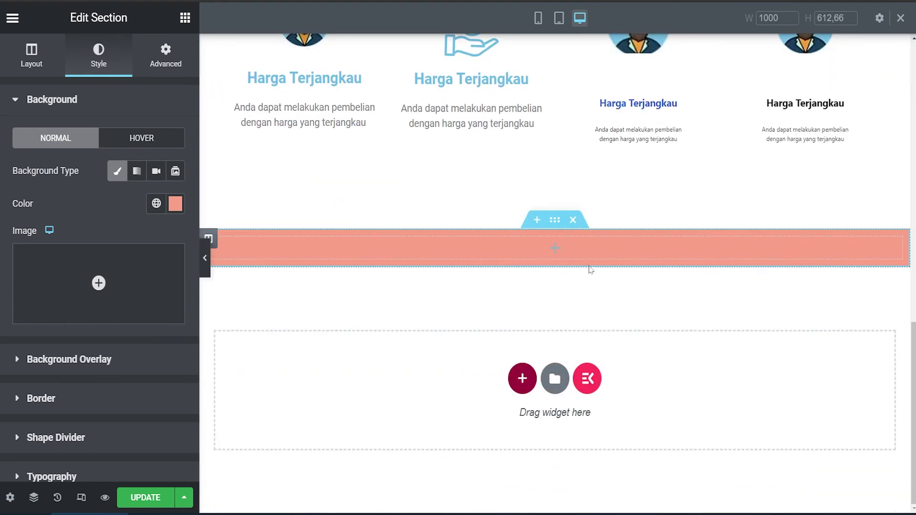
pyautogui.click(185, 18)
pyautogui.moveTo(147, 167); pyautogui.dragTo(565, 249)
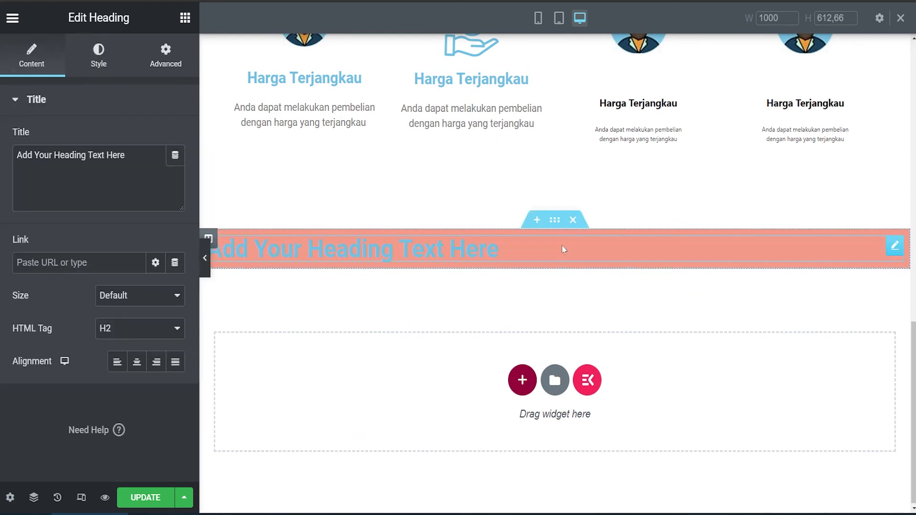
# Step: Set the heading text in the salmon section to "TAHUKAH KAMU ?" and centre it
pyautogui.moveTo(128, 155); pyautogui.dragTo(4, 168)
pyautogui.write('TAHUKAH KAMU ?')
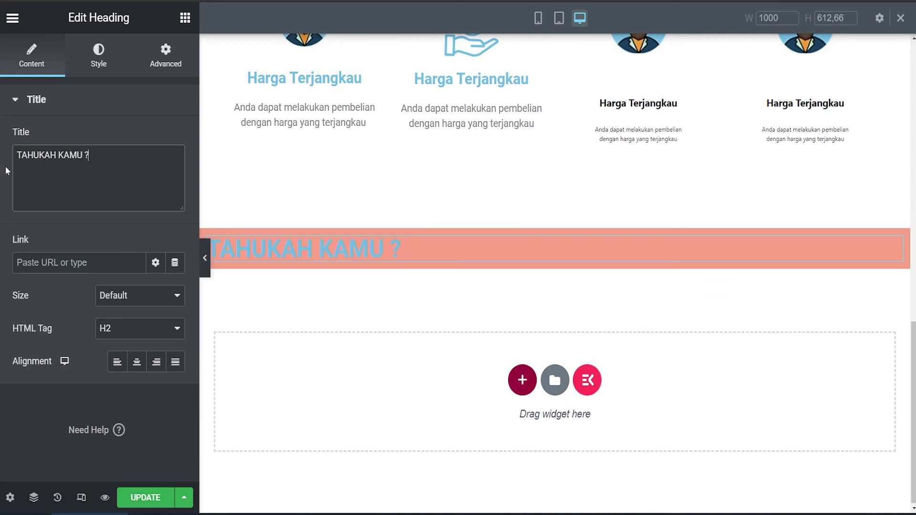
pyautogui.click(136, 361)
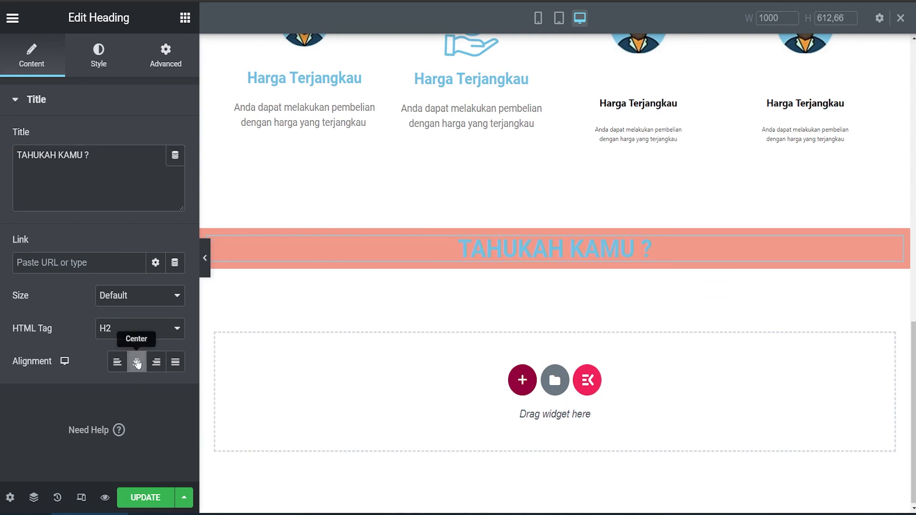
# Step: Give the "TAHUKAH KAMU ?" heading the global text colour Biru Branding
pyautogui.click(98, 53)
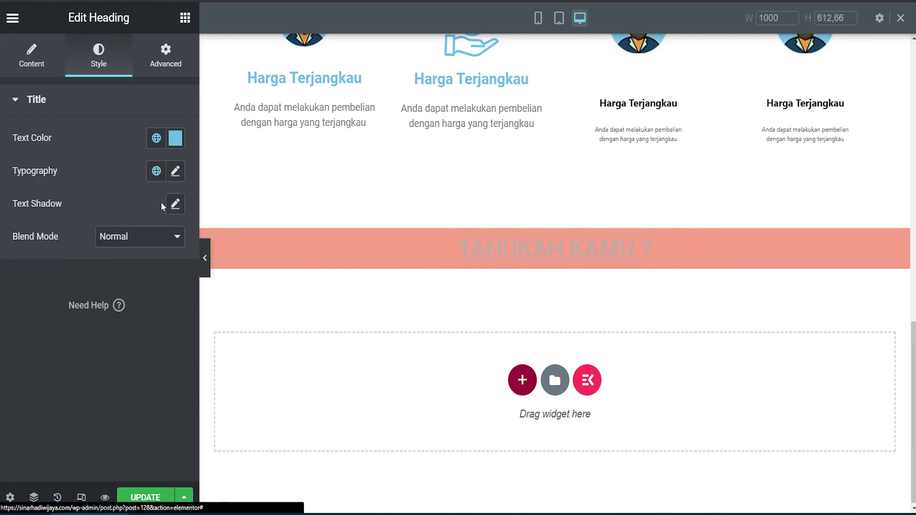
pyautogui.click(175, 138)
pyautogui.click(156, 138)
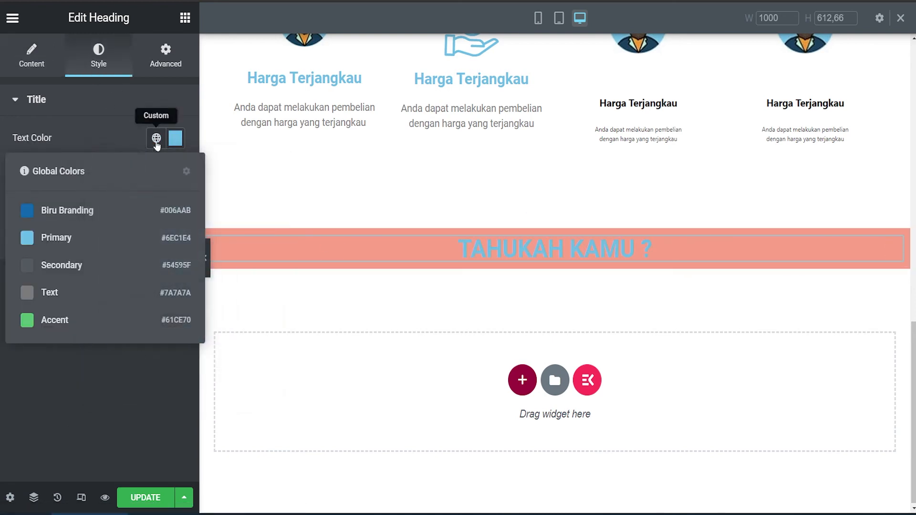
pyautogui.click(87, 217)
# Step: Compare with the sections above, and set the salmon section's padding, unlinked, to 50 px at the top and bottom
pyautogui.scroll(1, 344, 217)
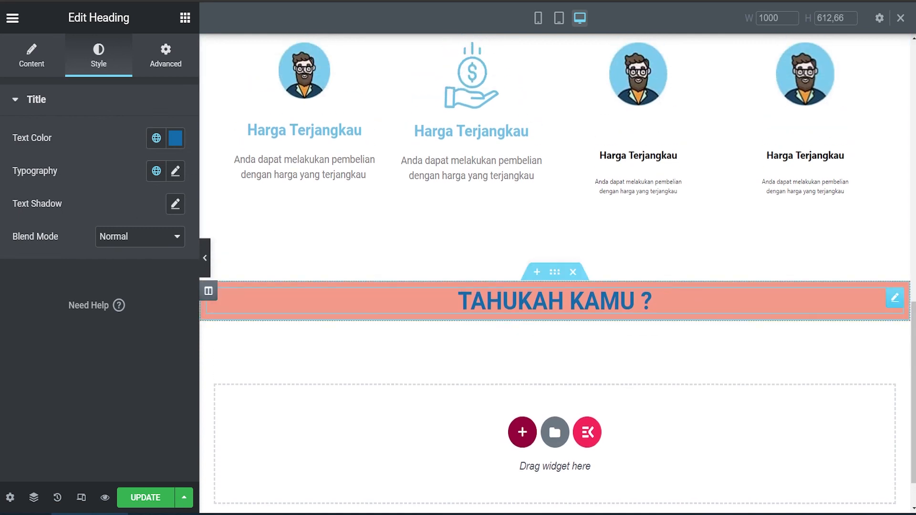
pyautogui.scroll(13, 484, 210)
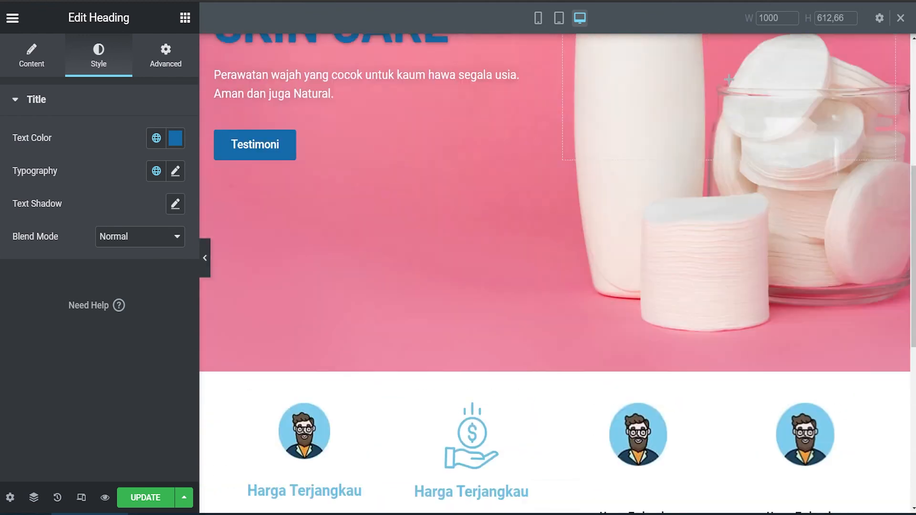
pyautogui.scroll(-5, 484, 211)
pyautogui.scroll(-9, 485, 239)
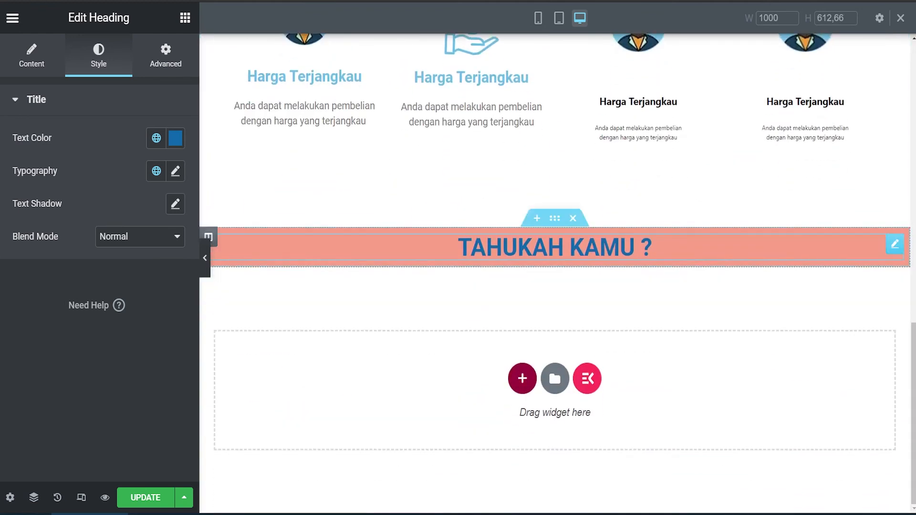
pyautogui.scroll(9, 728, 239)
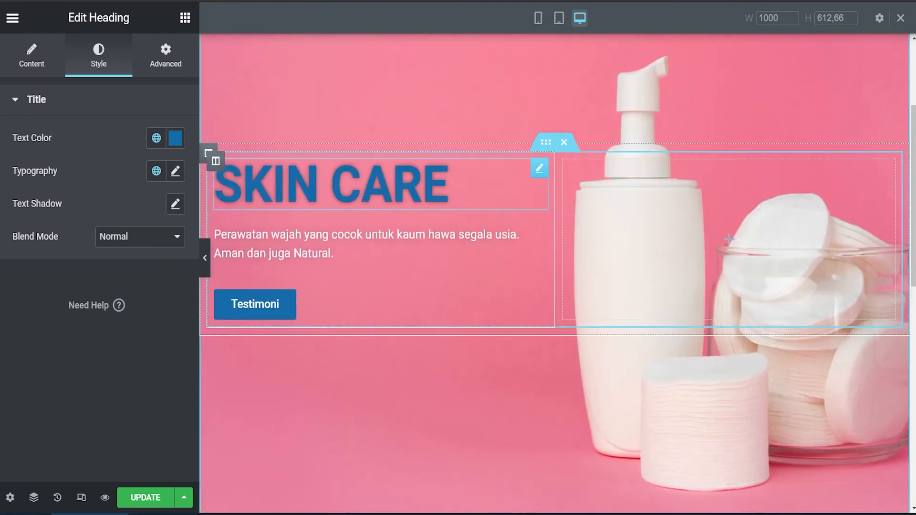
pyautogui.scroll(-9, 728, 238)
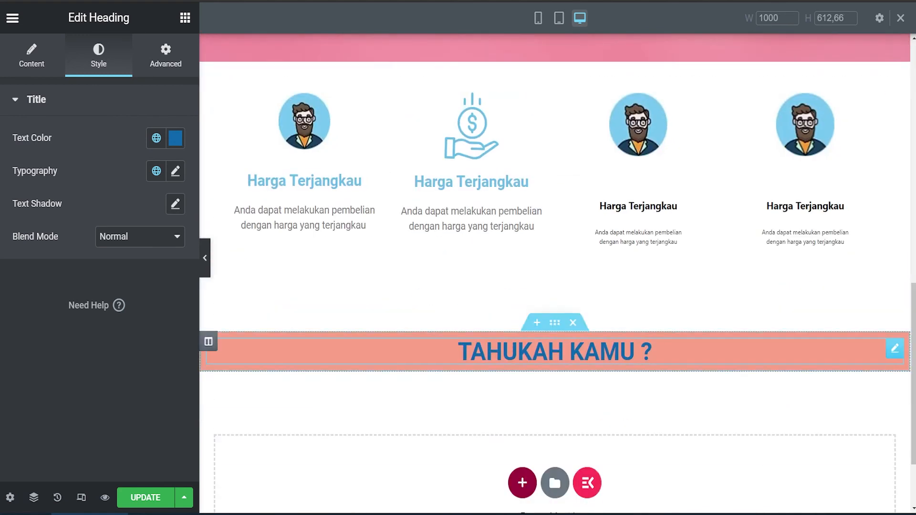
pyautogui.click(553, 323)
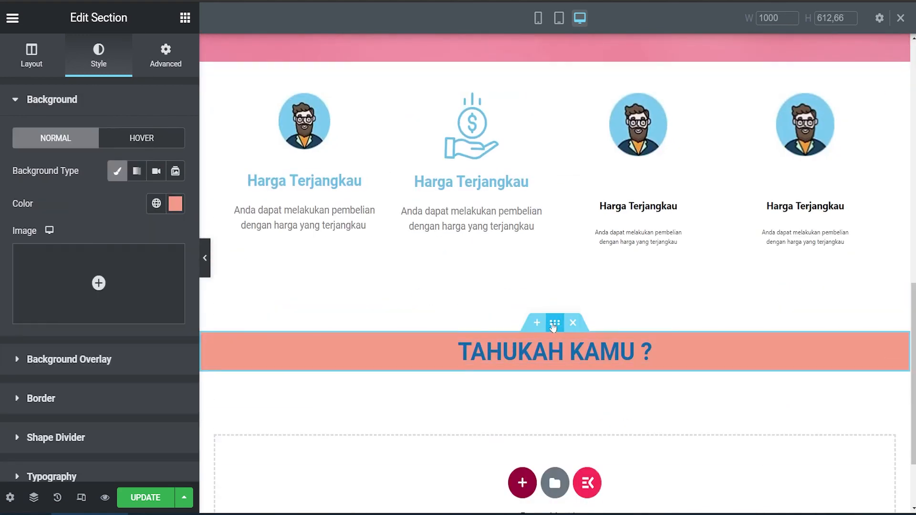
pyautogui.click(163, 52)
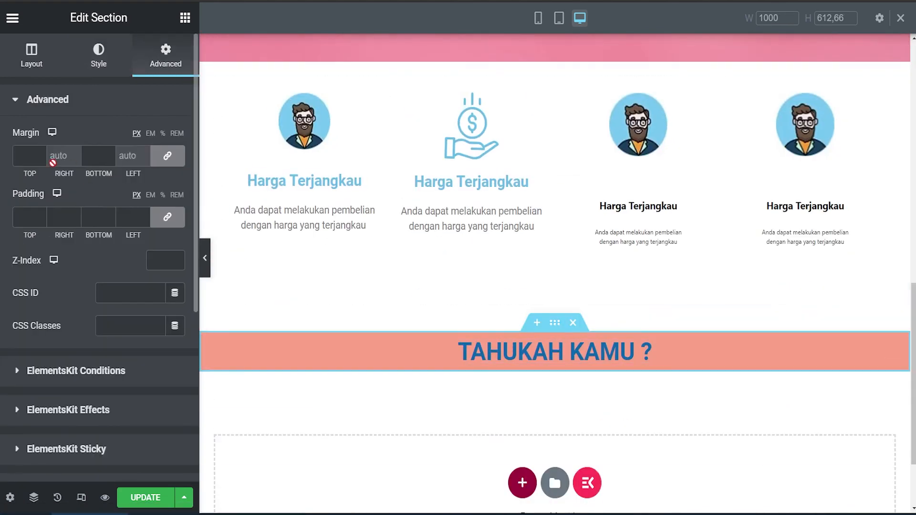
pyautogui.click(167, 216)
pyautogui.click(25, 217)
pyautogui.doubleClick(23, 217)
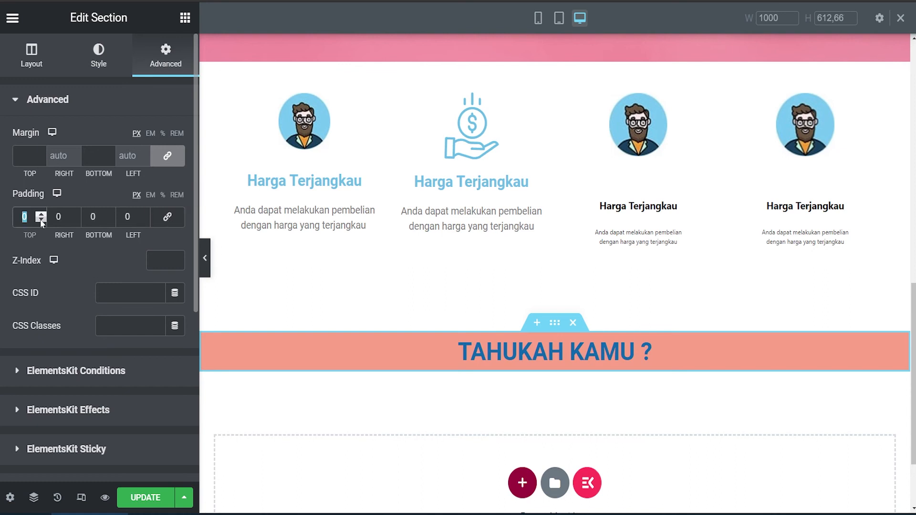
pyautogui.write('540')
pyautogui.doubleClick(24, 216)
pyautogui.write('50')
pyautogui.doubleClick(93, 217)
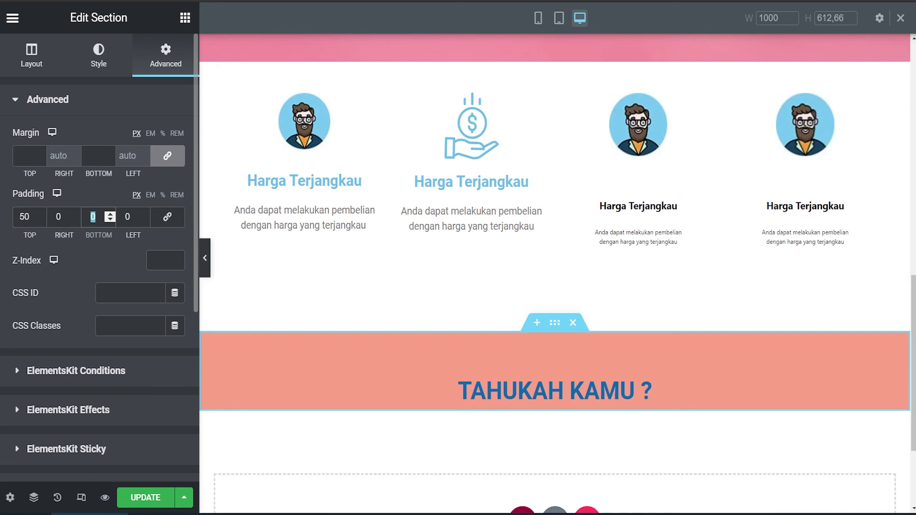
pyautogui.write('50')
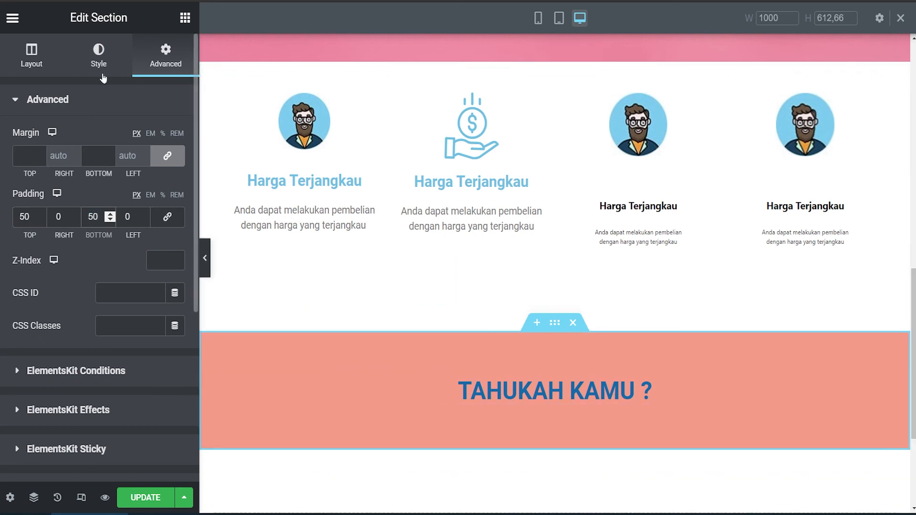
# Step: Check the section's layout settings and add a Text Editor widget below the "TAHUKAH KAMU ?" heading
pyautogui.click(27, 59)
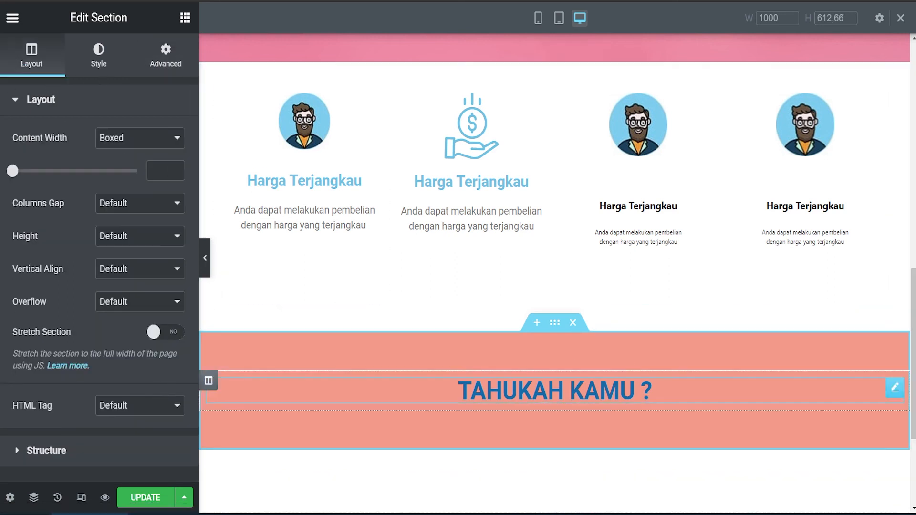
pyautogui.scroll(-1, 639, 376)
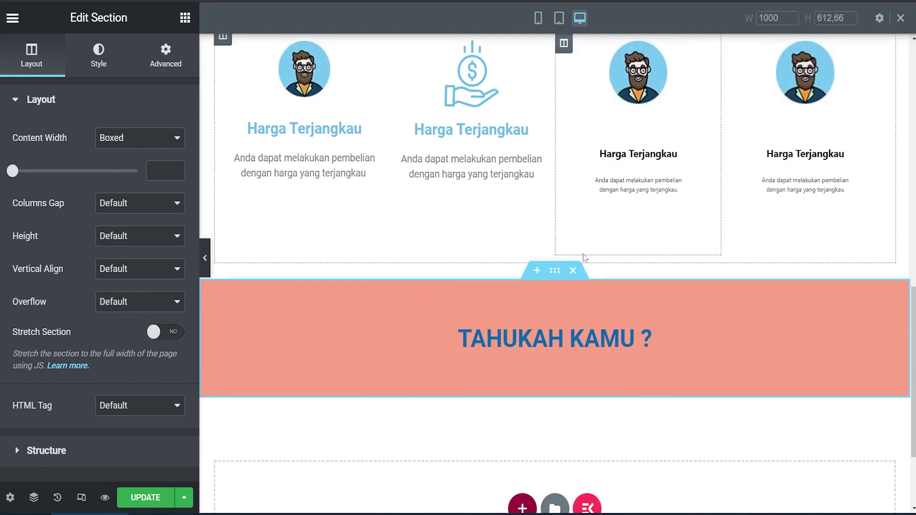
pyautogui.click(185, 19)
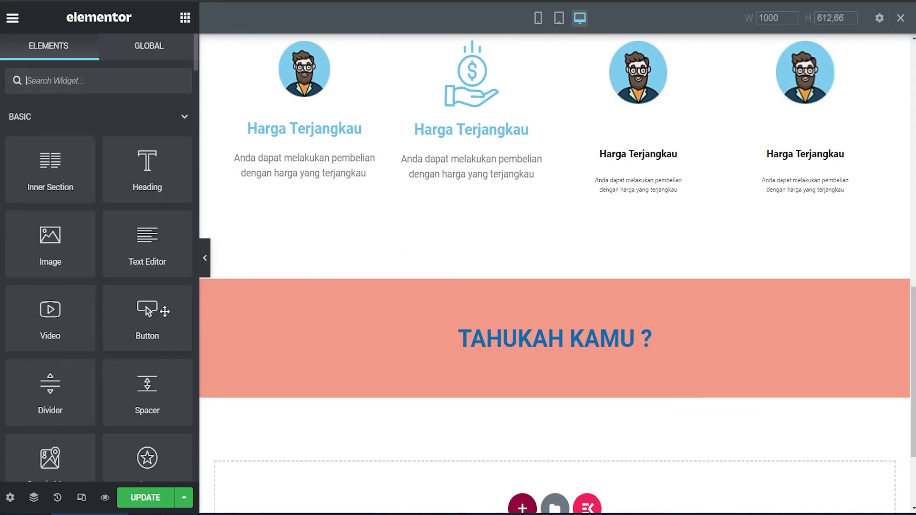
pyautogui.scroll(-3, 173, 241)
pyautogui.moveTo(146, 103); pyautogui.dragTo(342, 361)
pyautogui.moveTo(146, 103); pyautogui.dragTo(523, 353)
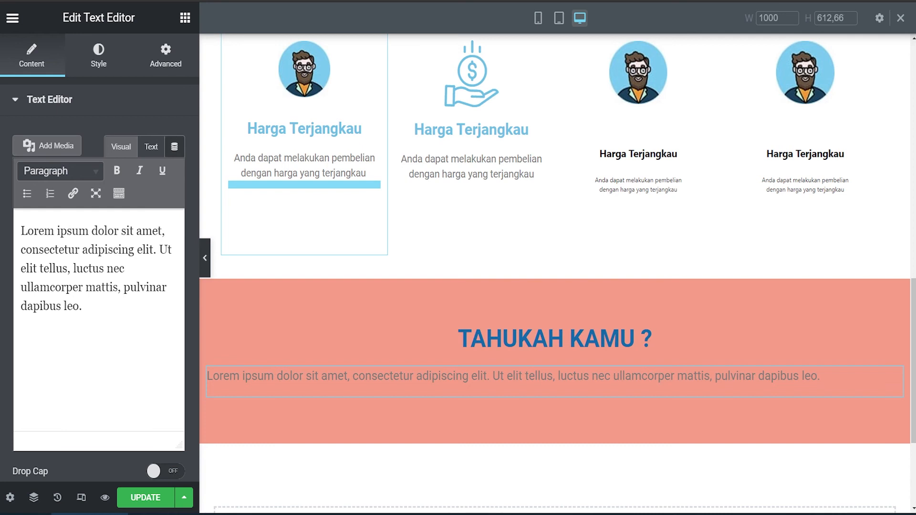
# Step: Replace the placeholder text with the passage beginning "Lorem Ipsum is simply dummy text of the printing and typesetting industry"
pyautogui.hotkey('ctrl', 'a')
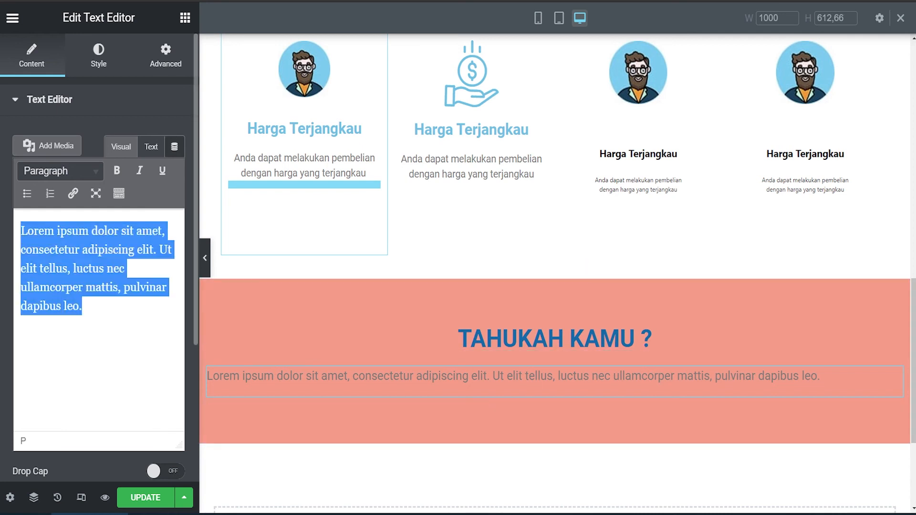
pyautogui.write("Lorem Ipsum is simply dummy text of the printing and typesetting industry. Lorem Ipsum has been the industry's standard dummy text ever since the 1500s, when an unknown printer took a galley of type and scrambled it to make a type specimen book. It has survived not only five centuries, but also the leap into electronic typesetting, remaining essentially unchanged. It was popularised in the 1960s with the release of Letraset sheets containing Lorem Ipsum passages, and more recently with desktop publishing software like Aldus PageMaker including versions of Lorem Ipsum.")
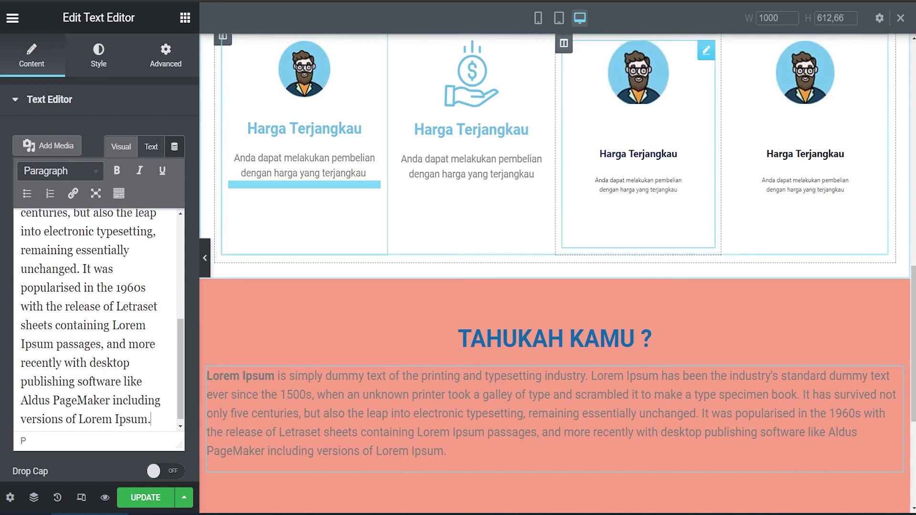
pyautogui.scroll(-3, 553, 258)
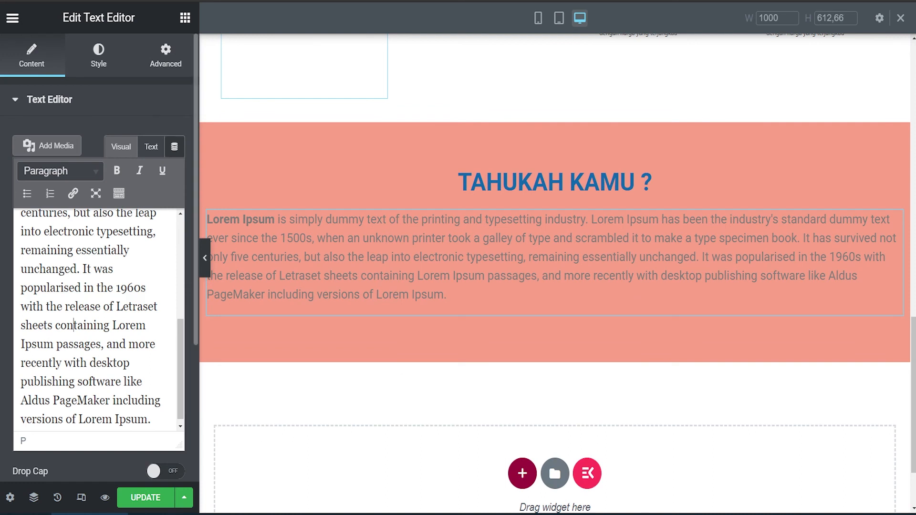
# Step: Replace all the widget's text with the quoted paragraph beginning "Lorem ipsum dolor sit amet, consectetur adipiscing elit"
pyautogui.hotkey('ctrl', 'a')
pyautogui.write('"Lorem ipsum dolor sit amet, consectetur adipiscing elit, sed do eiusmod tempor incididunt ut labore et dolore magna aliqua. Ut enim ad minim veniam, quis nostrud exercitation ullamco laboris nisi ut aliquip ex ea commodo consequat. Duis aute irure dolor in reprehenderit in voluptate velit esse cillum dolore eu fugiat nulla pariatur. Excepteur sint occaecat cupidatat non proident, sunt in culpa qui officia deserunt mollit anim id est laborum."')
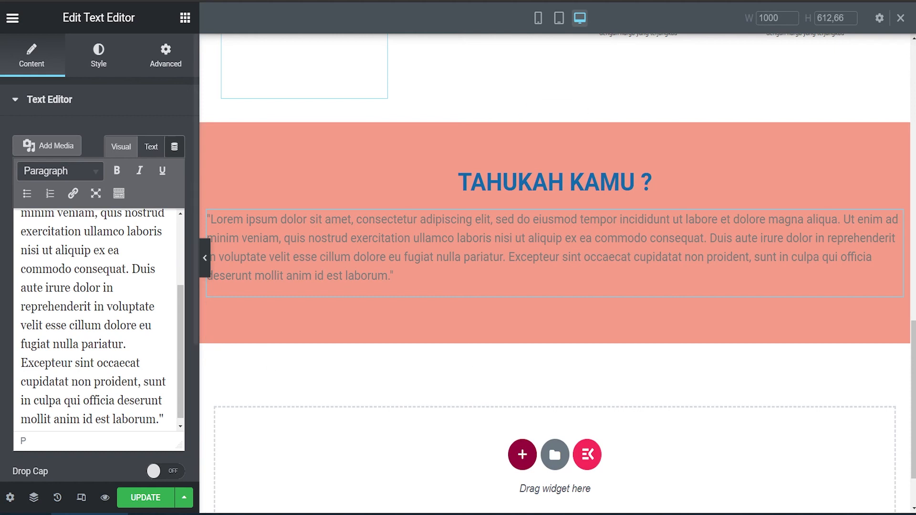
pyautogui.click(293, 189)
pyautogui.click(304, 217)
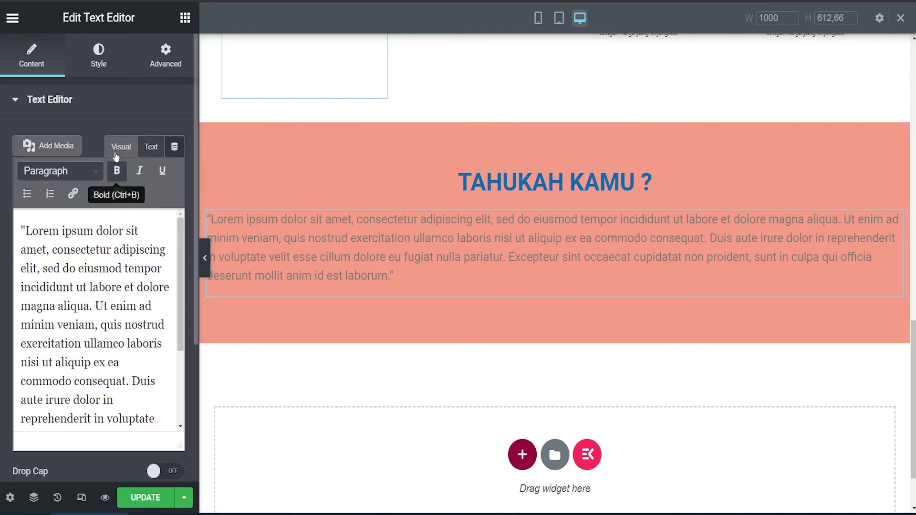
# Step: Add a second copy of the "Lorem ipsum dolor sit amet" paragraph below the first, without a blank line between them
pyautogui.scroll(-3, 96, 320)
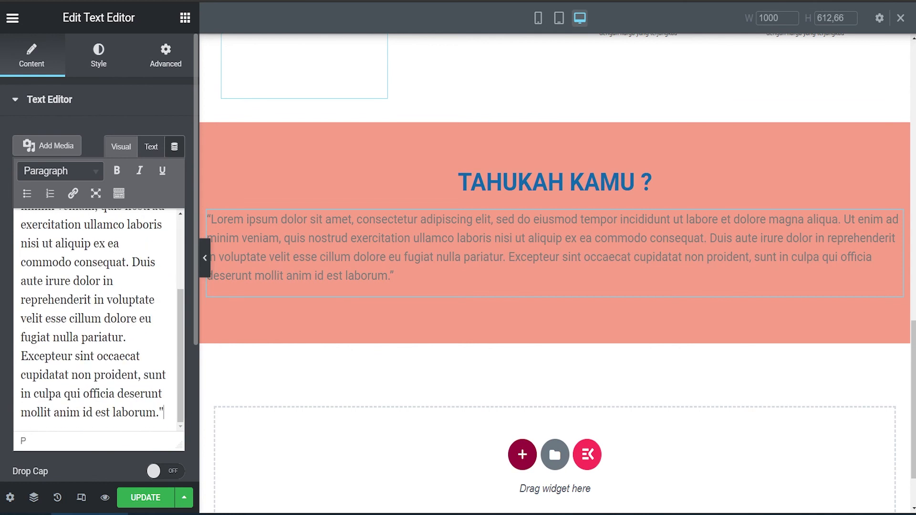
pyautogui.press('Return')
pyautogui.write('"Lorem ipsum dolor sit amet, consectetur adipiscing elit, sed do eiusmod tempor incididunt ut labore et dolore magna aliqua. Ut enim ad minim veniam, quis nostrud exercitation ullamco laboris nisi ut aliquip ex ea commodo consequat. Duis aute irure dolor in reprehenderit in voluptate velit esse cillum dolore eu fugiat nulla pariatur. Excepteur sint occaecat cupidatat non proident, sunt in culpa qui officia deserunt mollit anim id est laborum."')
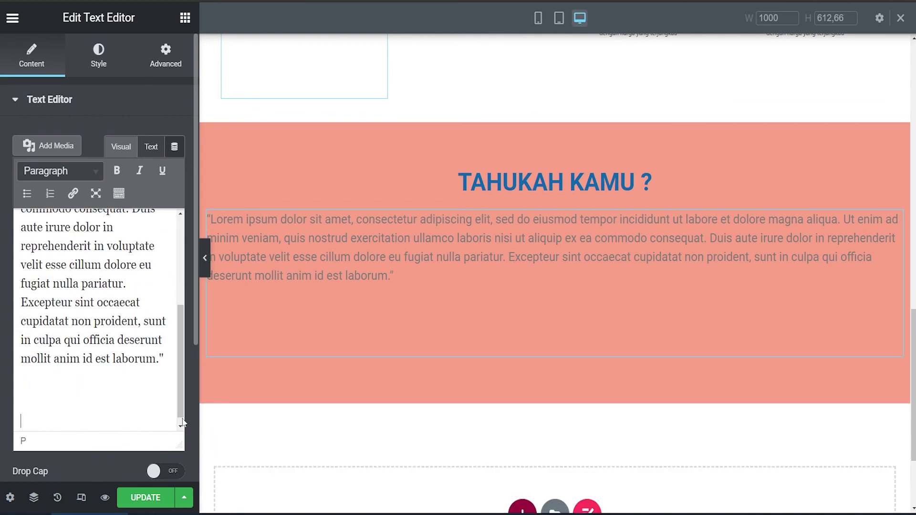
pyautogui.press('BackSpace')
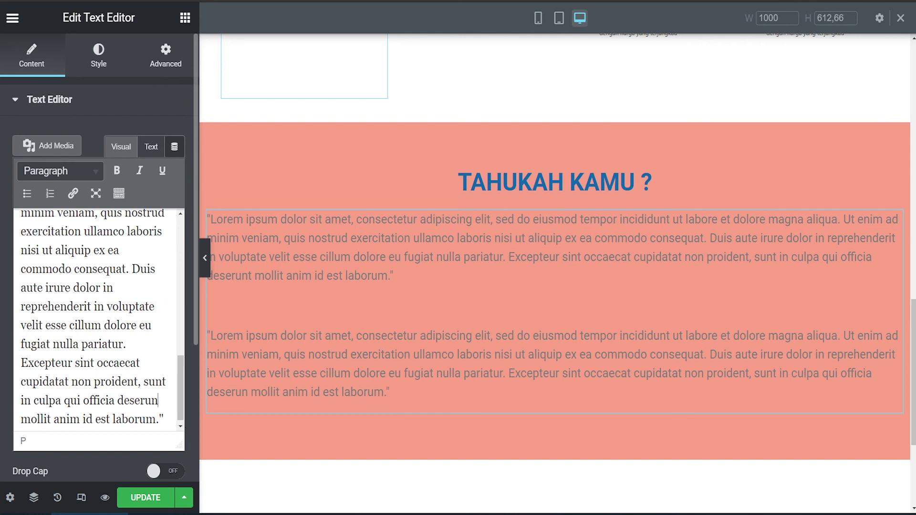
pyautogui.scroll(5, 183, 422)
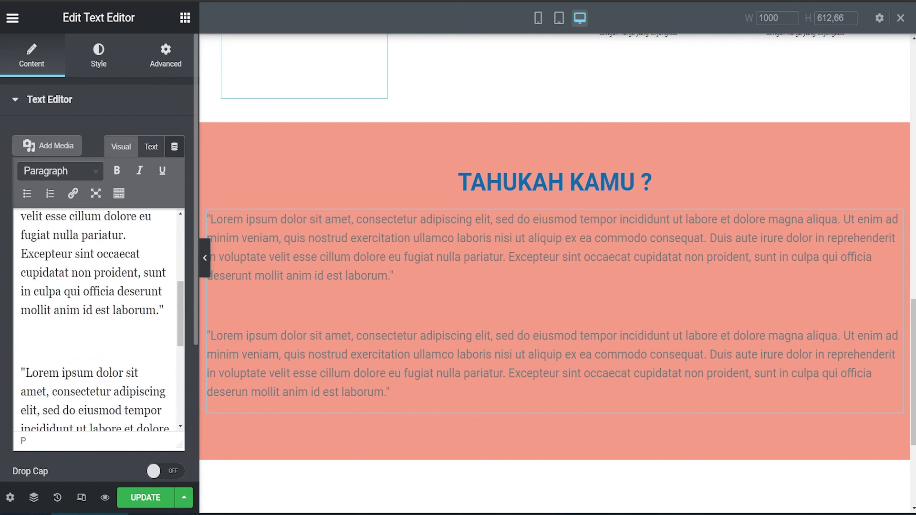
pyautogui.press('BackSpace')
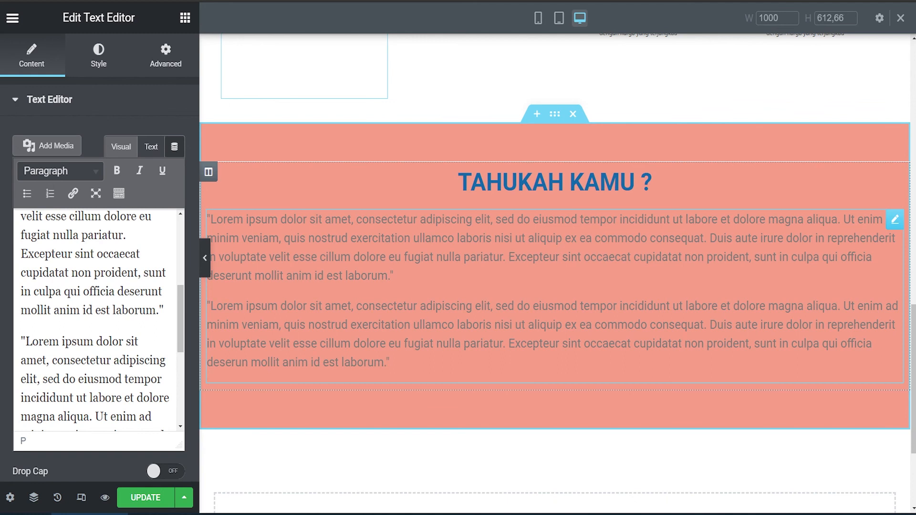
# Step: Look over the benefit boxes, the salmon text section and the empty area below it, and bring up the widget list
pyautogui.scroll(5, 492, 247)
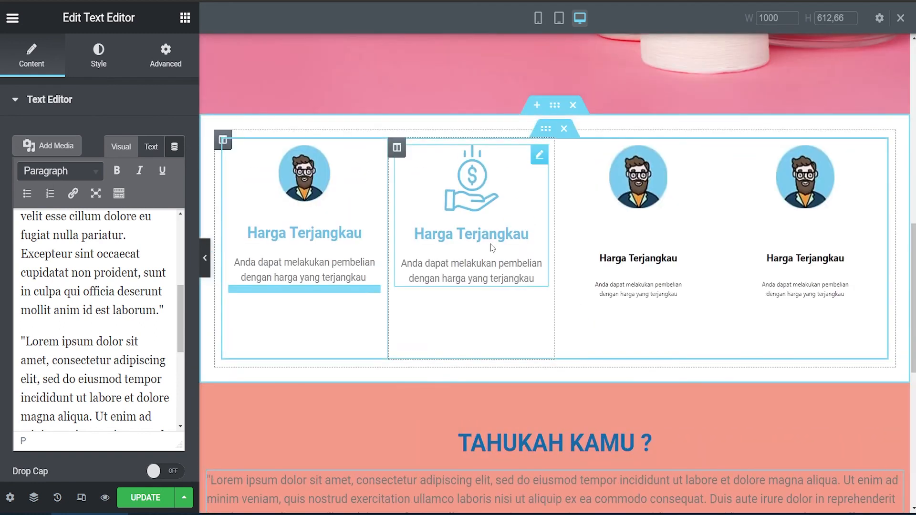
pyautogui.scroll(-4, 492, 247)
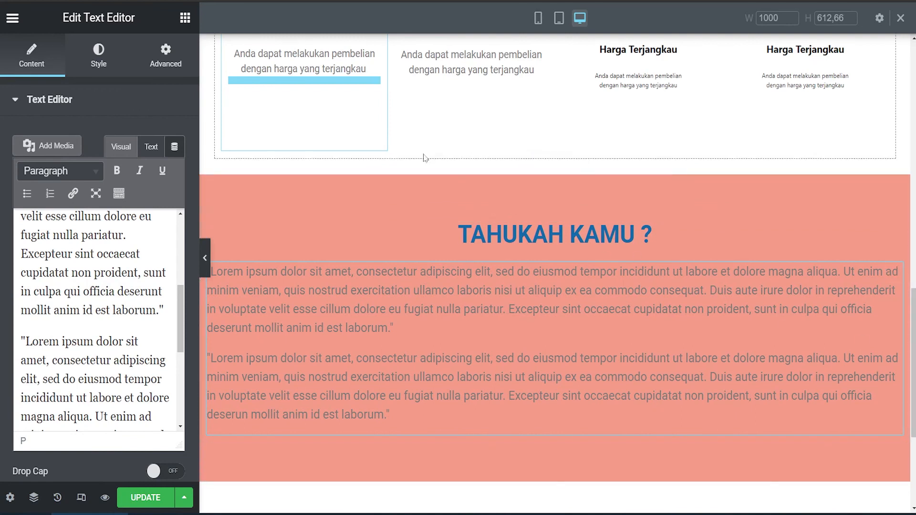
pyautogui.scroll(-4, 509, 328)
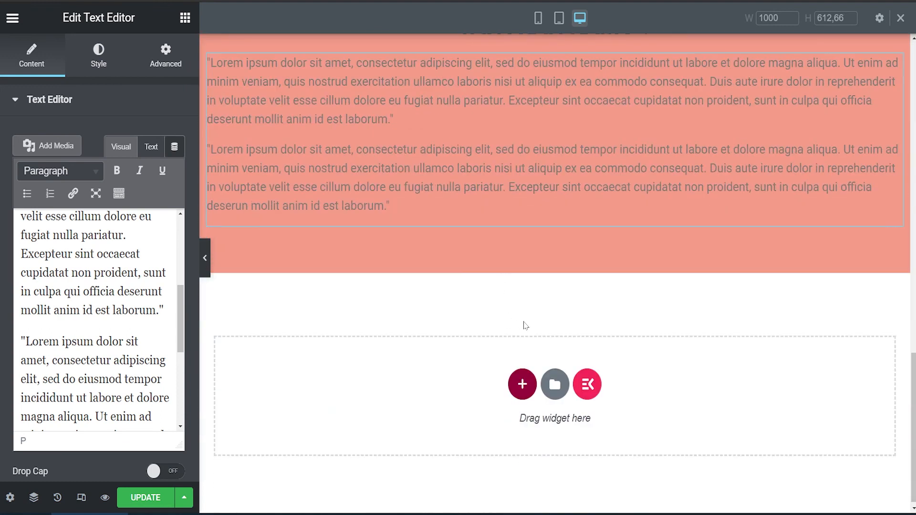
pyautogui.scroll(1, 525, 325)
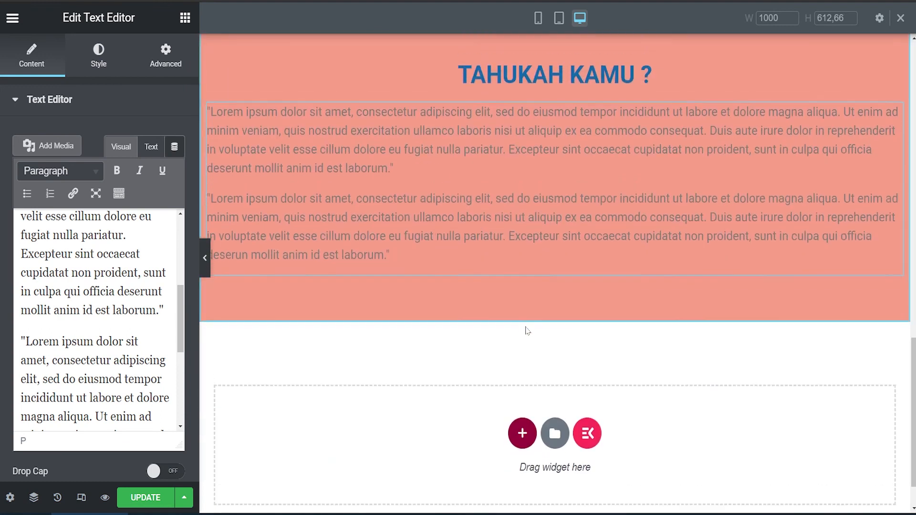
pyautogui.scroll(-2, 525, 327)
pyautogui.scroll(3, 526, 328)
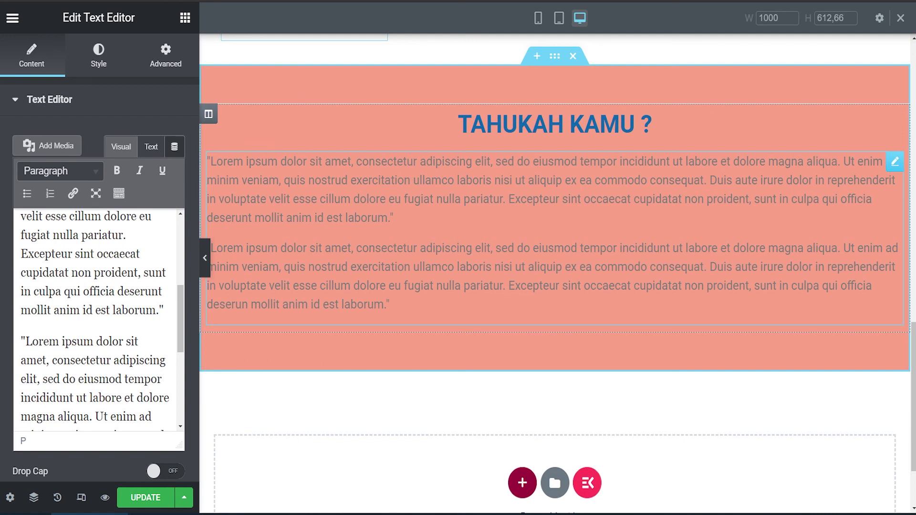
pyautogui.click(185, 19)
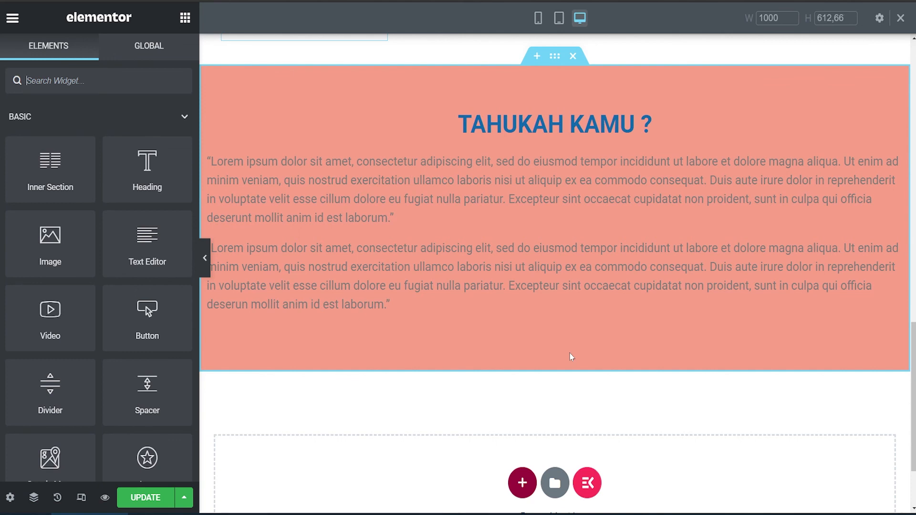
pyautogui.scroll(-2, 568, 372)
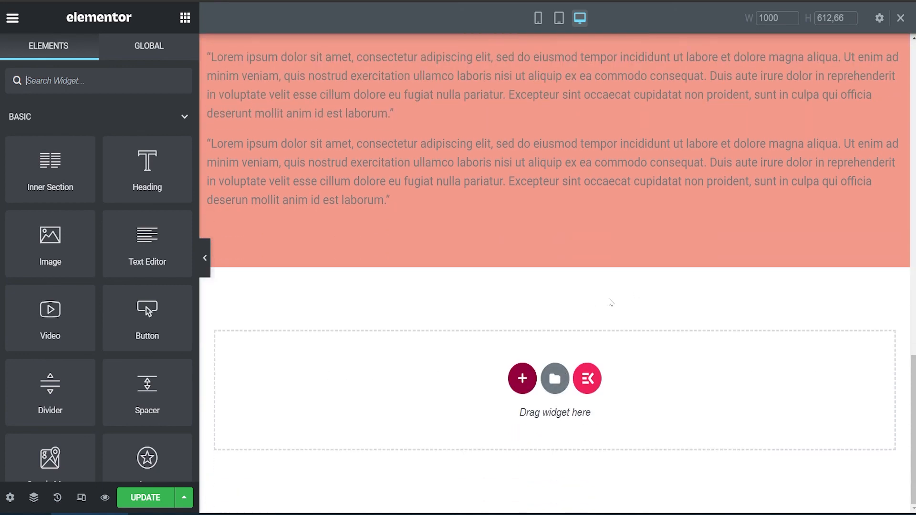
# Step: Add a one-column section below the salmon text section, with unlinked padding of 100 px at top and bottom
pyautogui.click(522, 378)
pyautogui.click(371, 411)
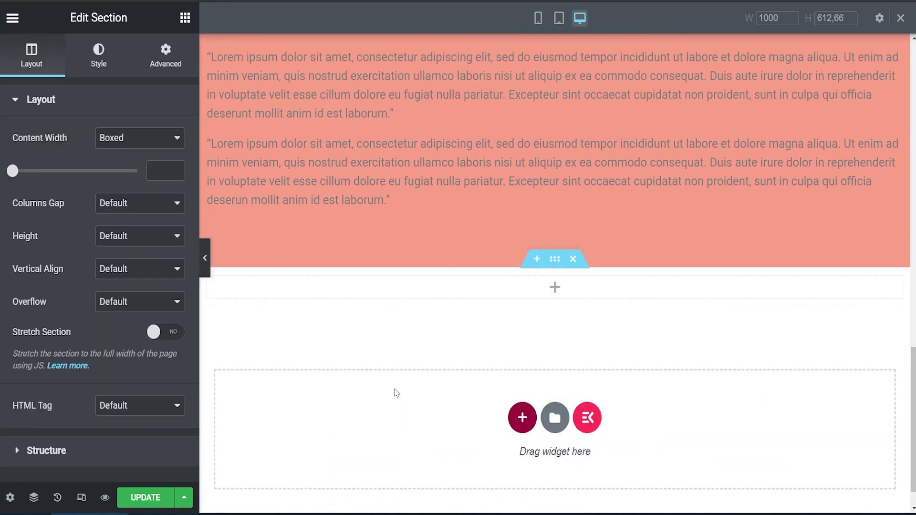
pyautogui.click(167, 61)
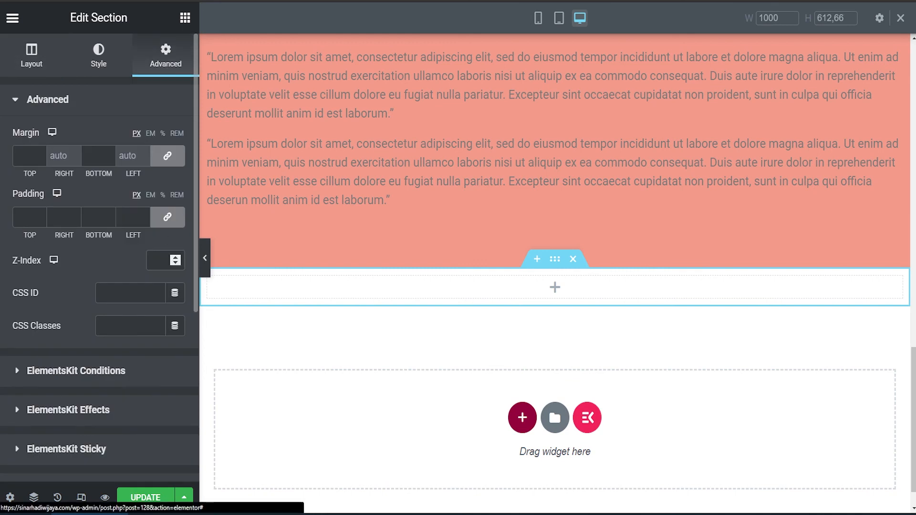
pyautogui.click(170, 214)
pyautogui.moveTo(27, 217); pyautogui.dragTo(8, 221)
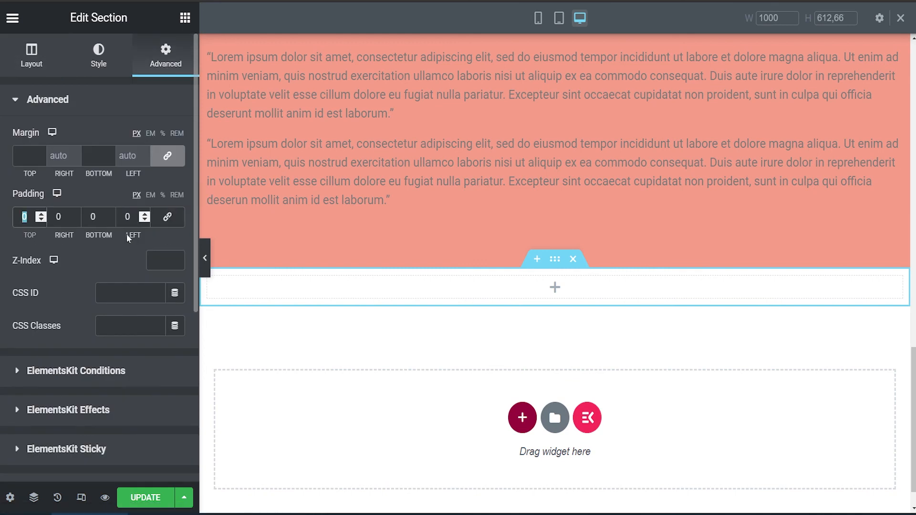
pyautogui.write('100')
pyautogui.doubleClick(93, 217)
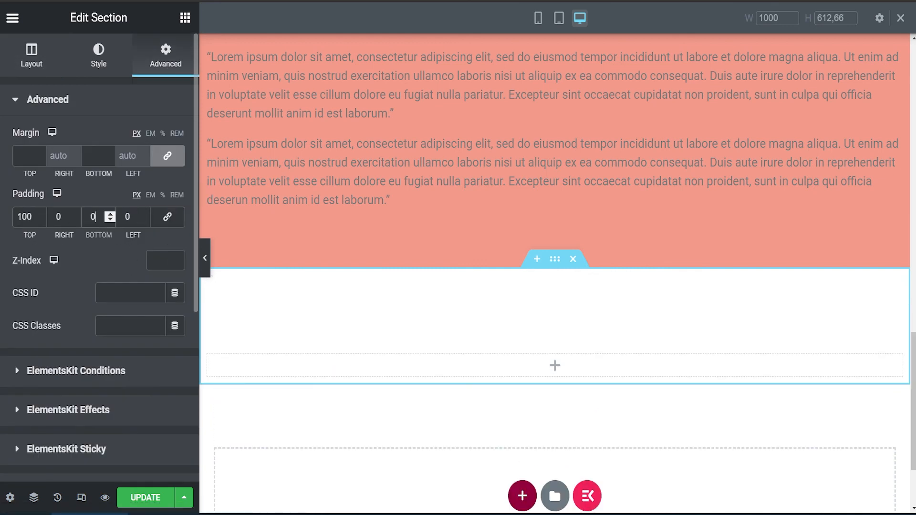
pyautogui.write('100')
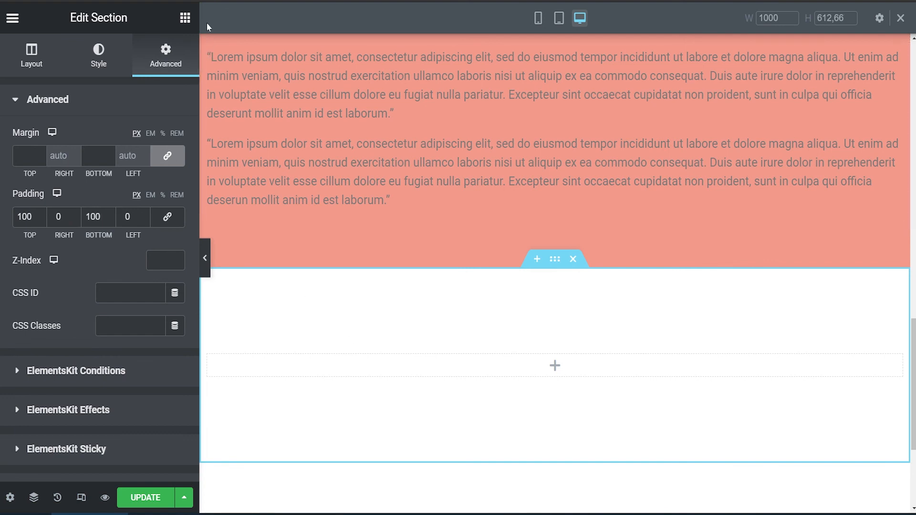
# Step: Place an ElementsKit Image Comparison widget in the new section and set its container style to Horizontal
pyautogui.click(186, 20)
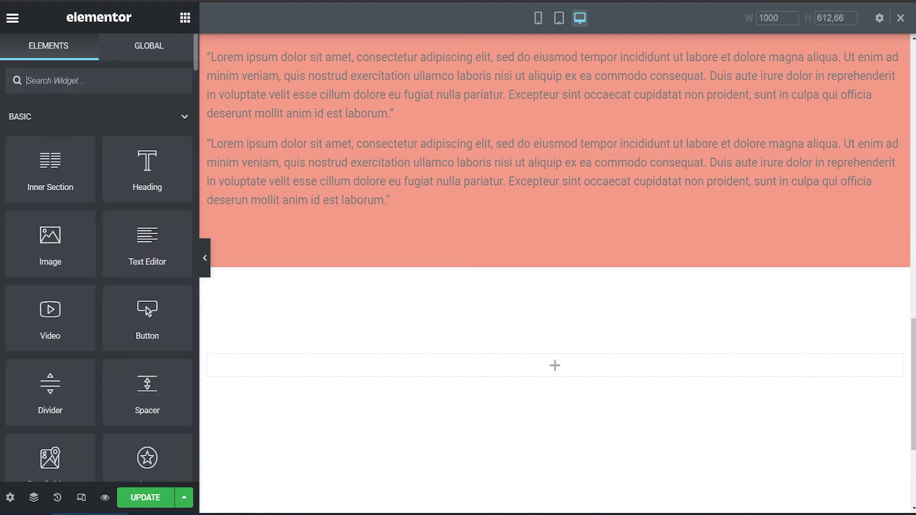
pyautogui.scroll(-20, 133, 194)
pyautogui.scroll(-15, 135, 201)
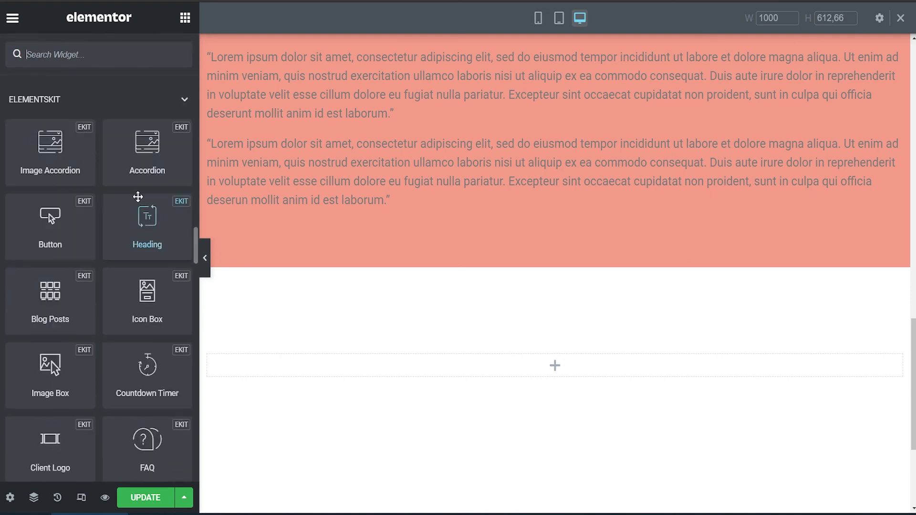
pyautogui.scroll(-5, 138, 197)
pyautogui.moveTo(148, 279); pyautogui.dragTo(564, 368)
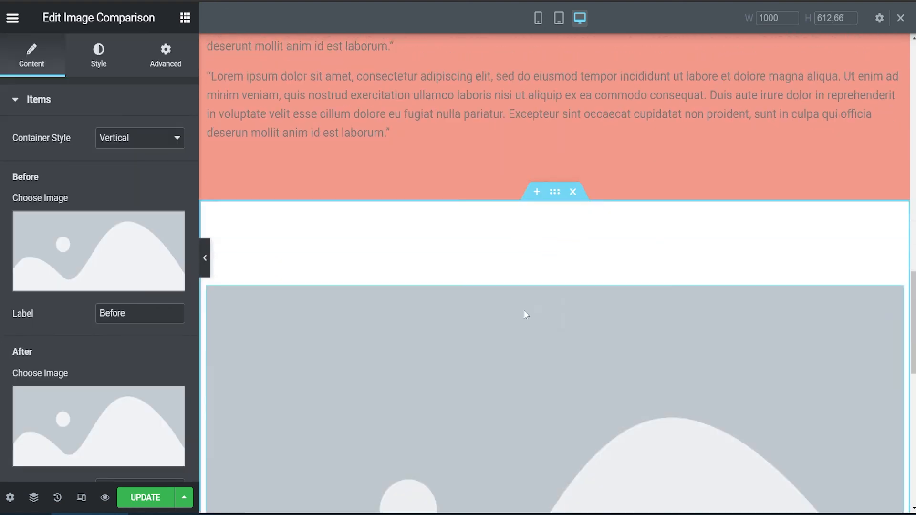
pyautogui.click(131, 137)
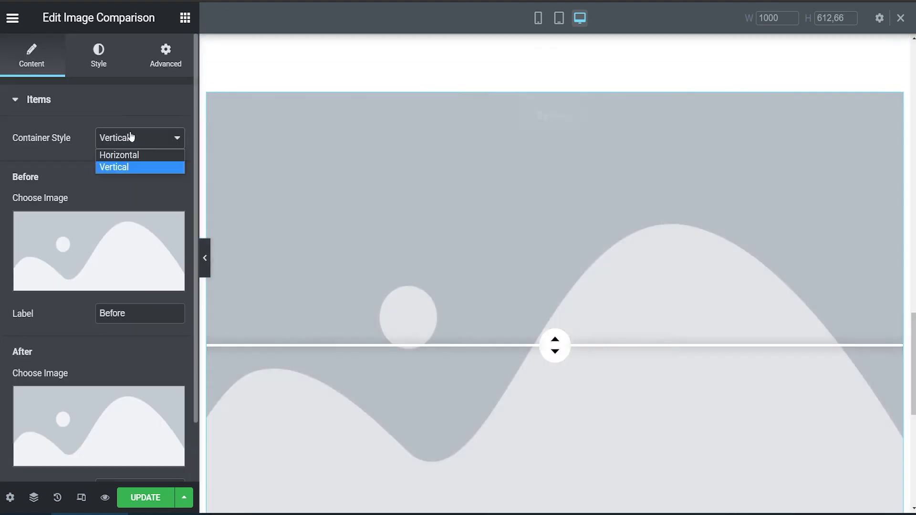
pyautogui.click(124, 155)
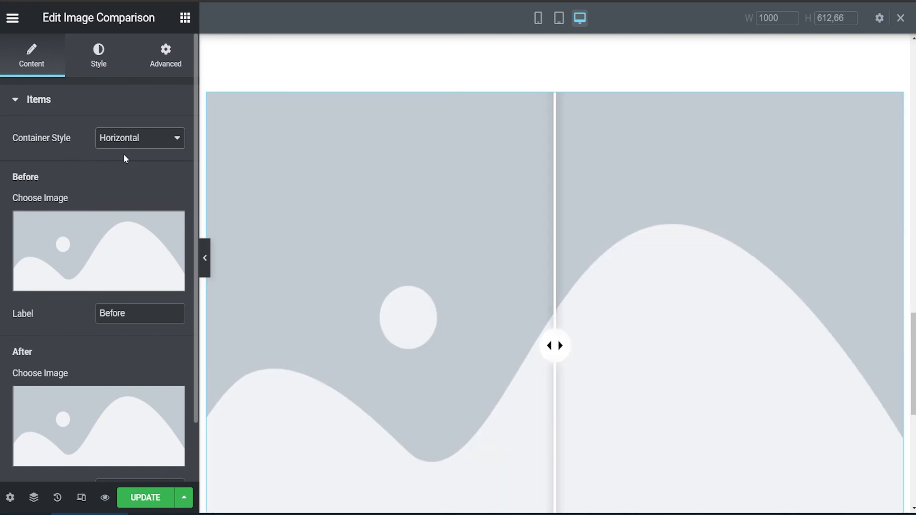
# Step: Upload the two smiling-woman portraits and use the yellow-sweater one on a turquoise background as the Before image
pyautogui.click(95, 252)
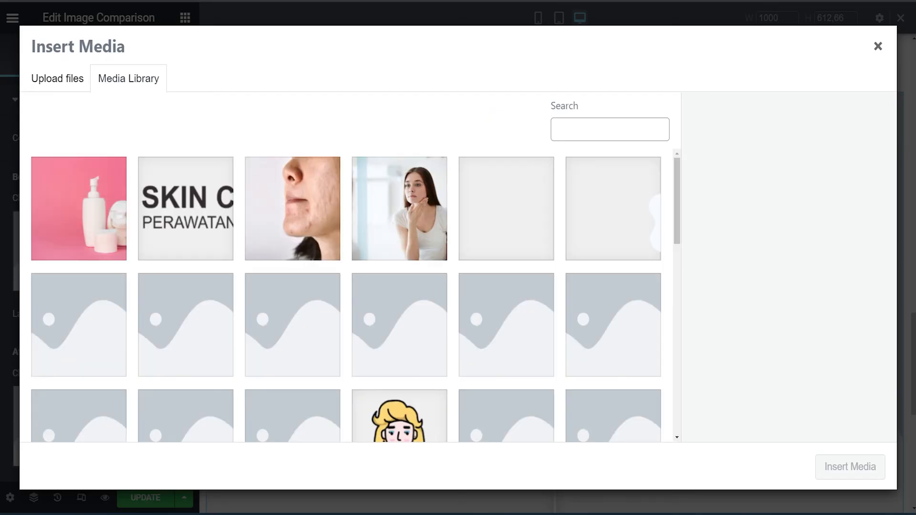
pyautogui.moveTo(915, 262); pyautogui.dragTo(546, 260)
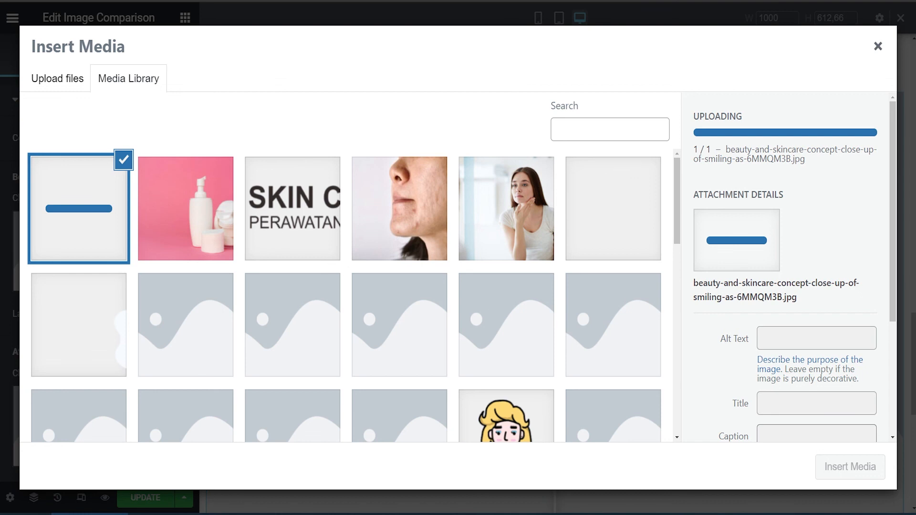
pyautogui.moveTo(906, 305); pyautogui.dragTo(576, 310)
pyautogui.click(211, 226)
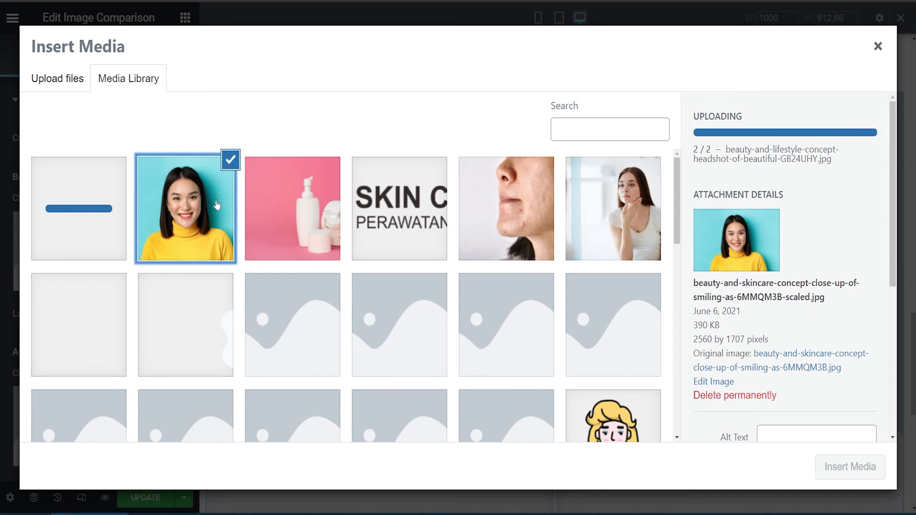
pyautogui.click(260, 216)
pyautogui.click(204, 218)
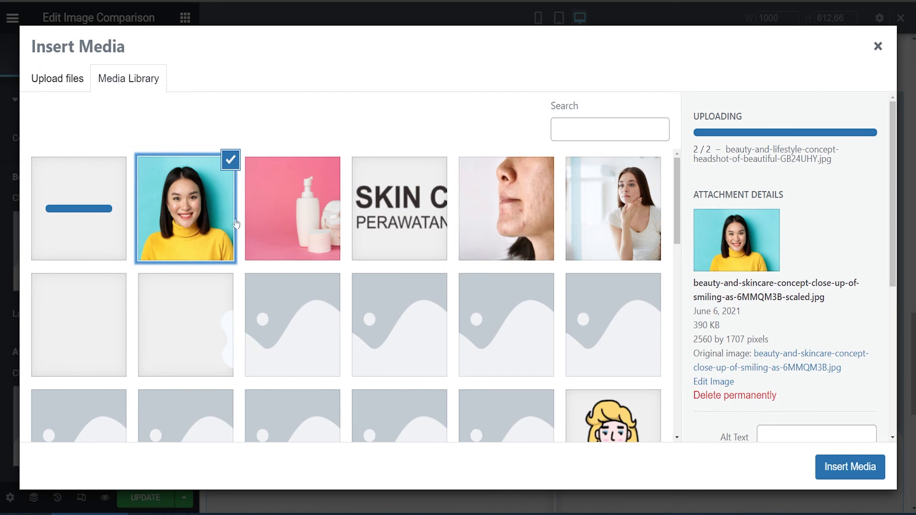
pyautogui.click(832, 465)
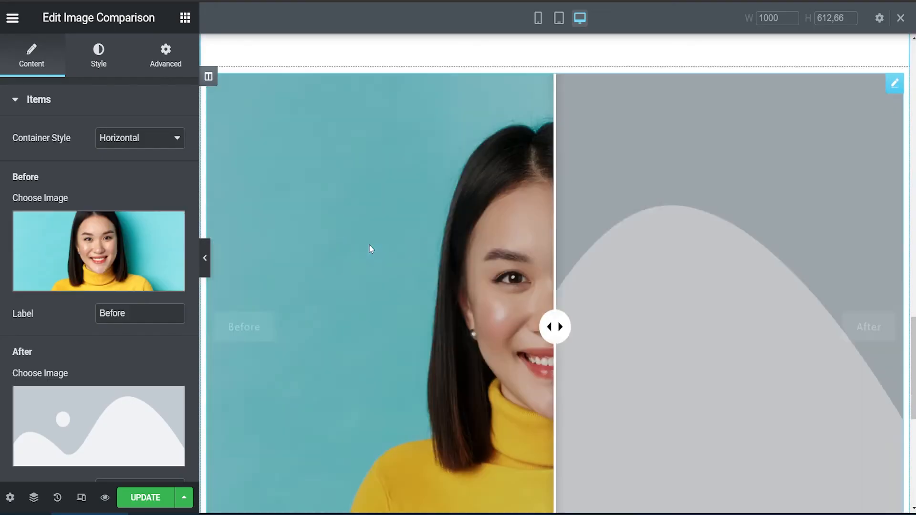
# Step: Set the After image to the portrait on a pink background and try out the comparison divider on the canvas
pyautogui.scroll(-2, 138, 325)
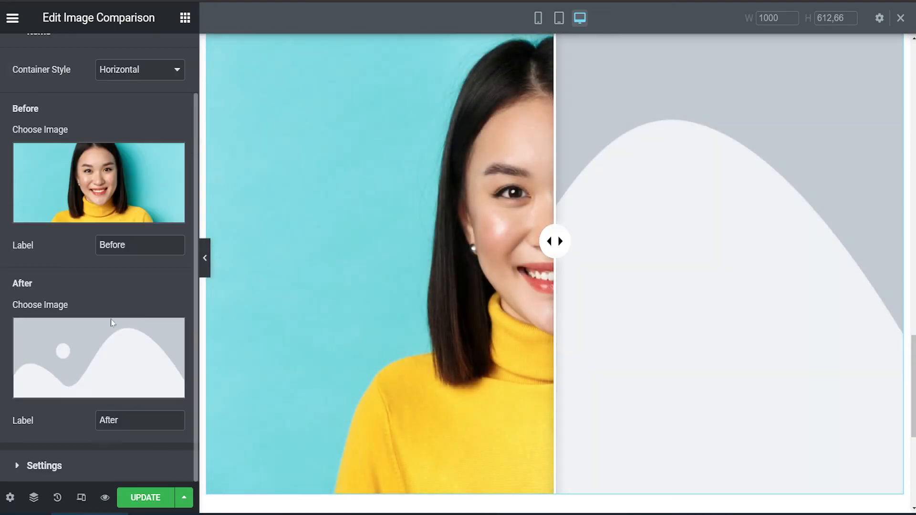
pyautogui.click(102, 385)
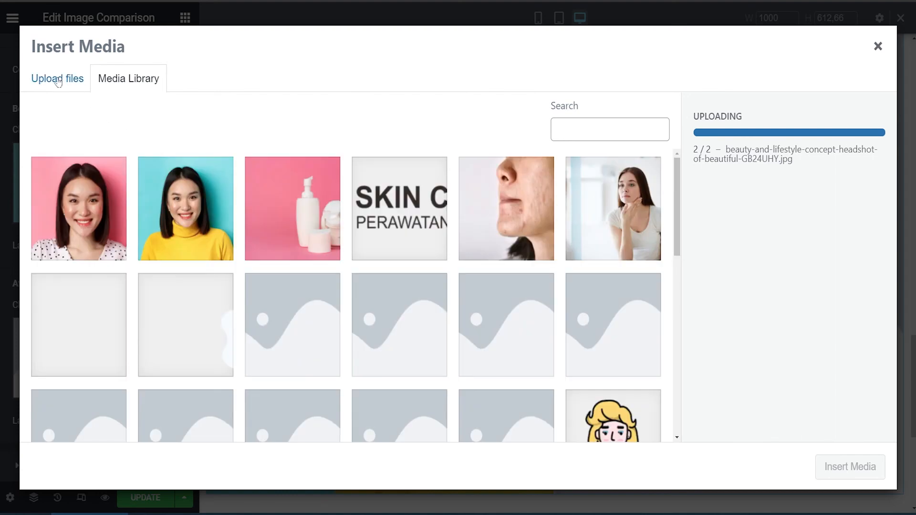
pyautogui.click(825, 463)
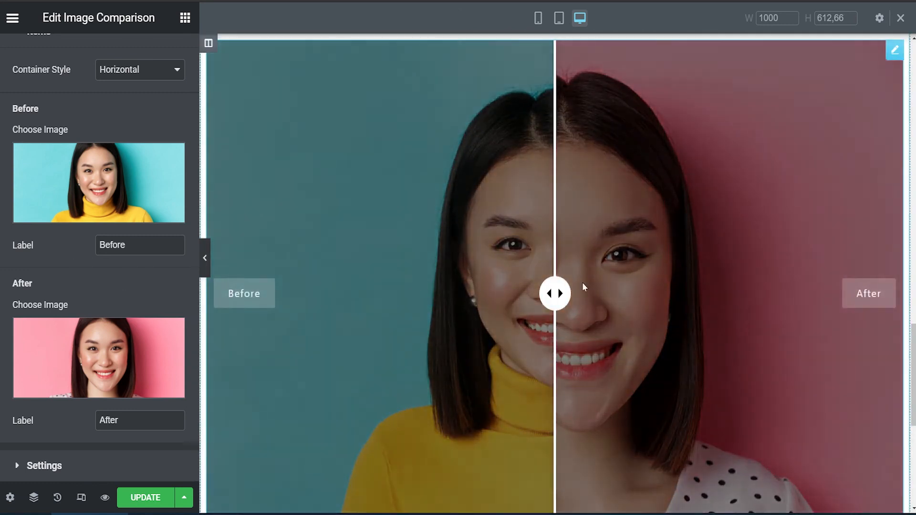
pyautogui.moveTo(582, 283); pyautogui.dragTo(598, 290)
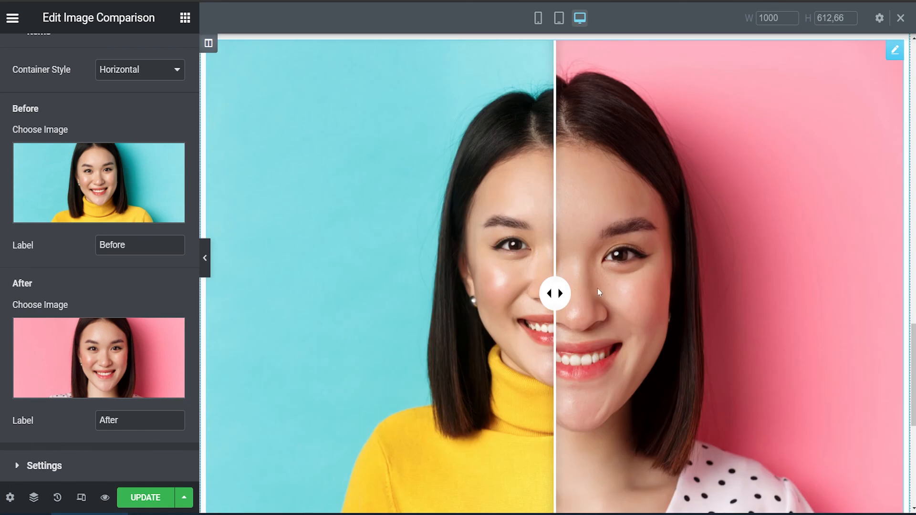
pyautogui.rightClick(546, 293)
pyautogui.click(453, 262)
pyautogui.scroll(-5, 453, 261)
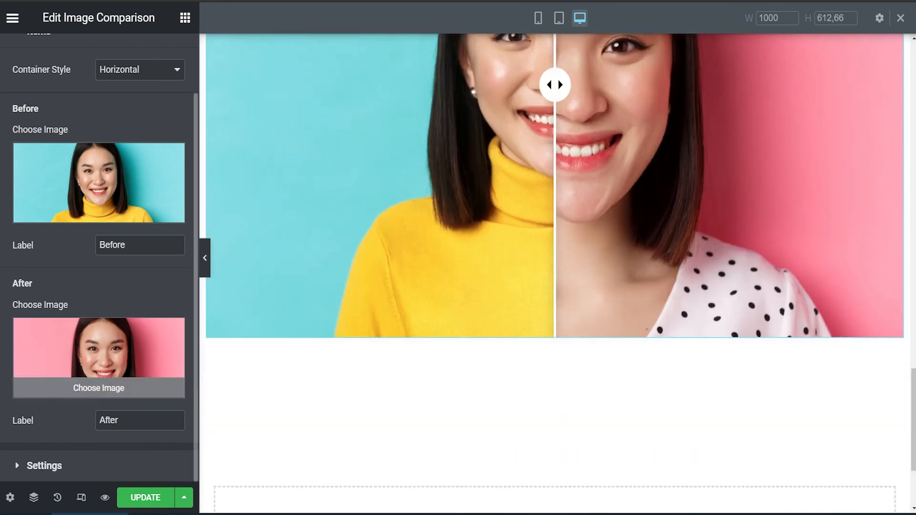
# Step: Try larger Before image offsets such as 57 and 86 in the comparison settings, and return the offset to 50
pyautogui.click(44, 467)
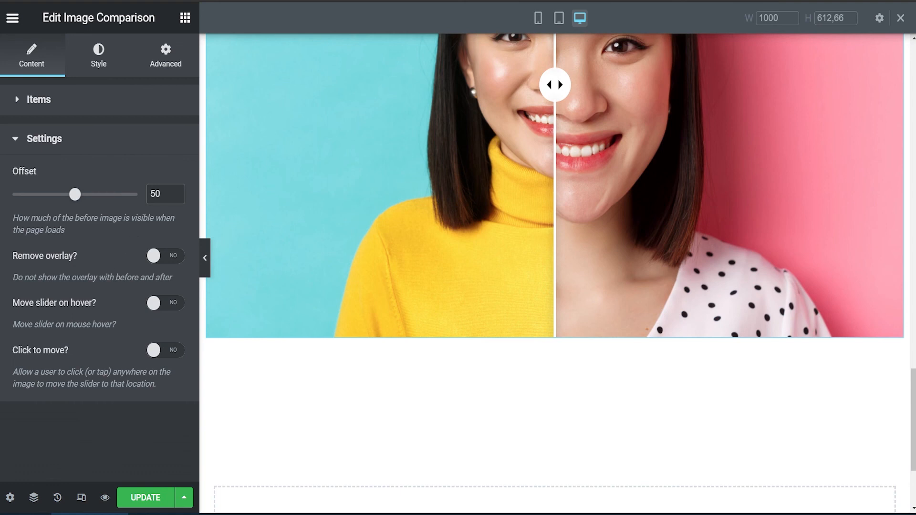
pyautogui.scroll(3, 471, 245)
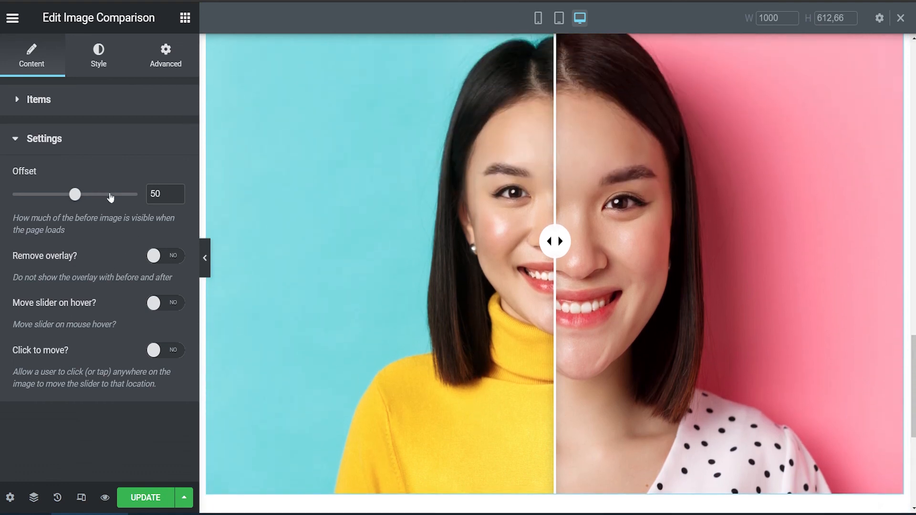
pyautogui.moveTo(74, 195)
pyautogui.mouseDown()
pyautogui.moveTo(61, 194)
pyautogui.moveTo(86, 196)
pyautogui.mouseUp()
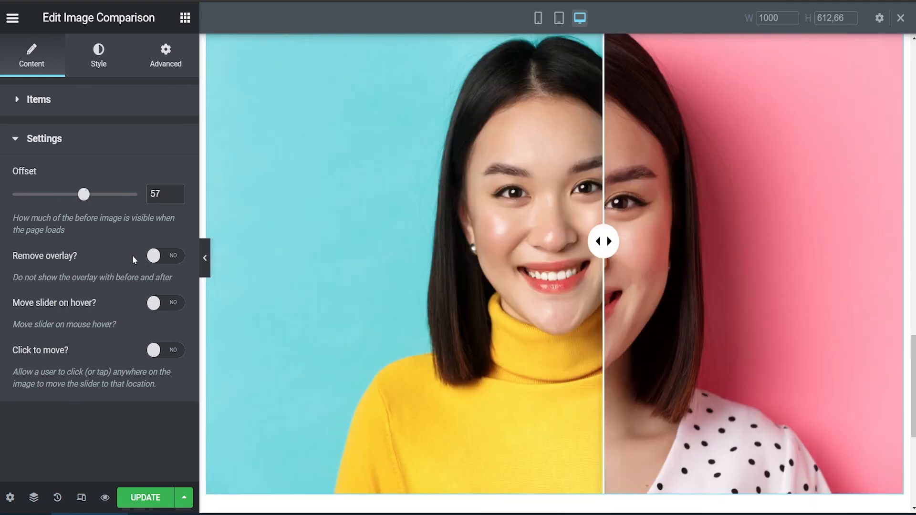
pyautogui.moveTo(82, 197); pyautogui.dragTo(108, 199)
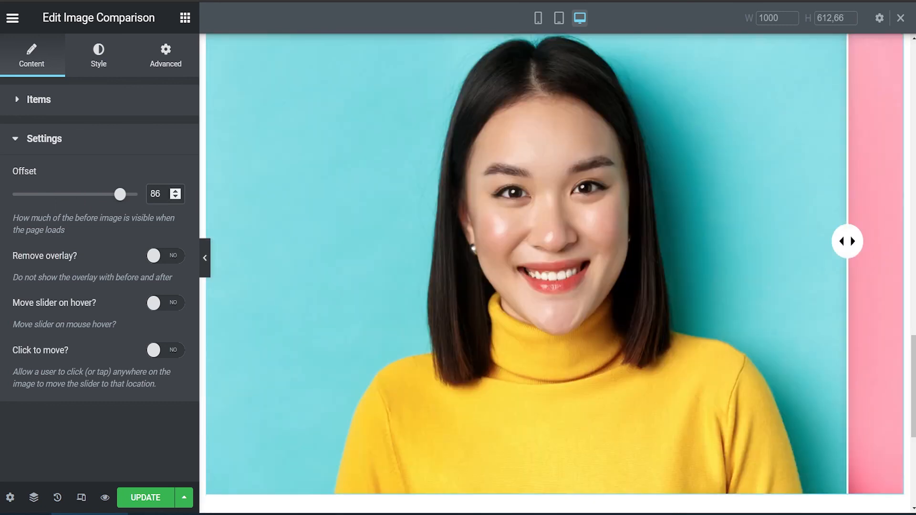
pyautogui.moveTo(162, 194); pyautogui.dragTo(127, 197)
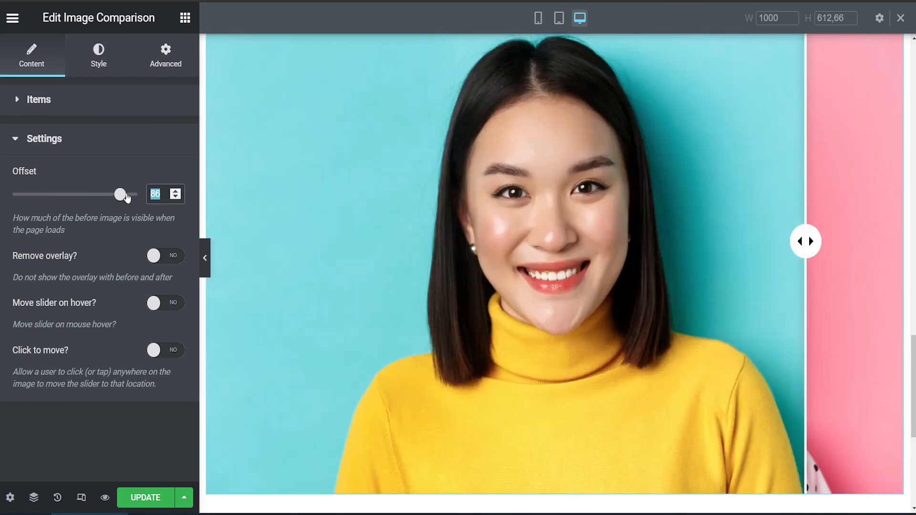
pyautogui.write('50')
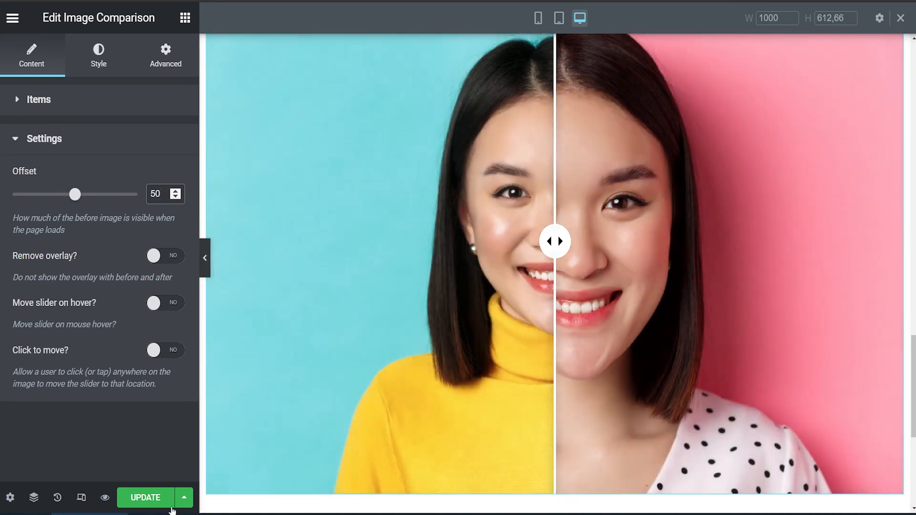
# Step: Update the page, preview it down to the before/after comparison, and try moving the comparison divider
pyautogui.click(159, 497)
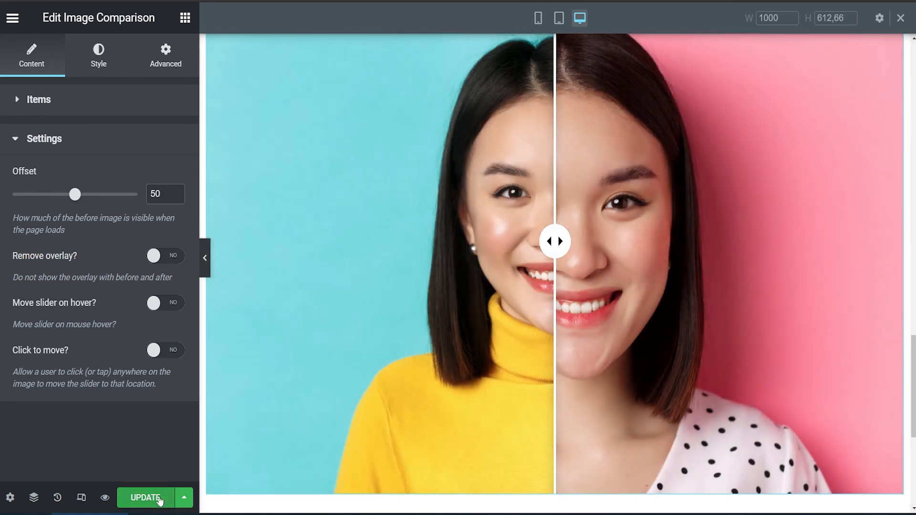
pyautogui.click(105, 498)
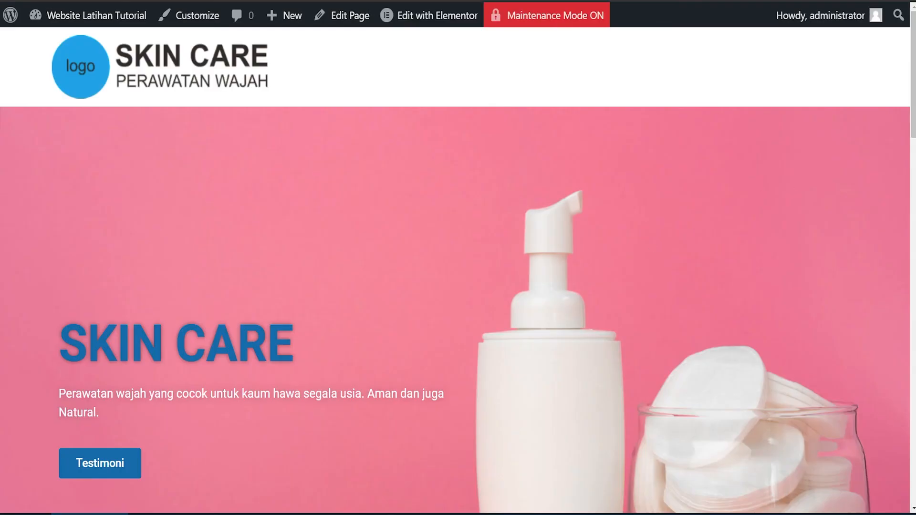
pyautogui.scroll(-12, 799, 190)
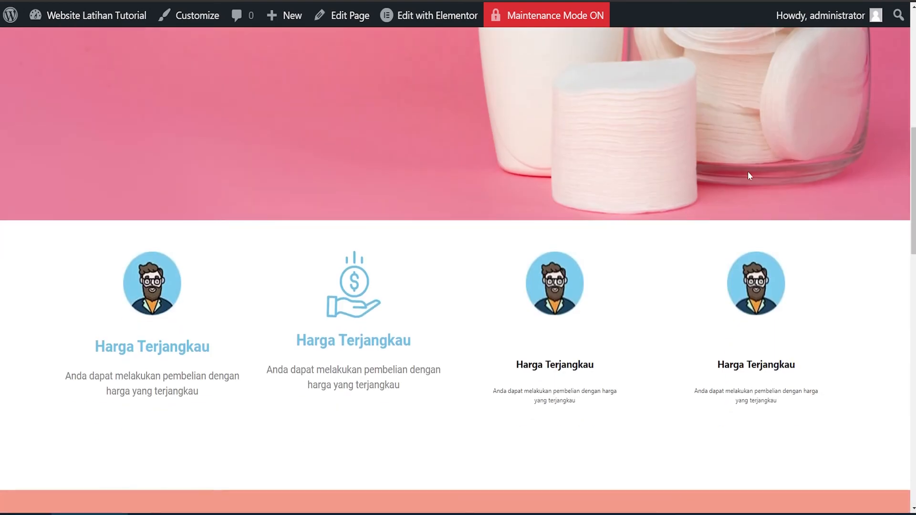
pyautogui.scroll(-10, 602, 243)
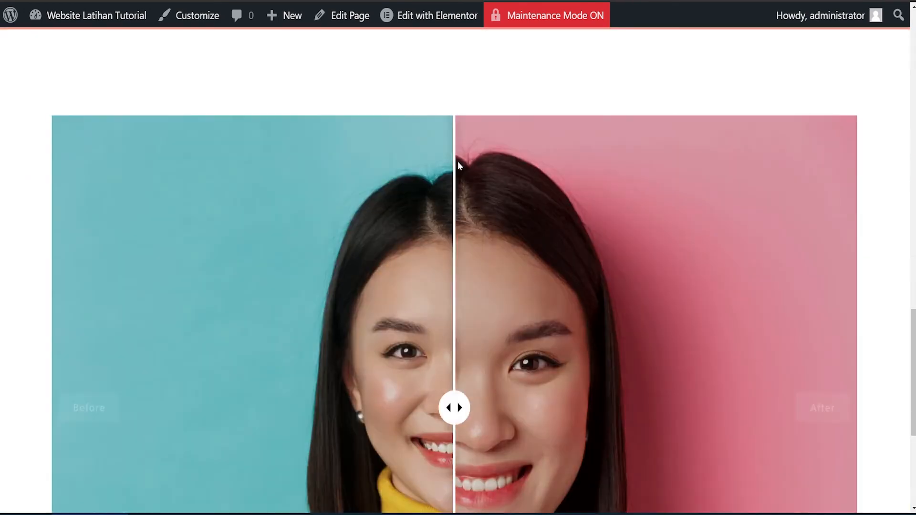
pyautogui.scroll(-4, 458, 162)
pyautogui.moveTo(463, 173); pyautogui.dragTo(429, 198)
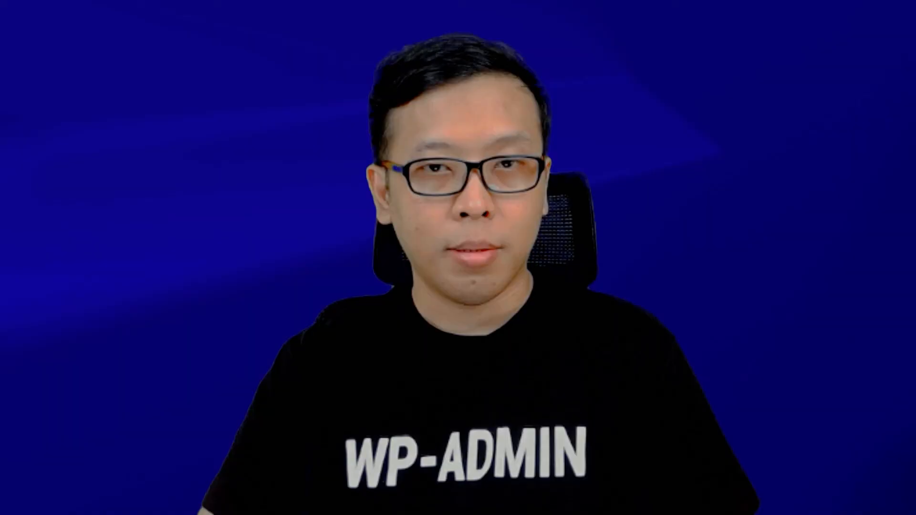